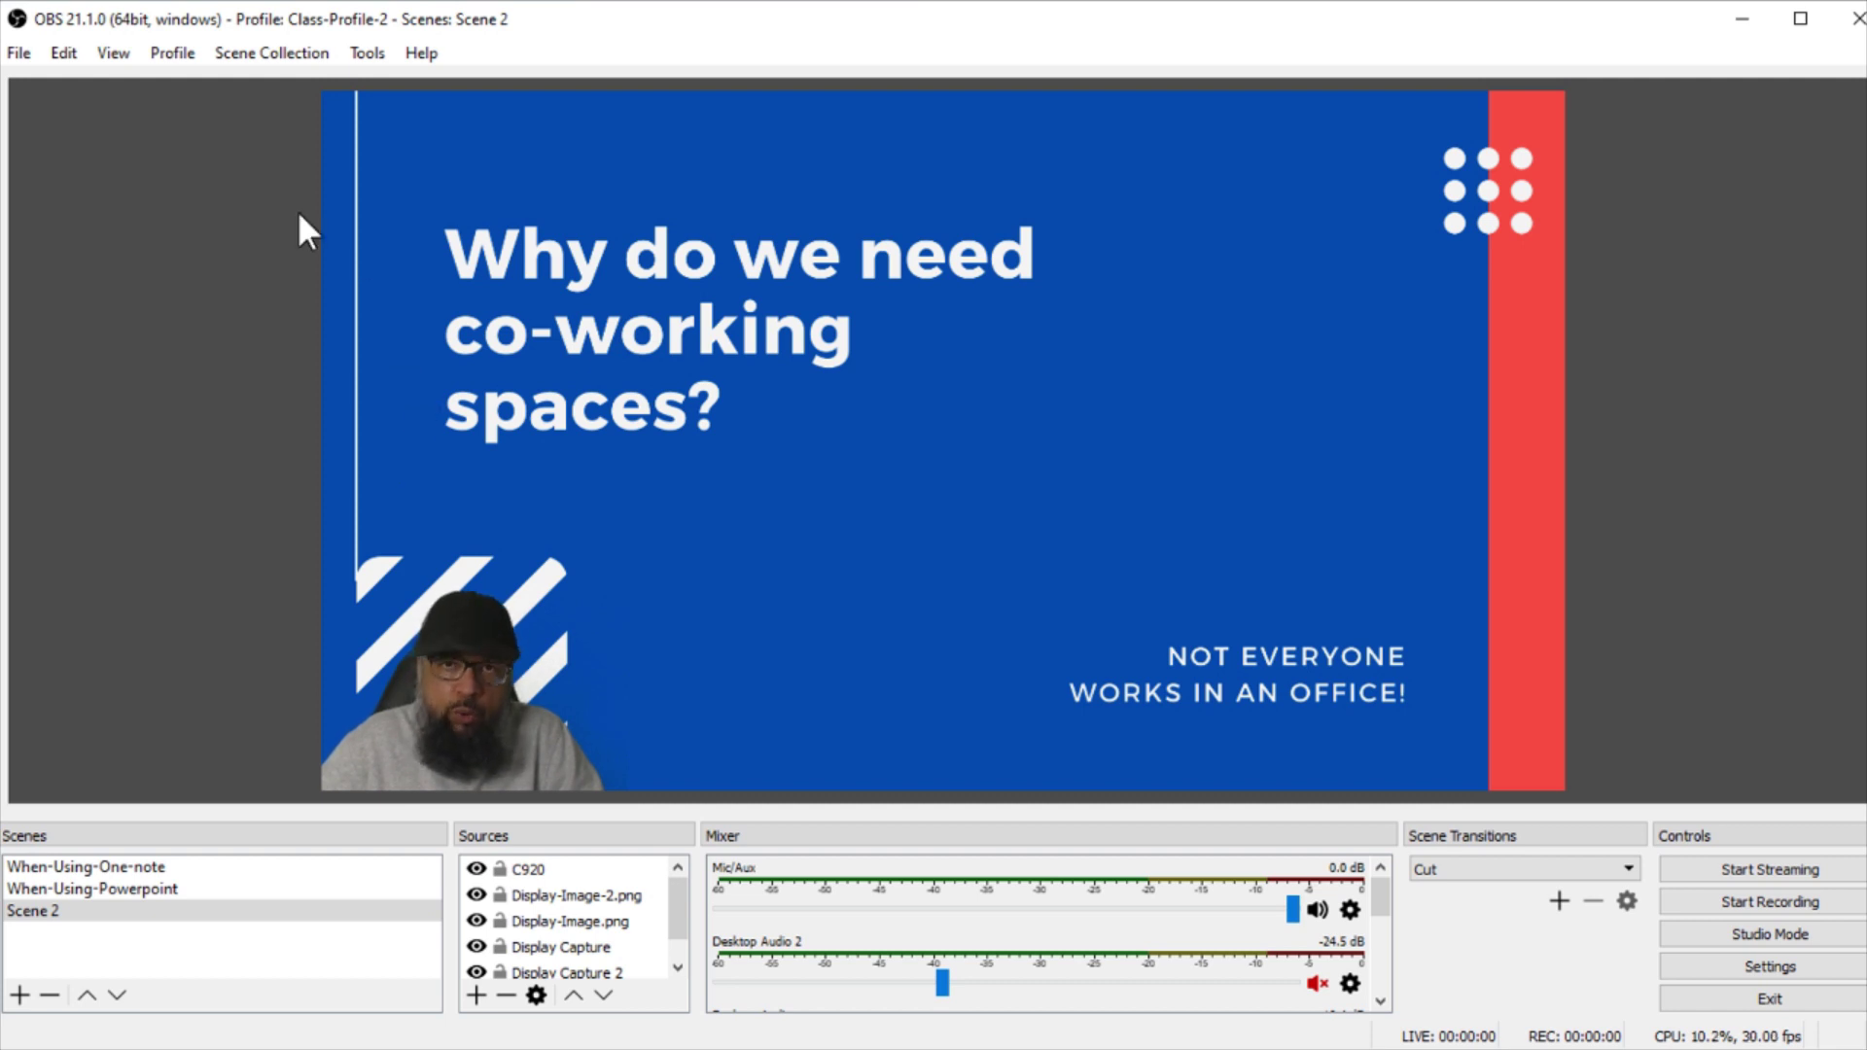
left_click(179, 59)
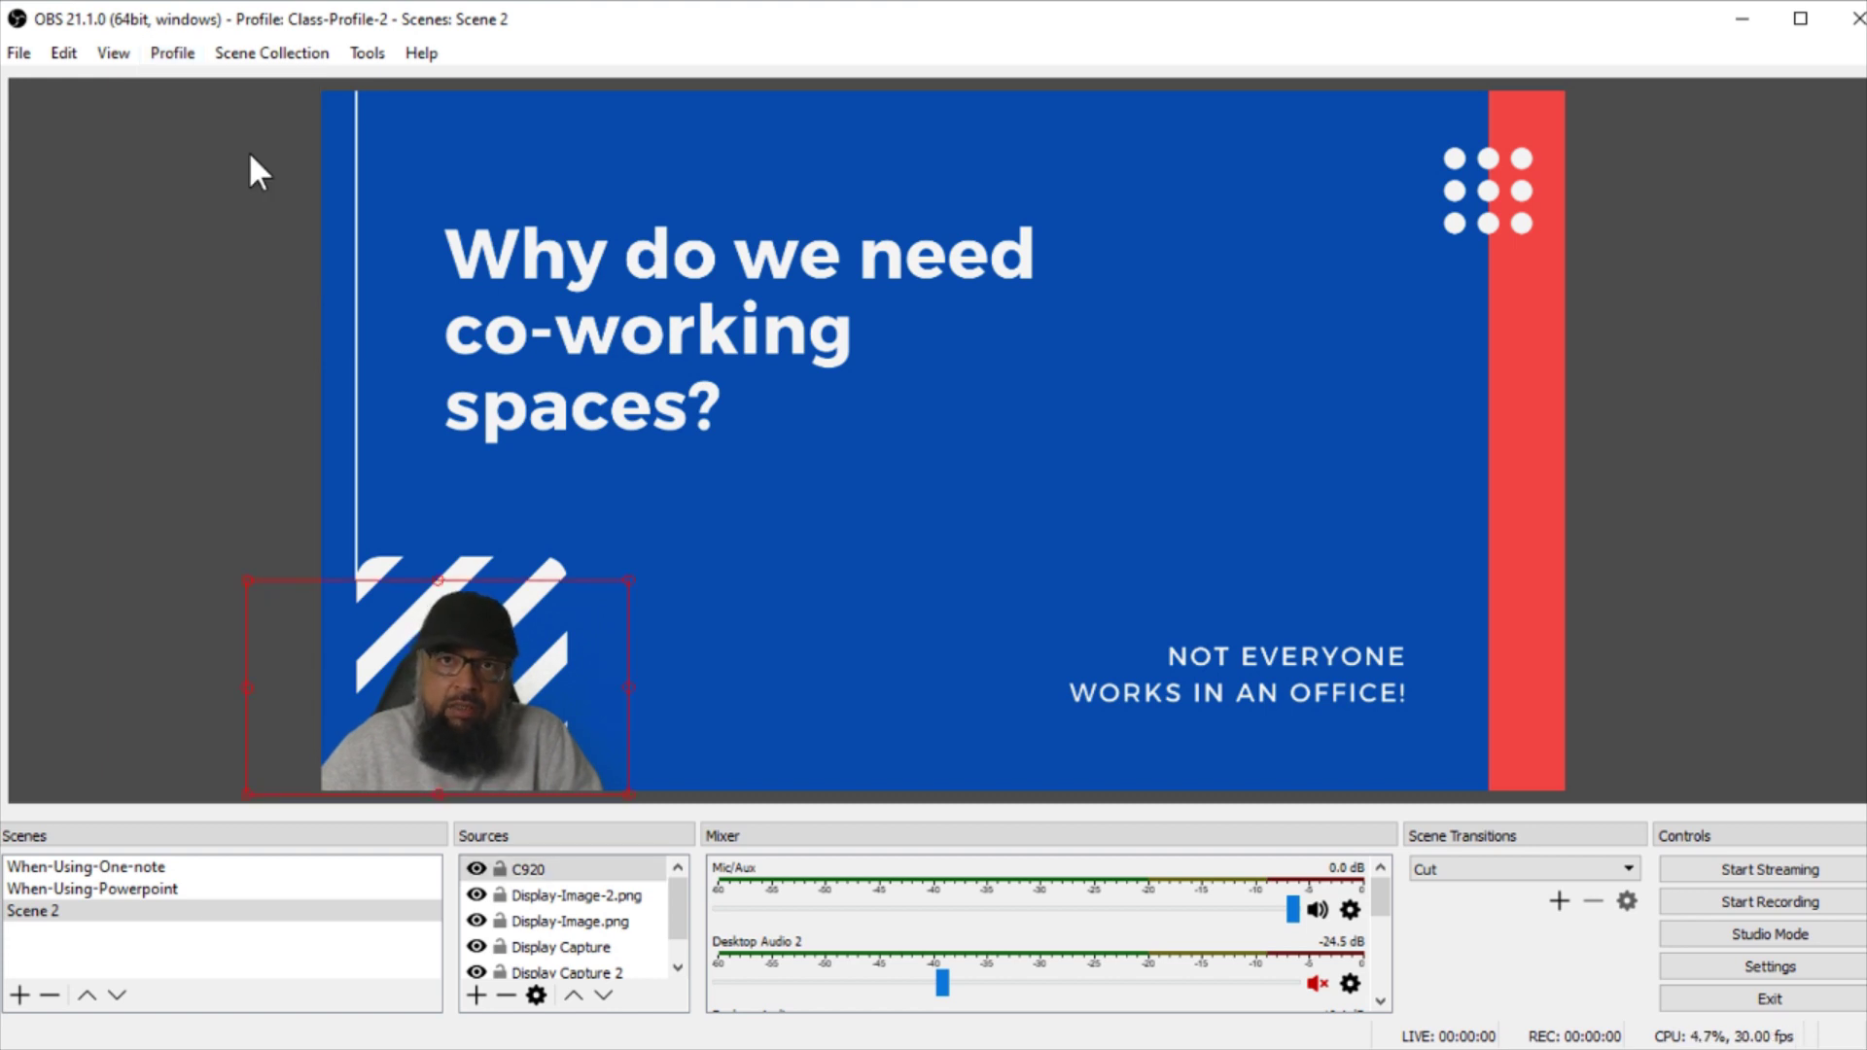
left_click(264, 53)
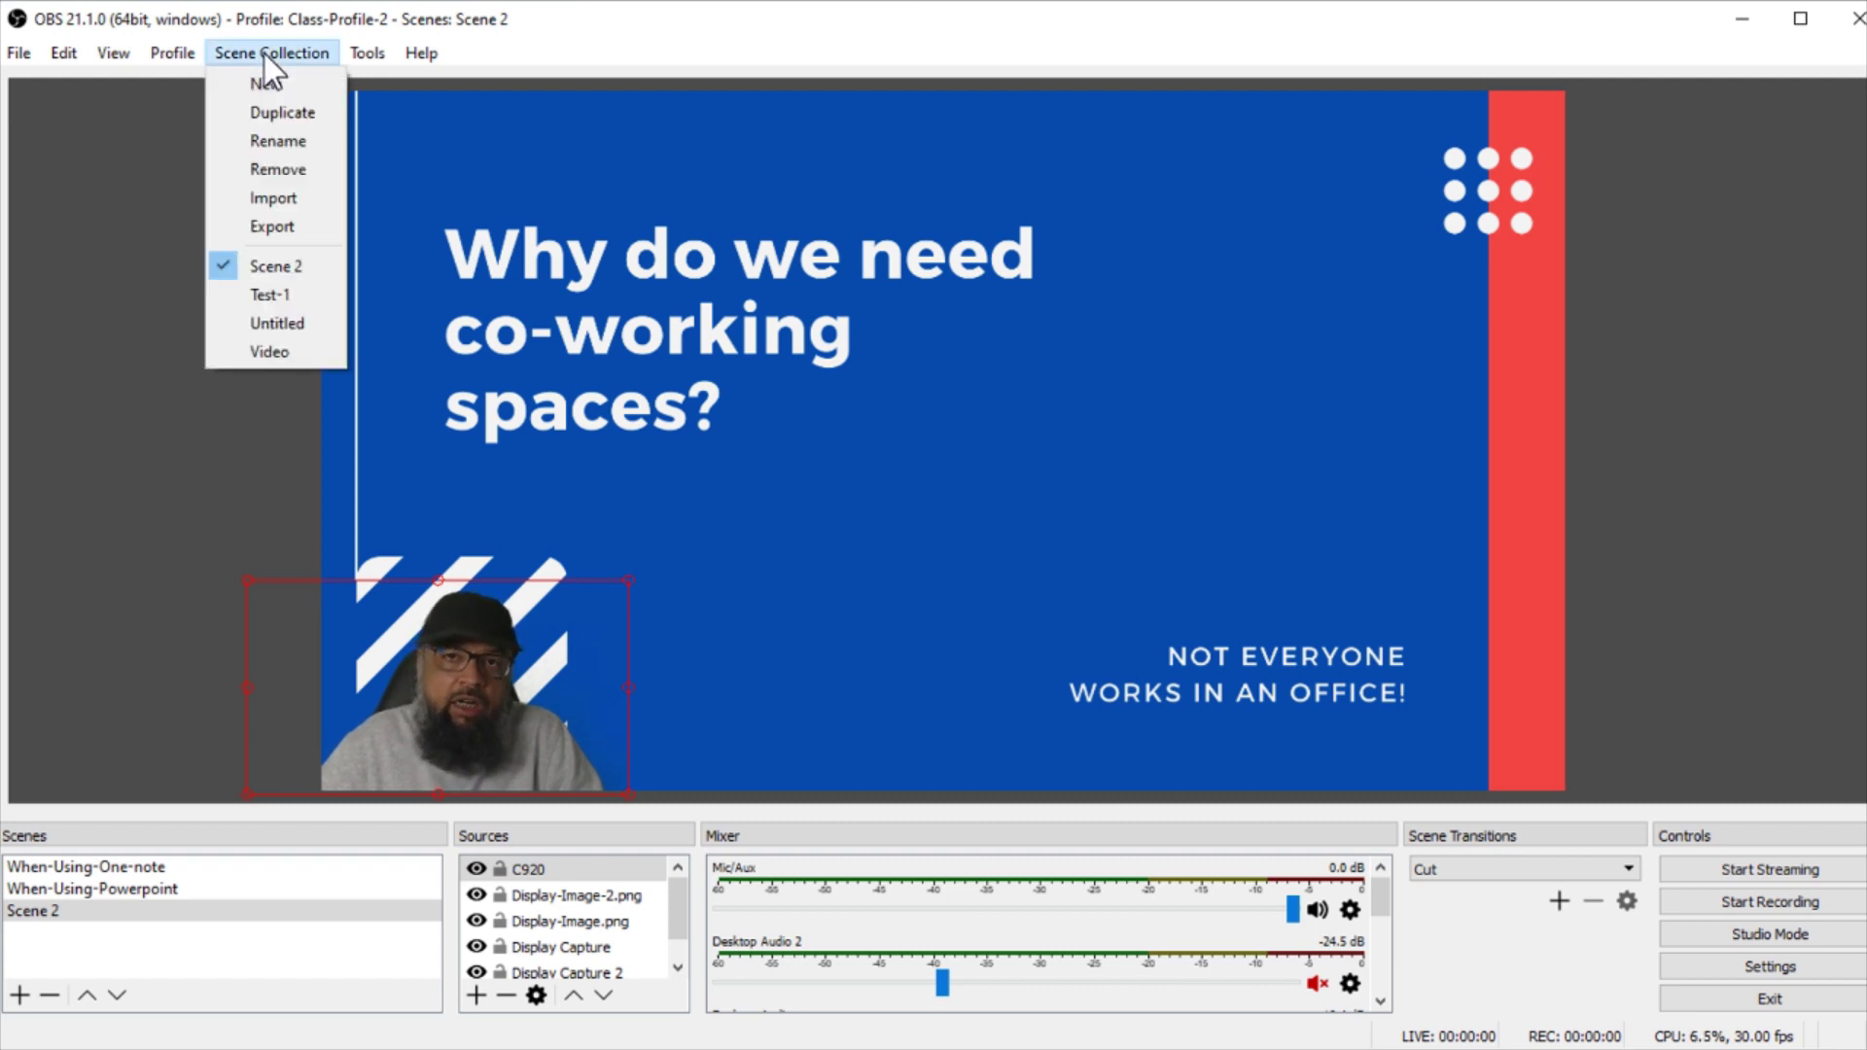
left_click(265, 52)
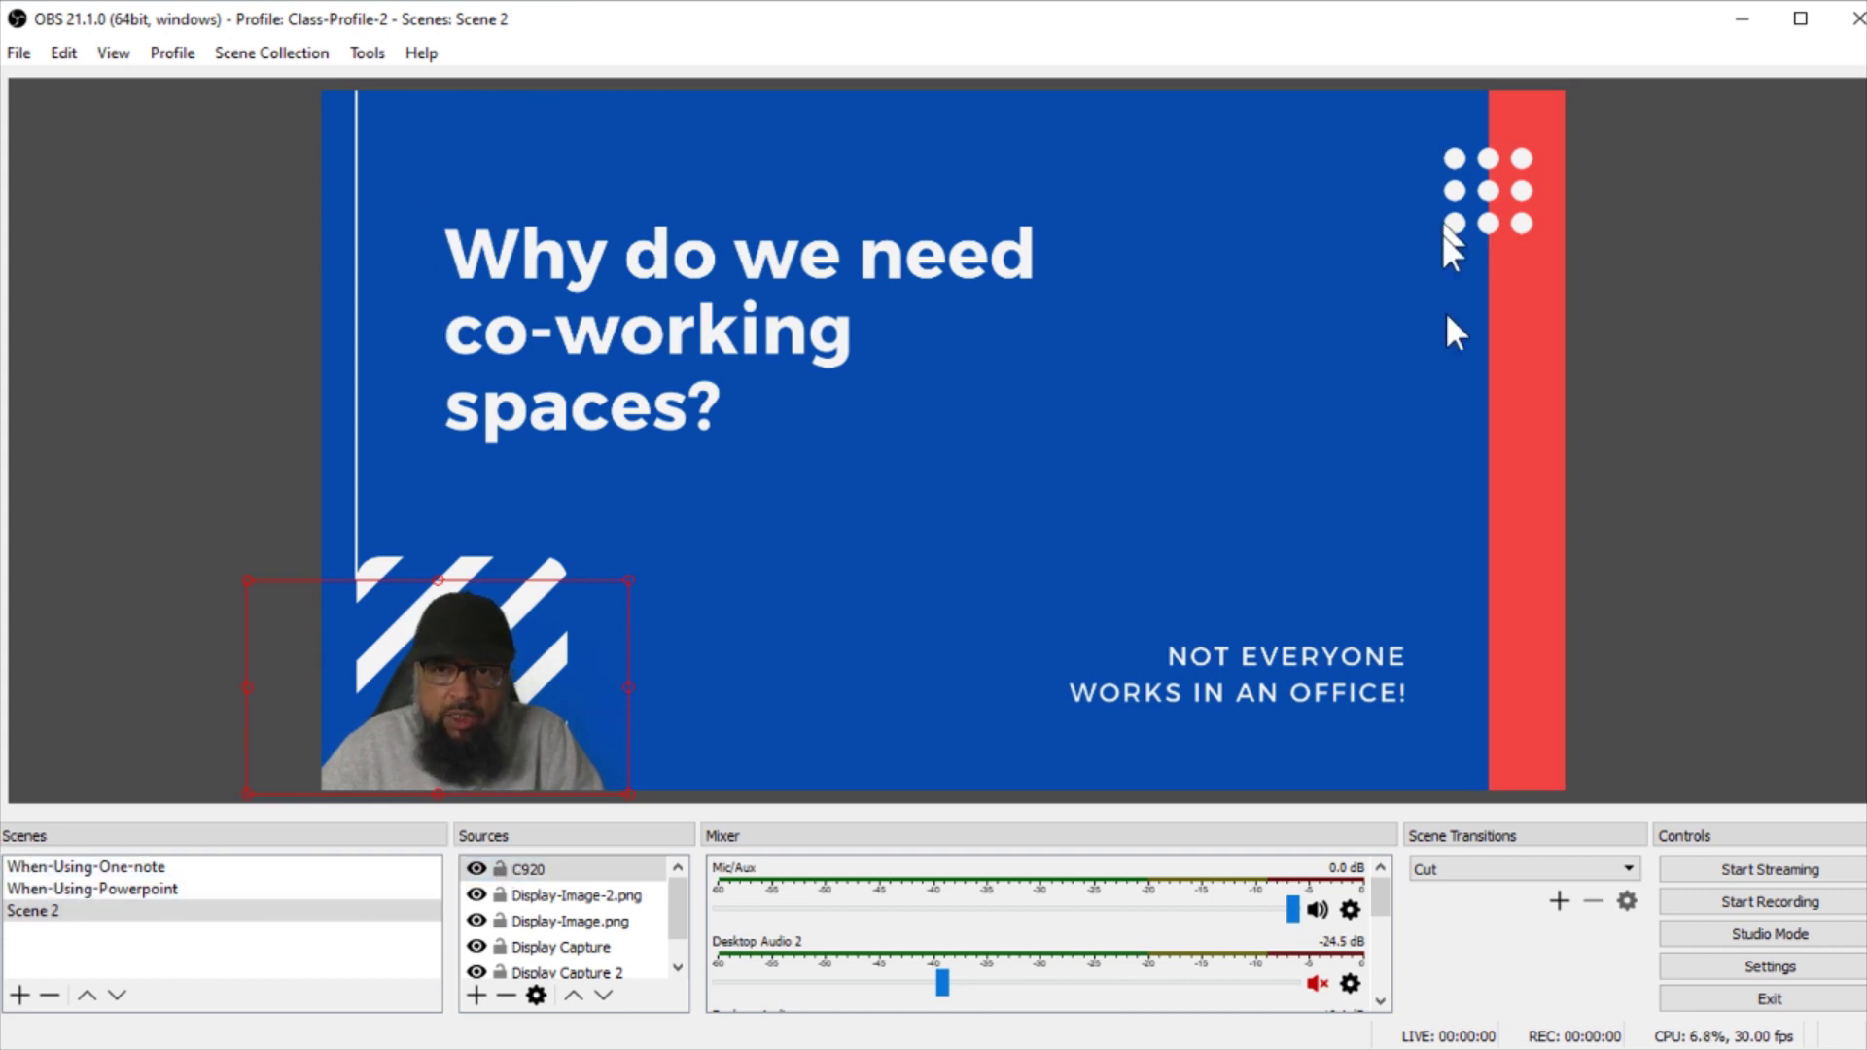
Step: In Scene 2, move Display-Image.png up to sit just below C920
left_click(37, 917)
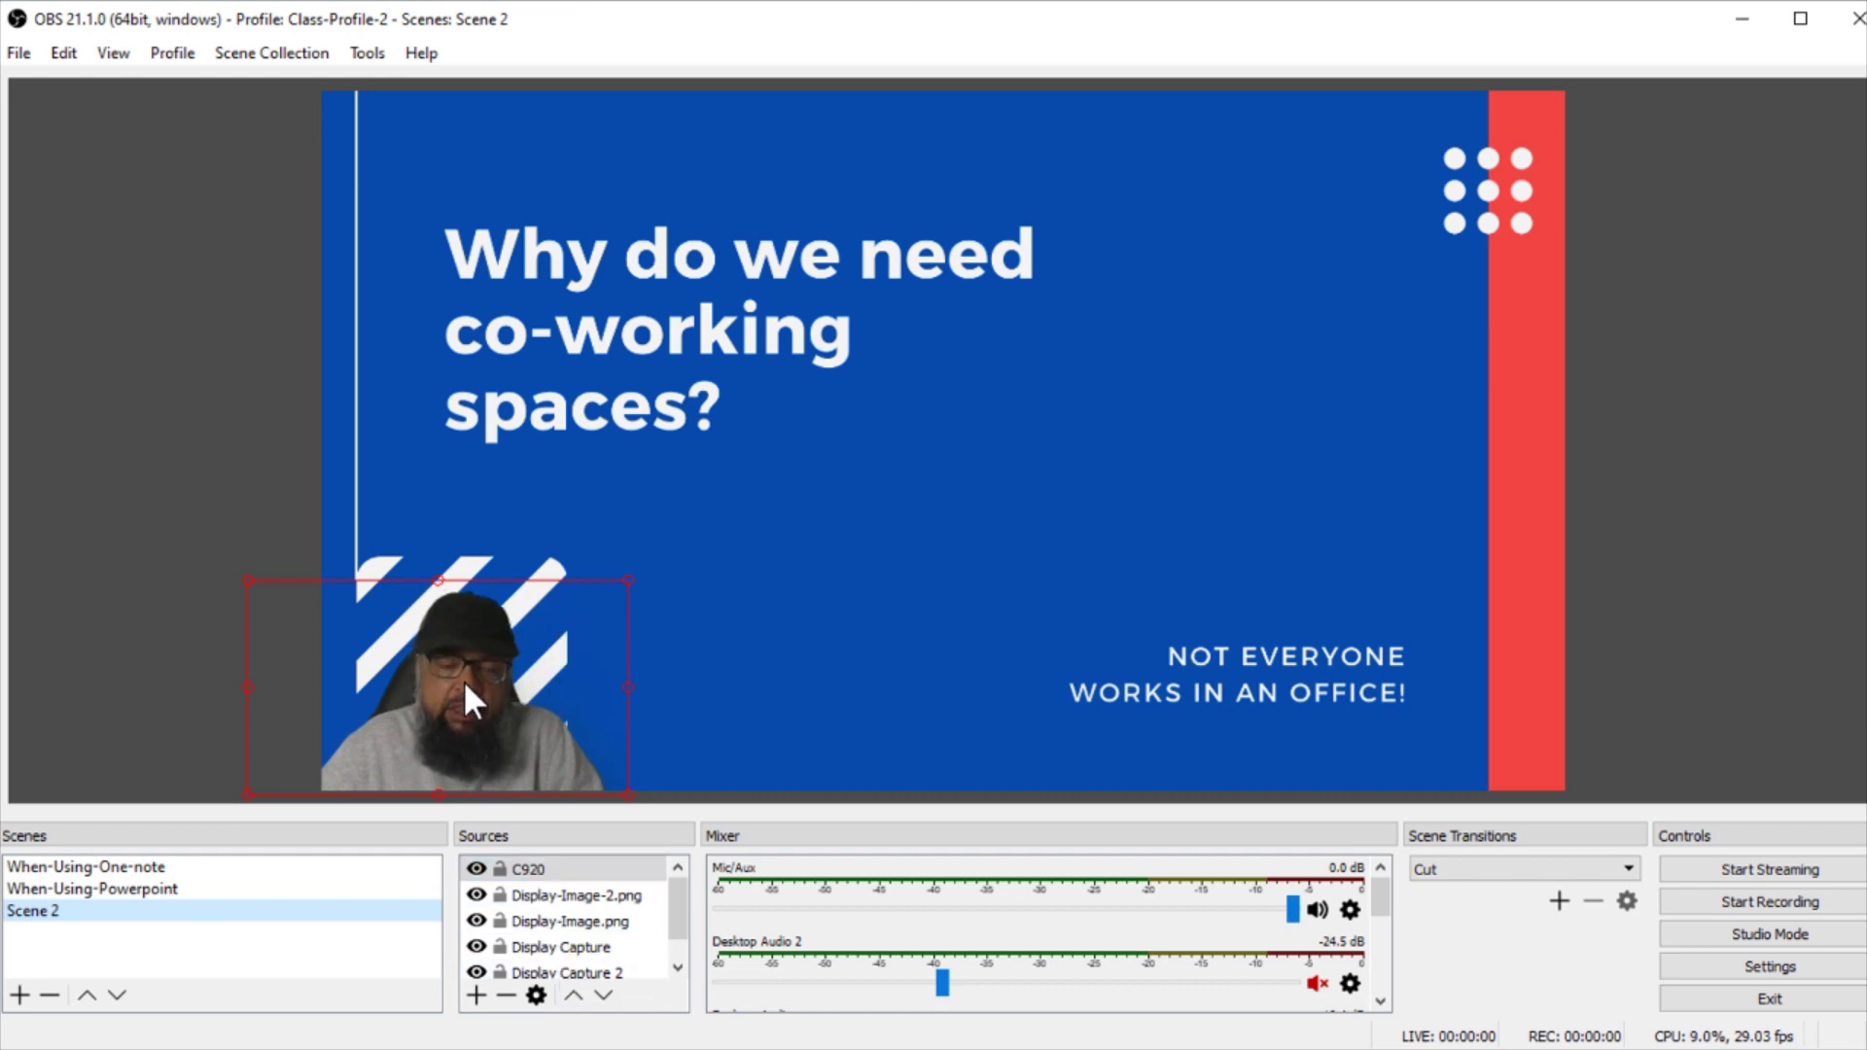
left_click(583, 868)
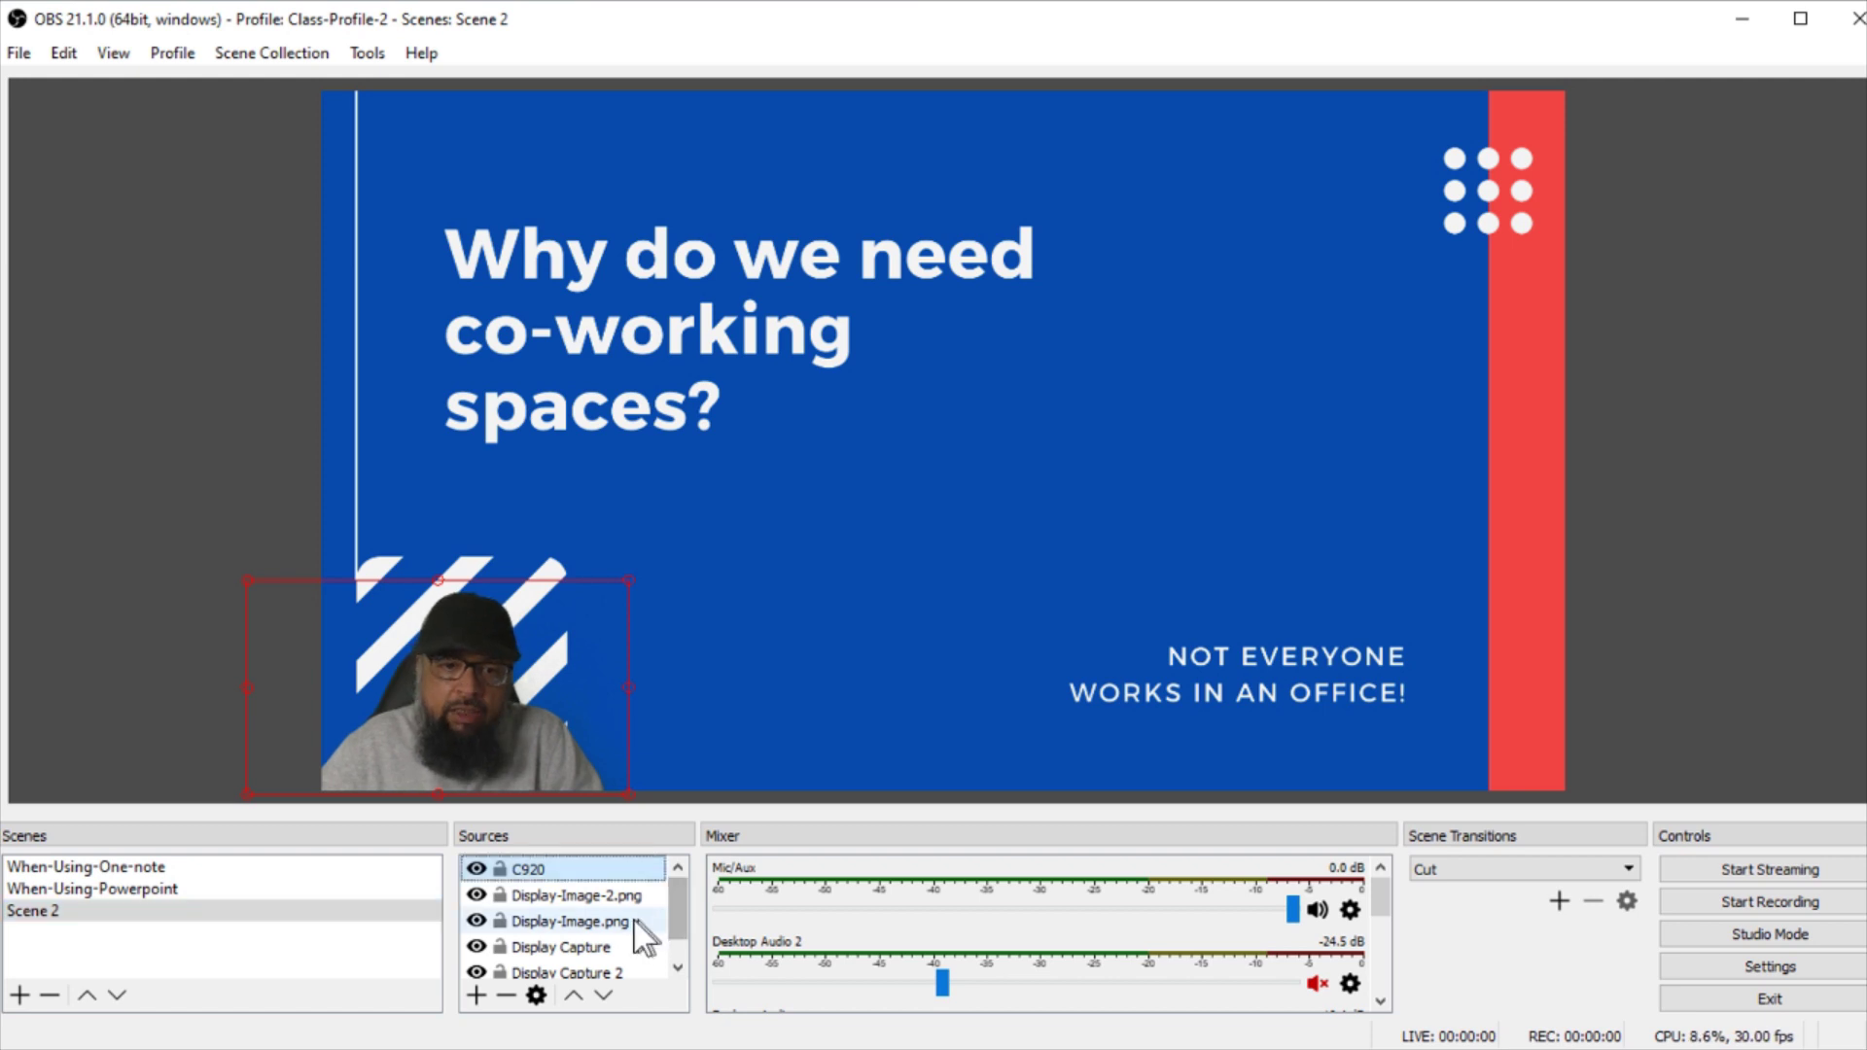
left_click(570, 924)
left_click_drag(570, 926, 588, 885)
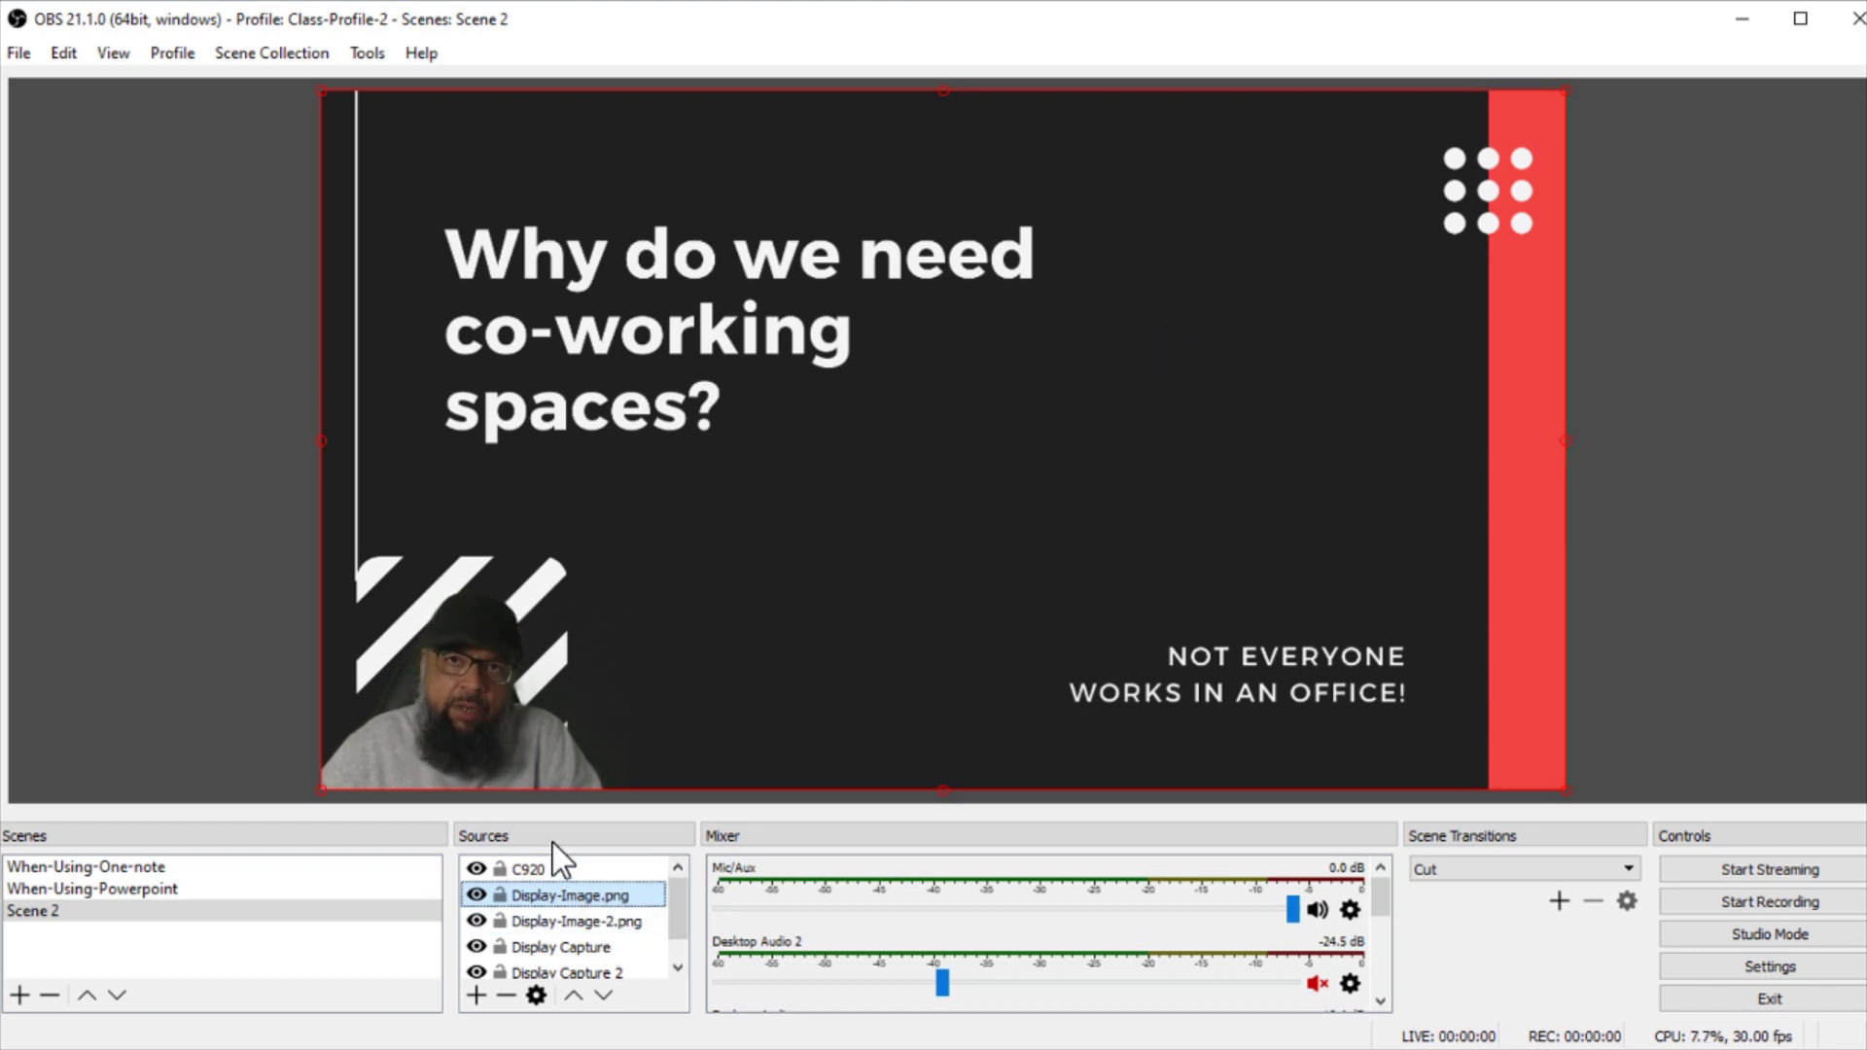
Step: Move Display Capture up directly under C920, then briefly view the add-source list
left_click(574, 948)
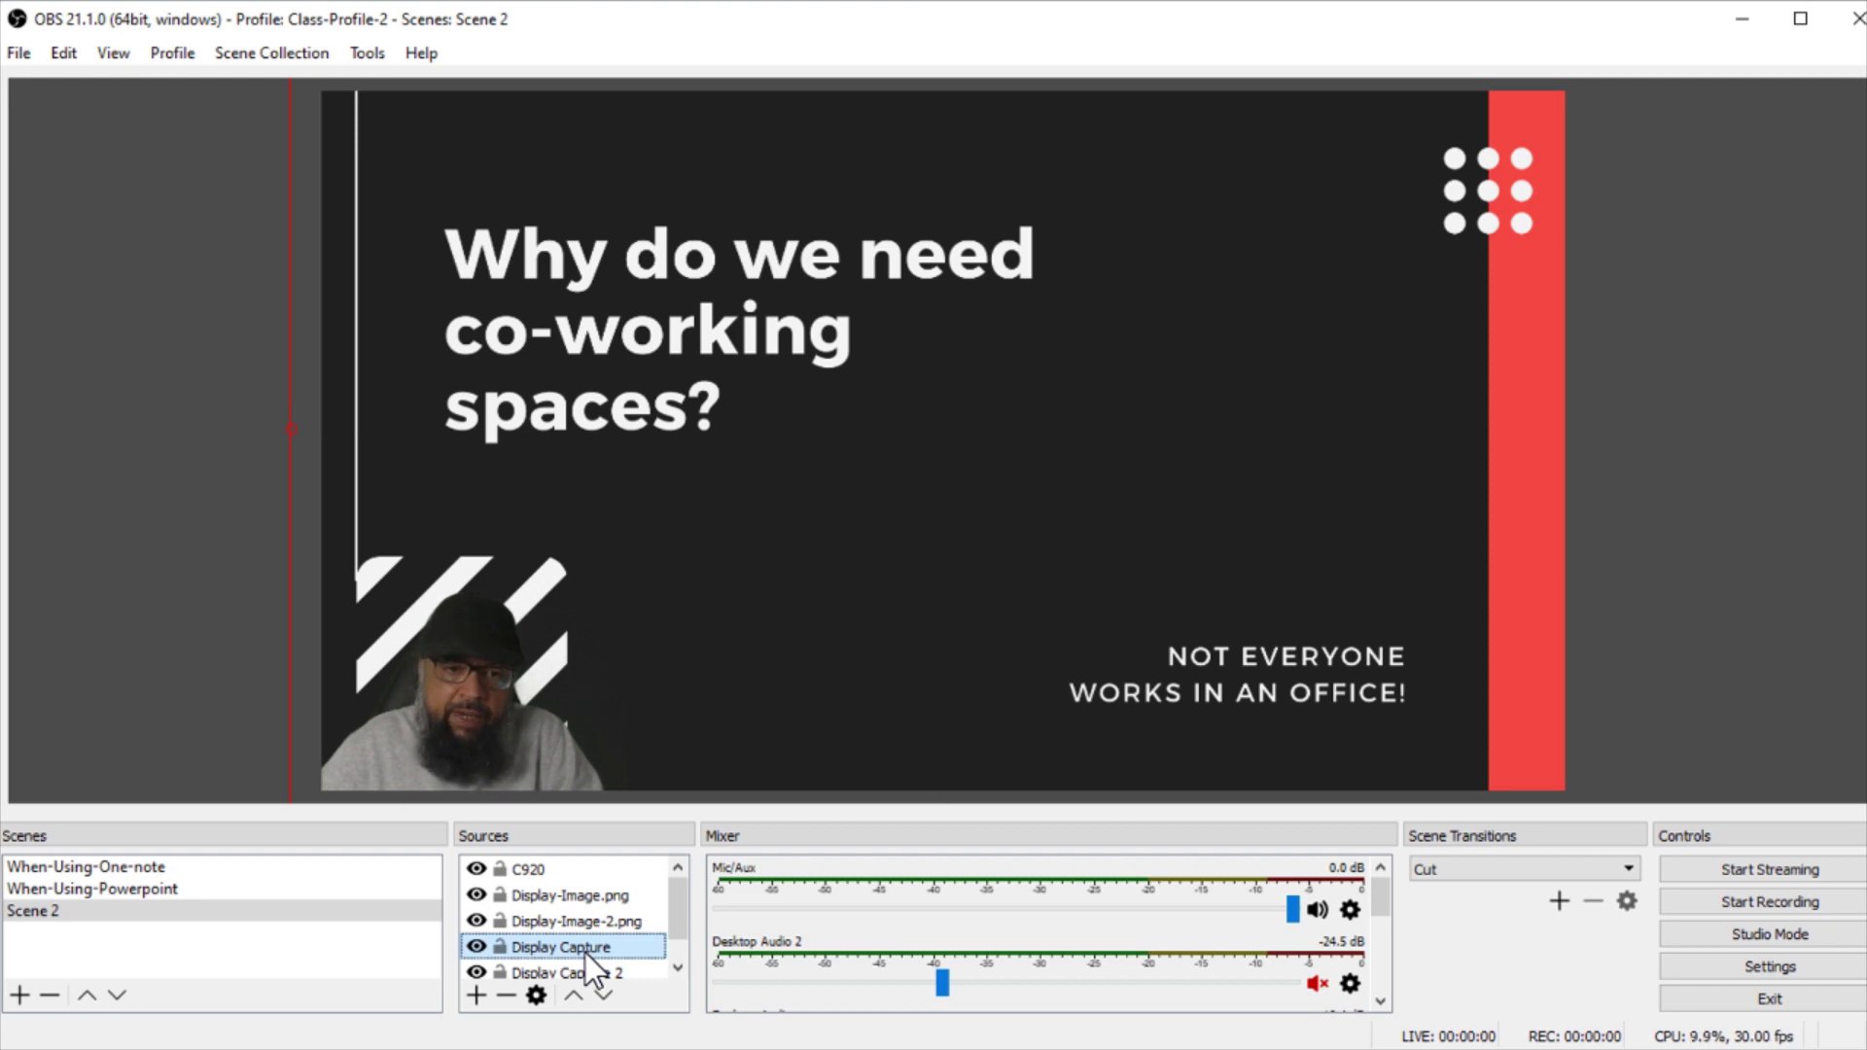
left_click_drag(585, 953, 599, 887)
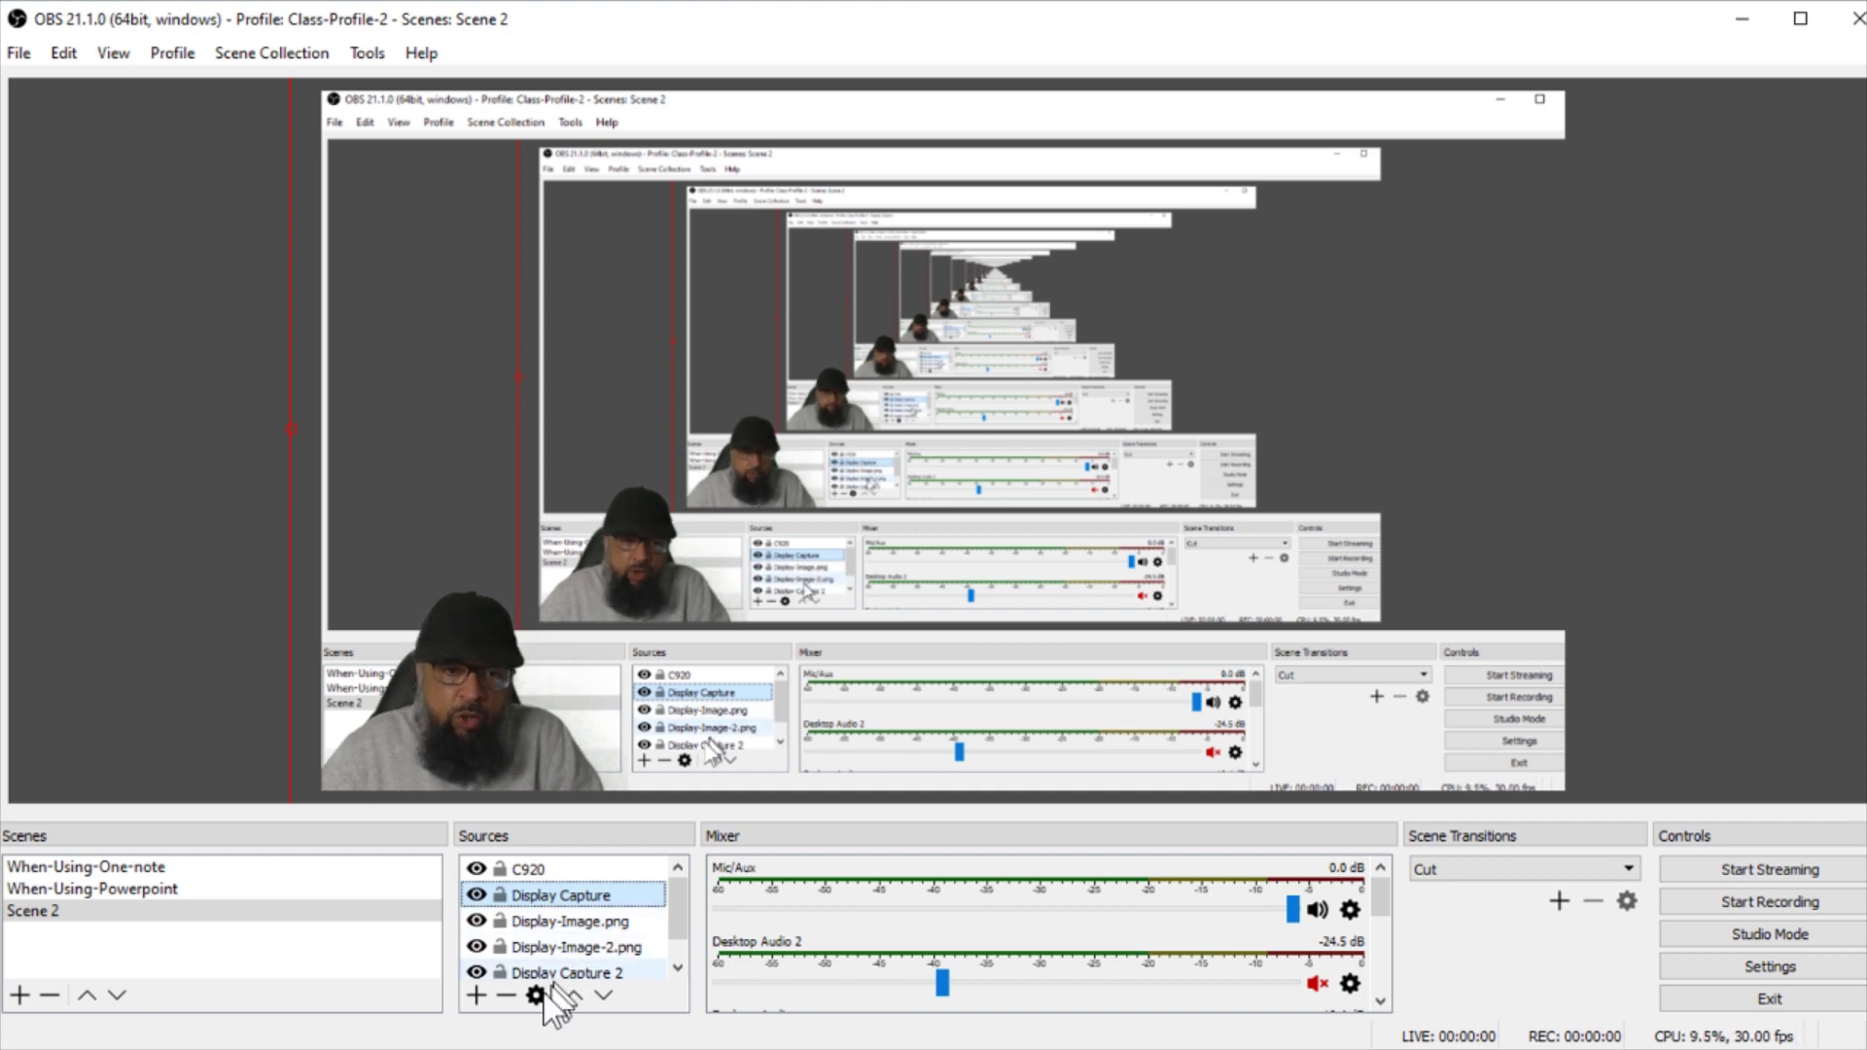
left_click(475, 996)
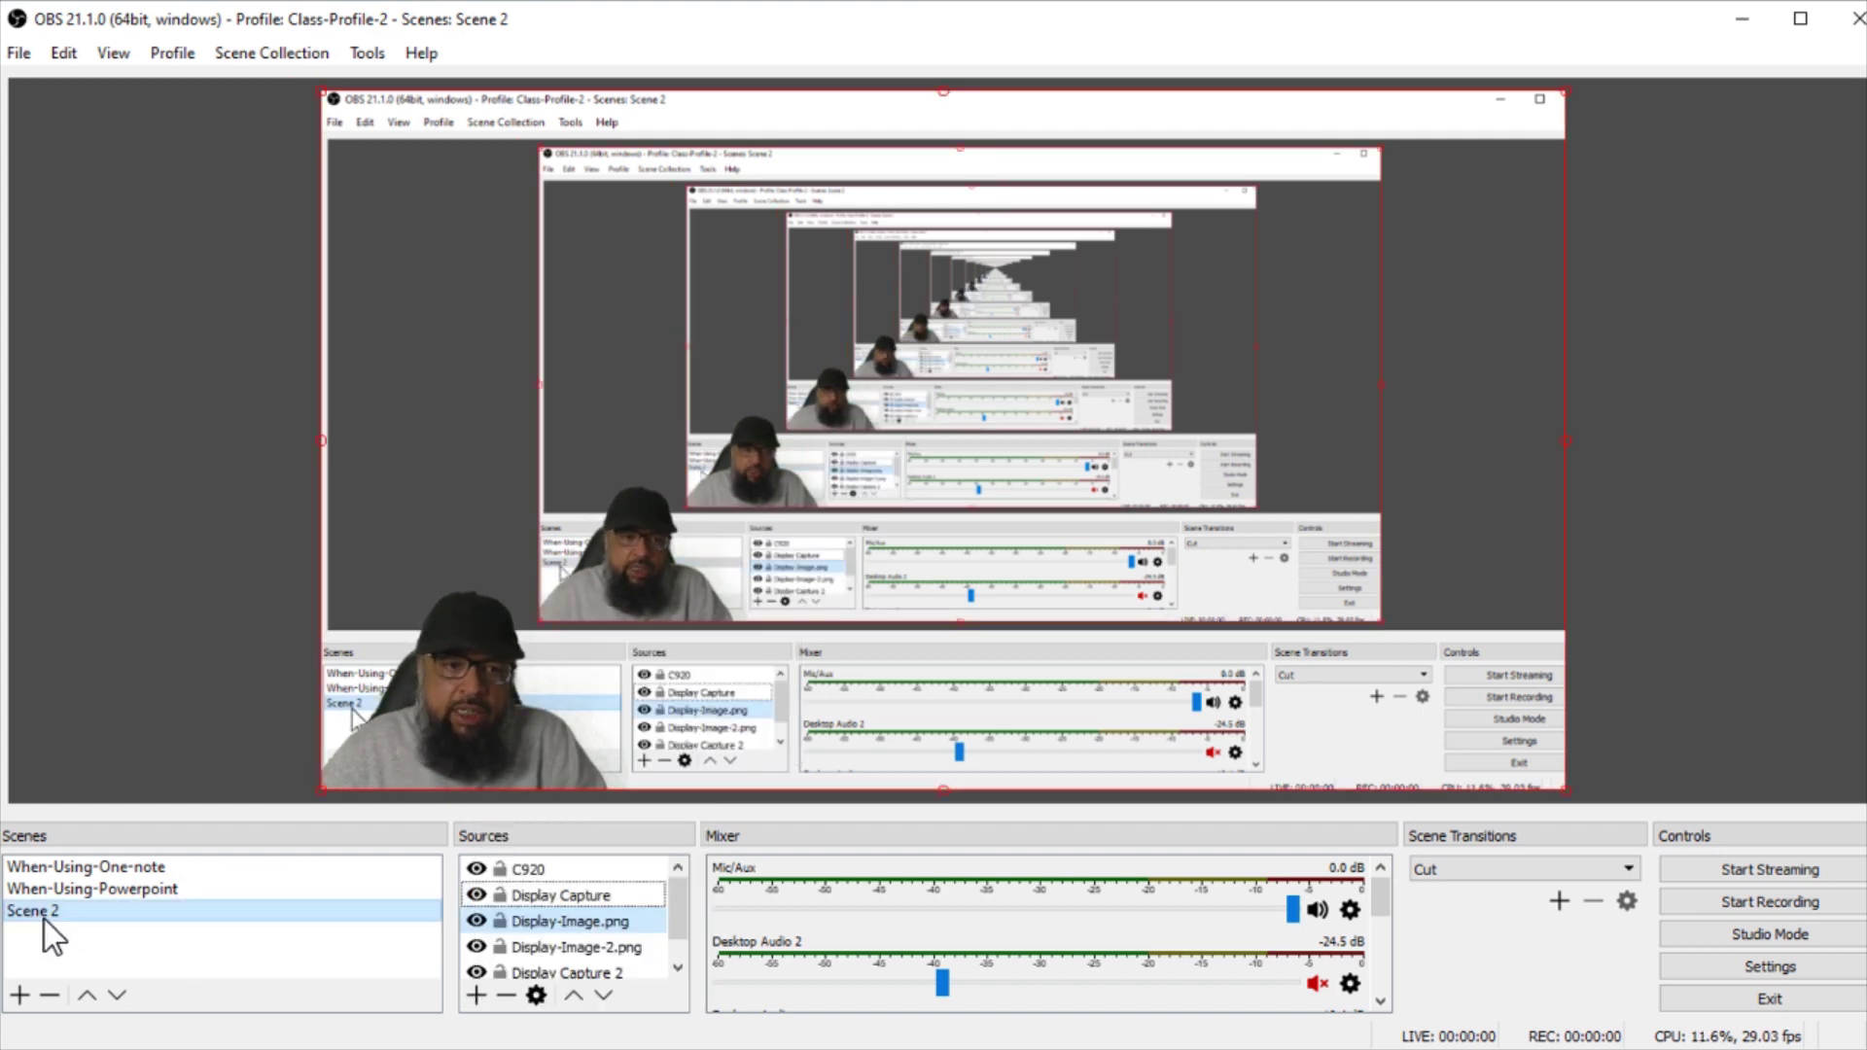
Step: Move Display-Image.png and Display Capture together below Display-Image-2.png
left_click(593, 925)
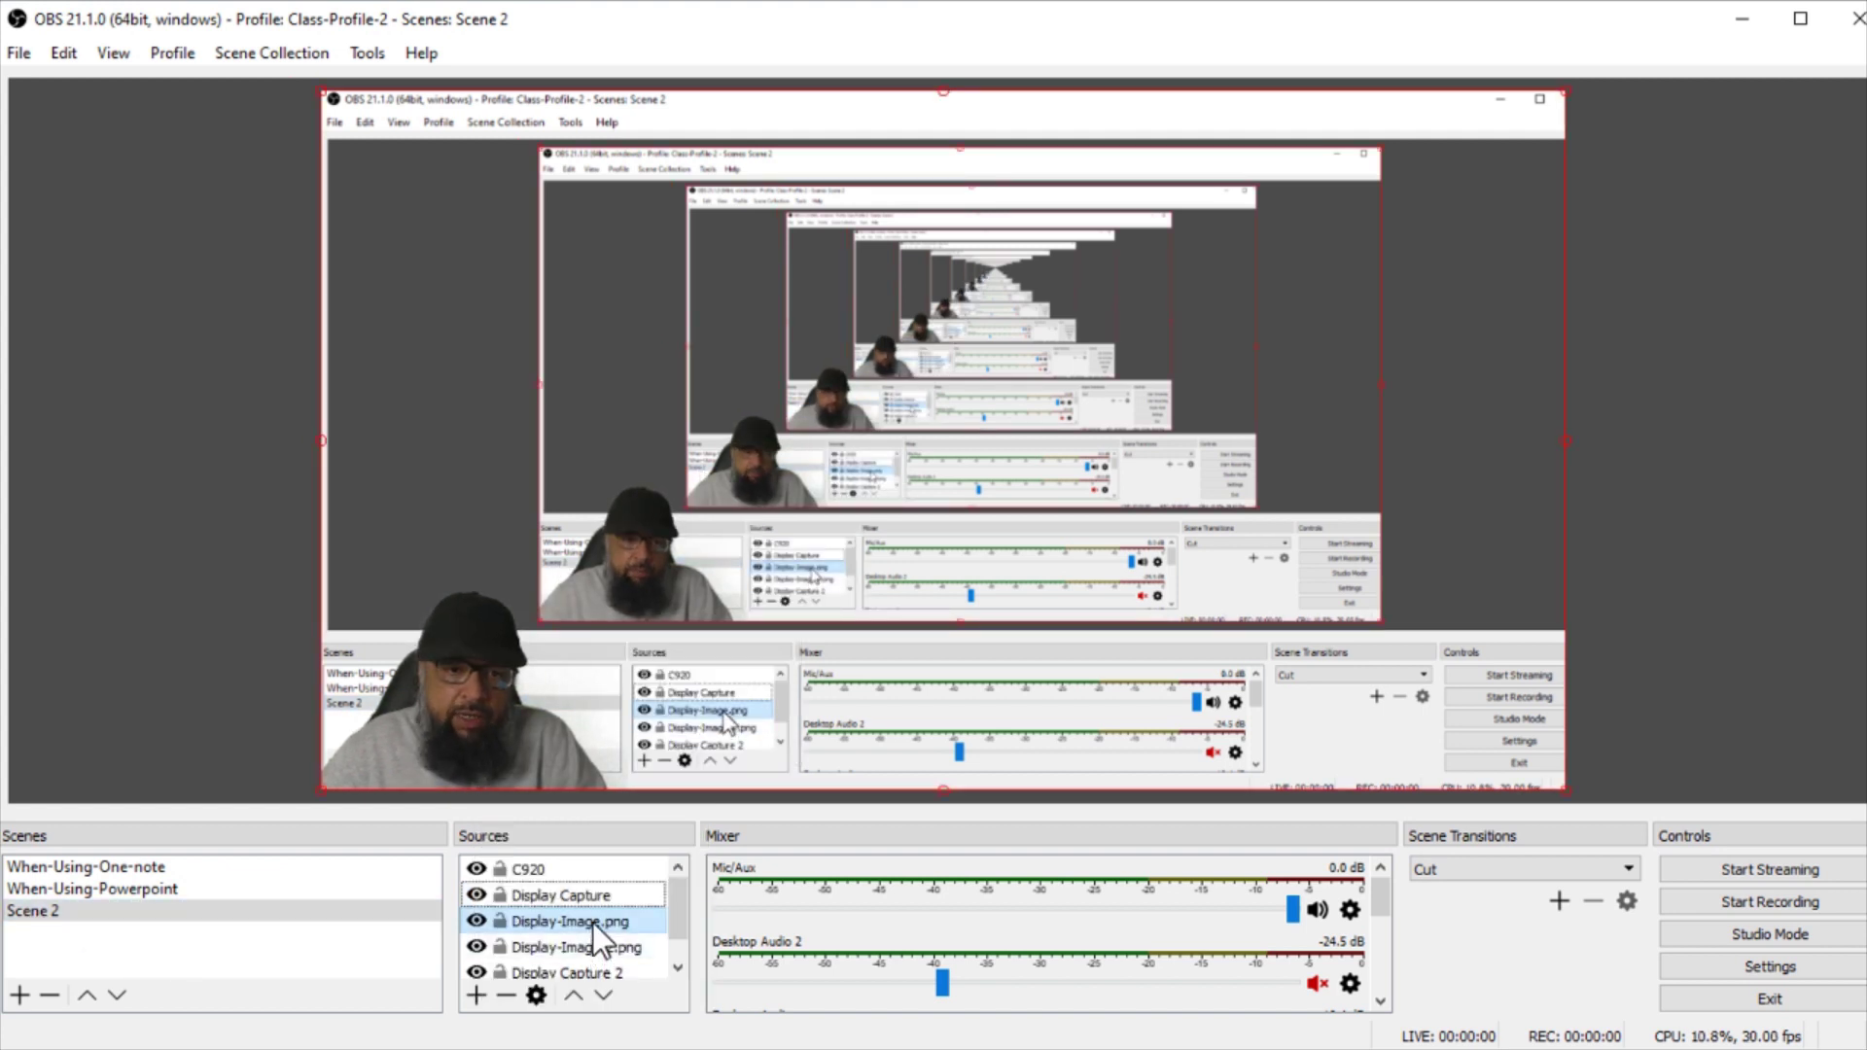
left_click(592, 890, "ctrl")
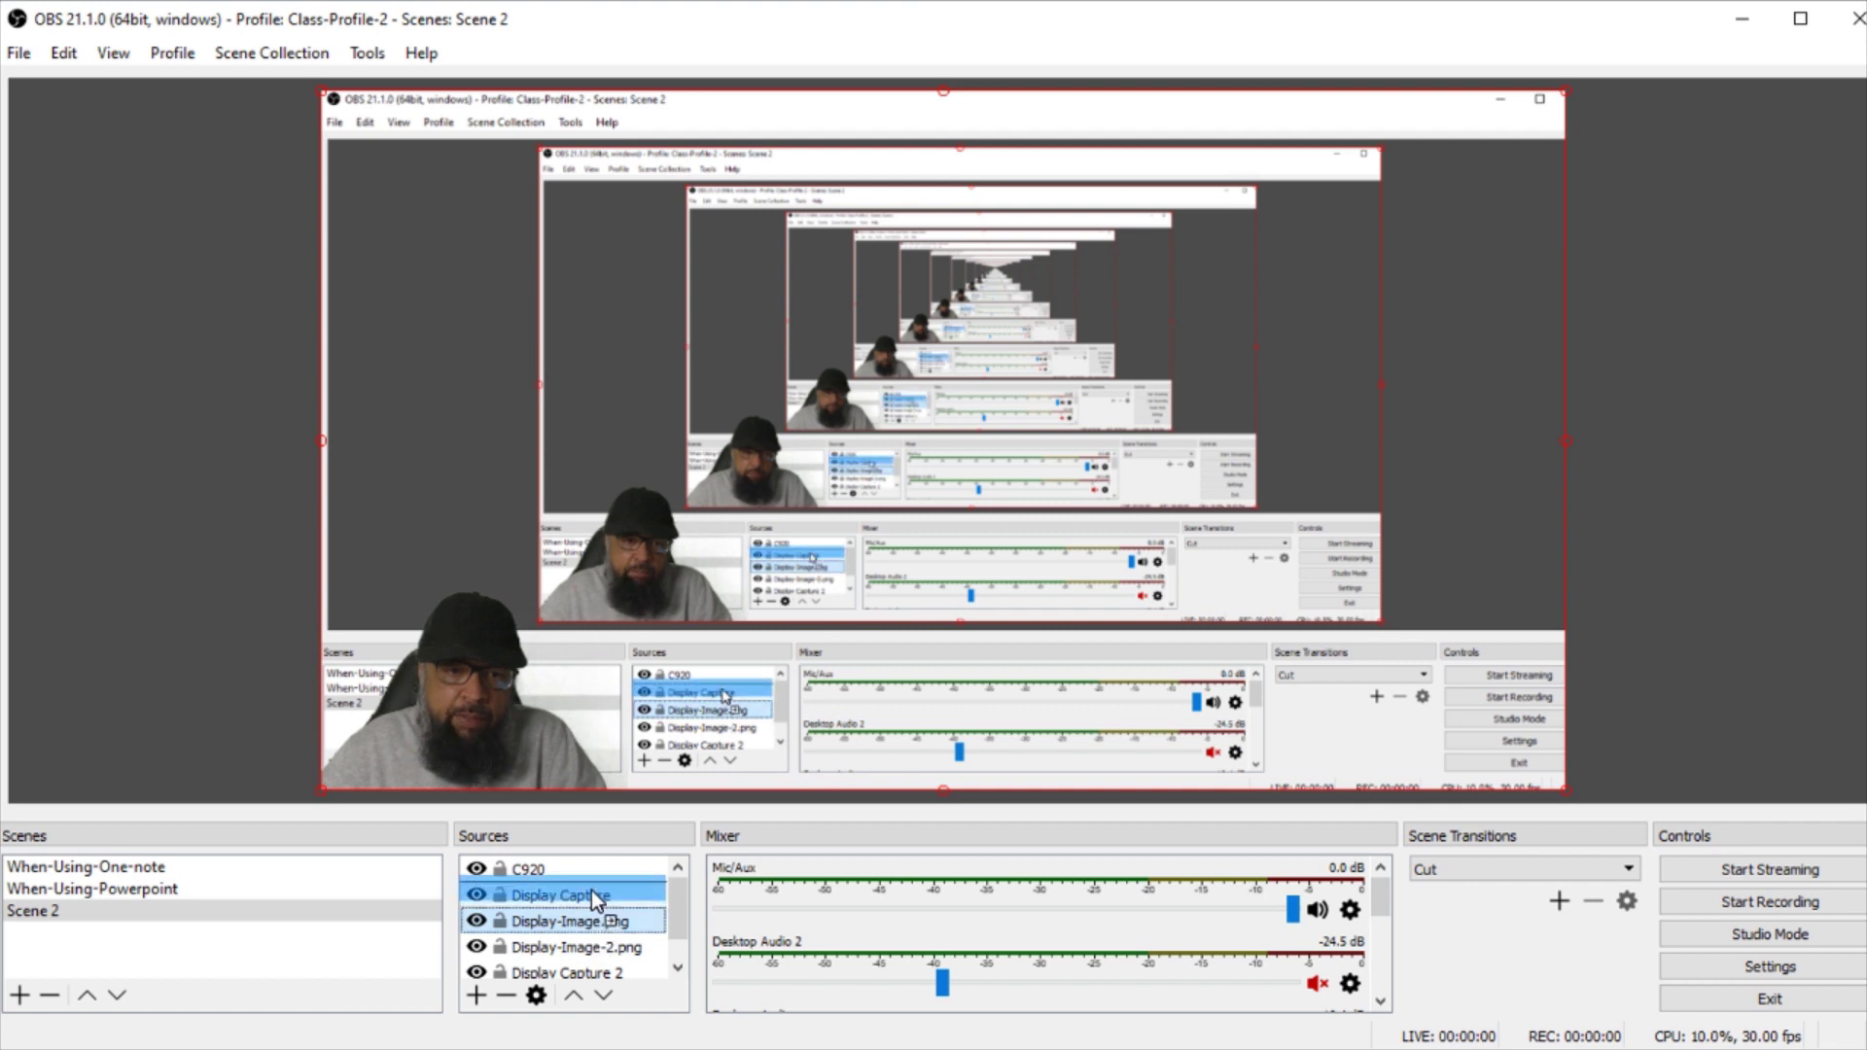
mouse_move(591, 891)
left_mouse_down()
mouse_move(598, 958)
mouse_move(607, 893)
left_mouse_up()
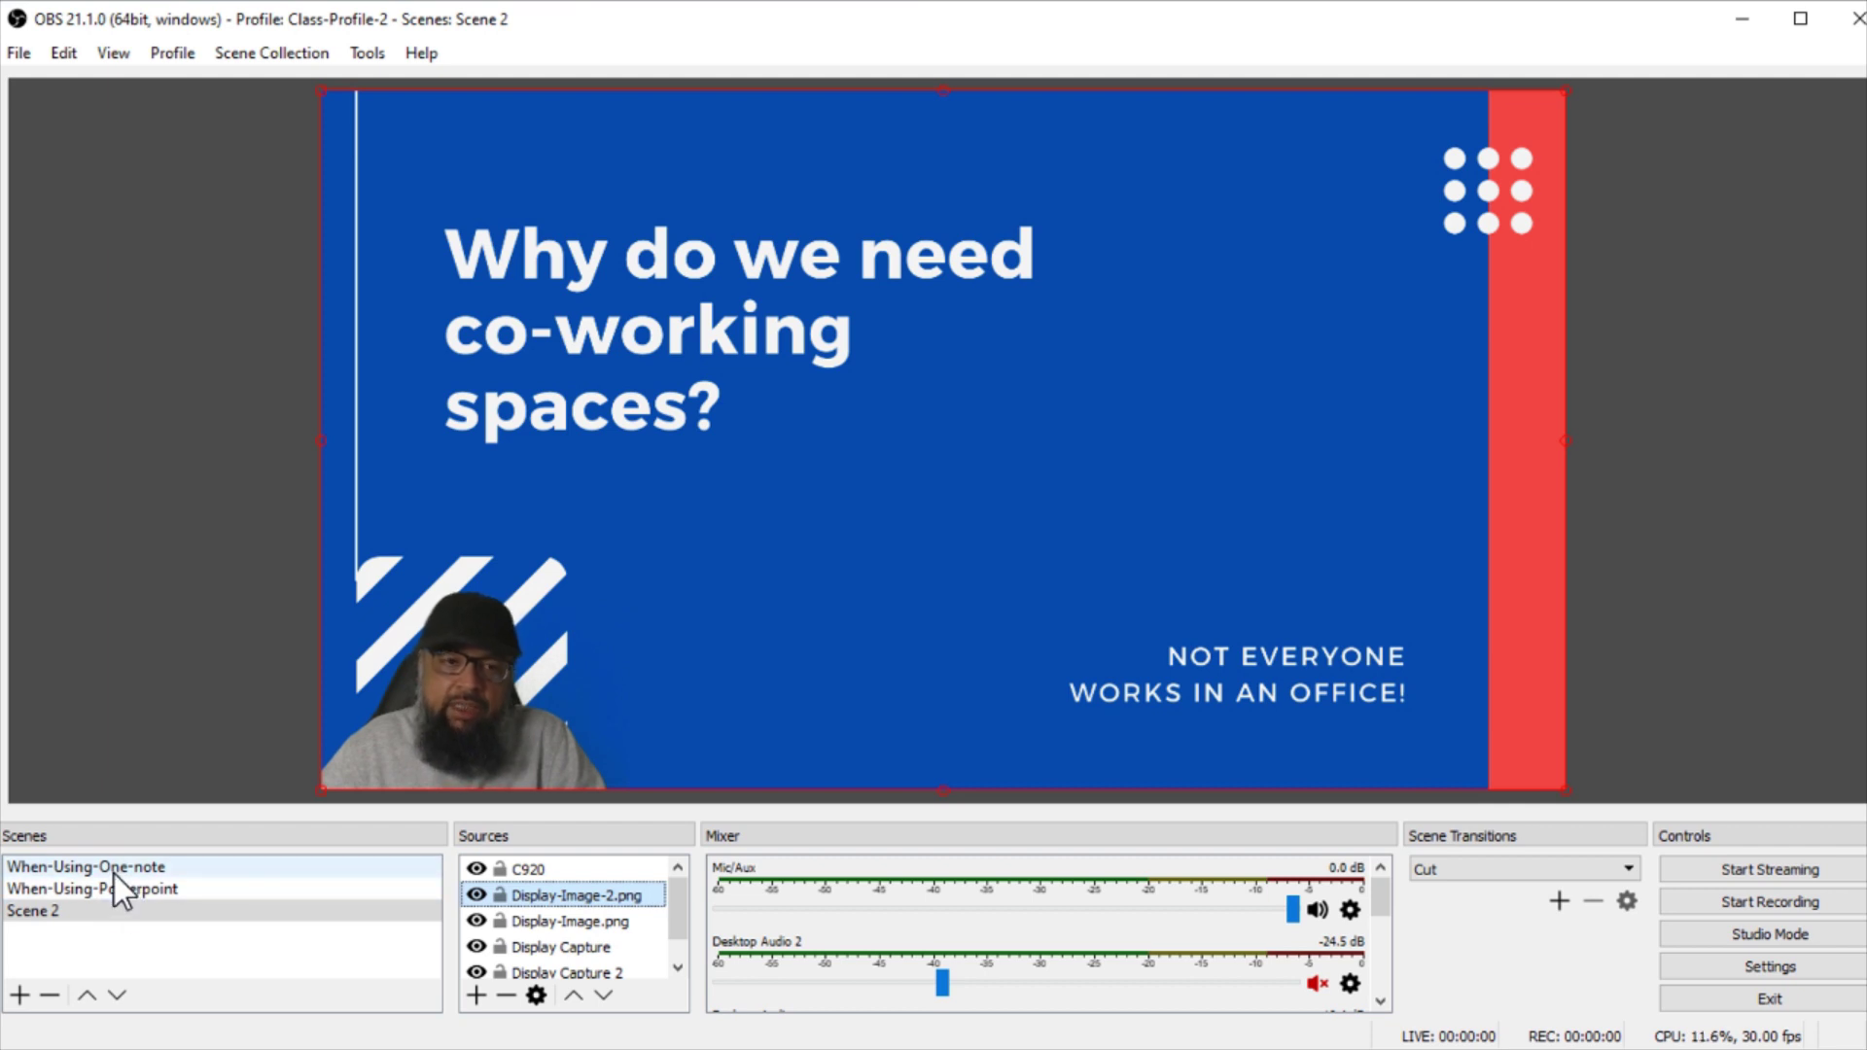
left_click(119, 910)
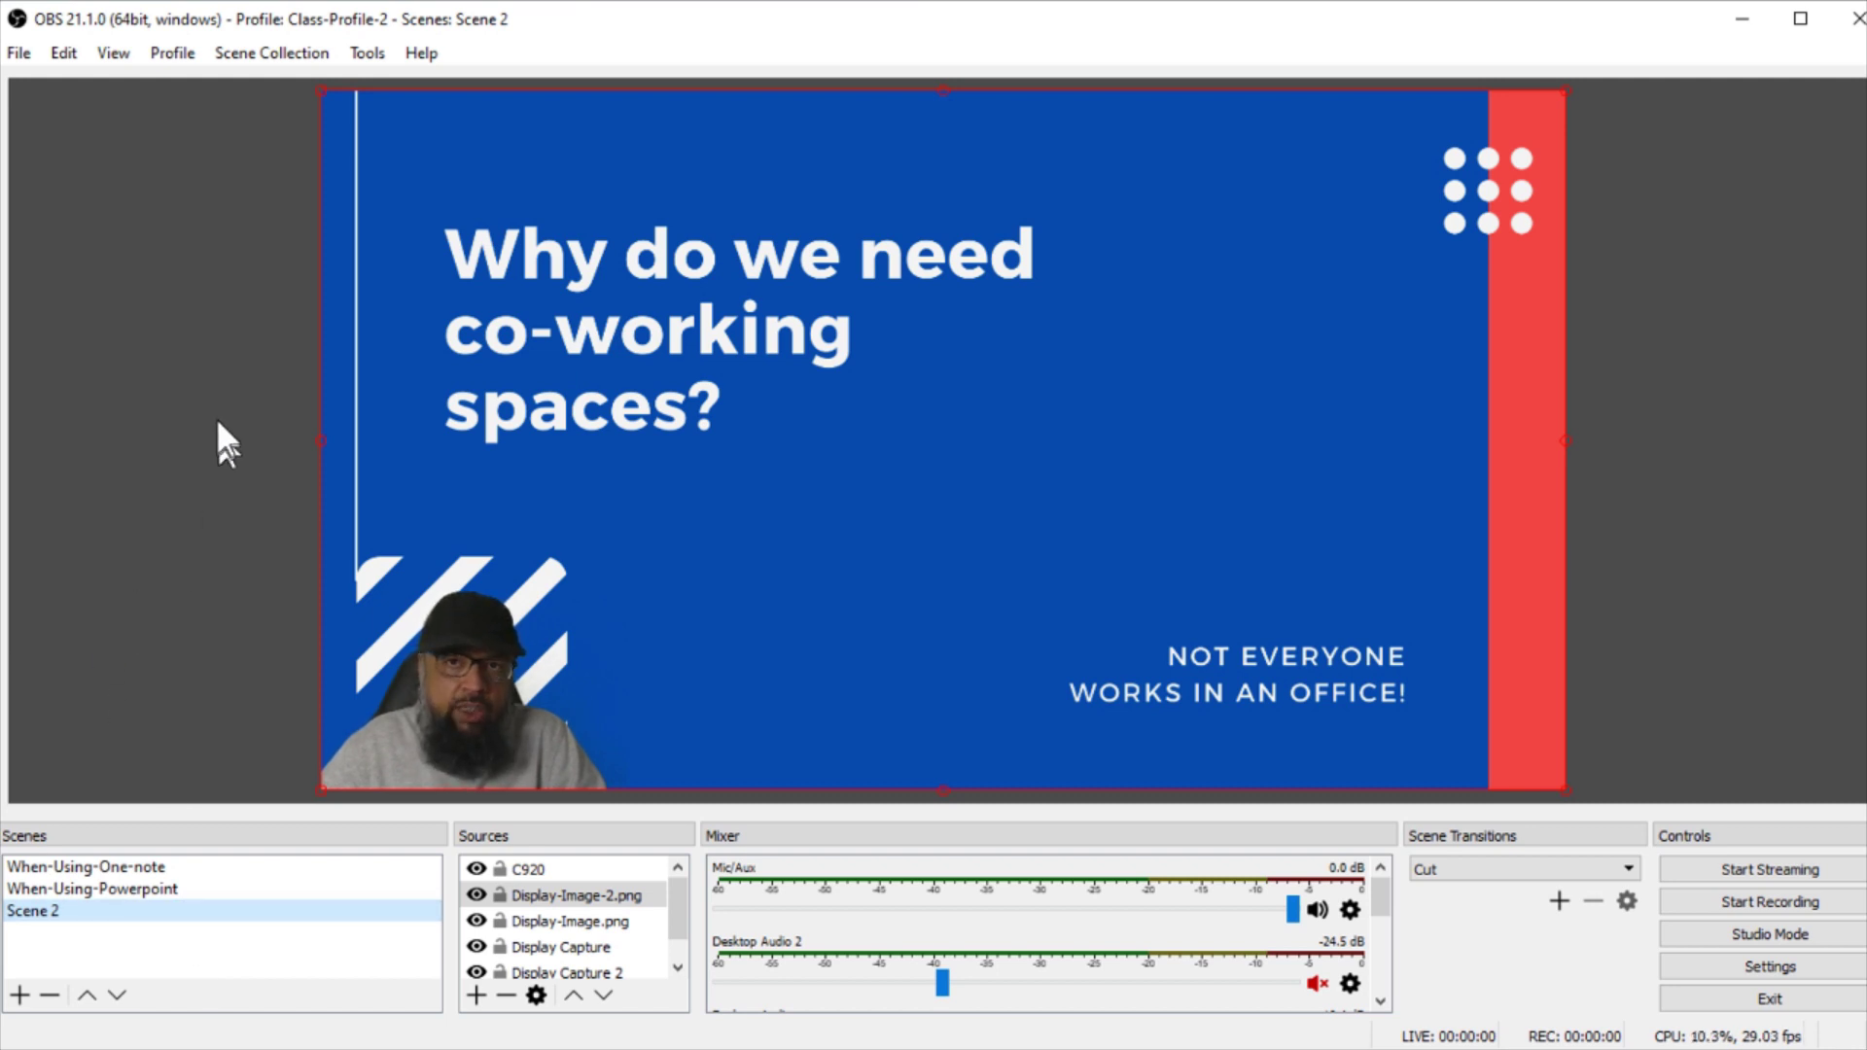
Step: Open File > Settings and review the General page's snapping options (sensitivity 10.0)
left_click(19, 53)
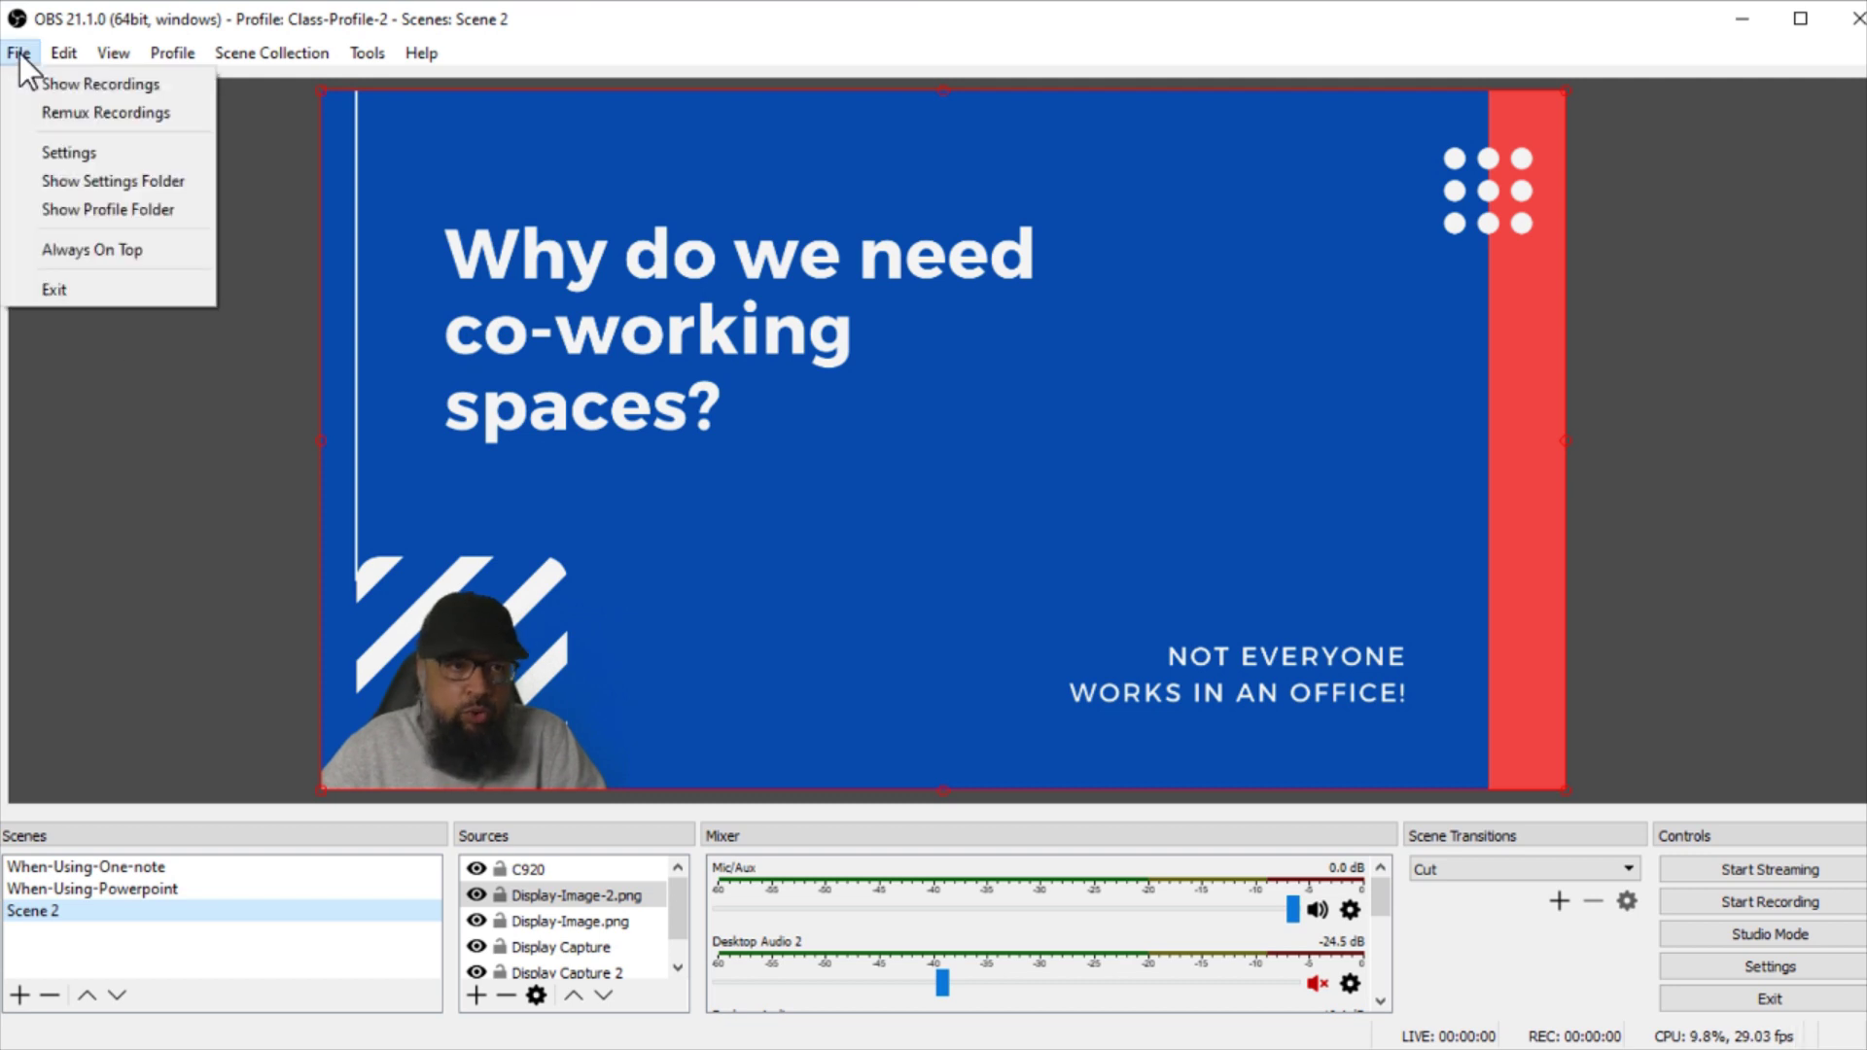
left_click(66, 153)
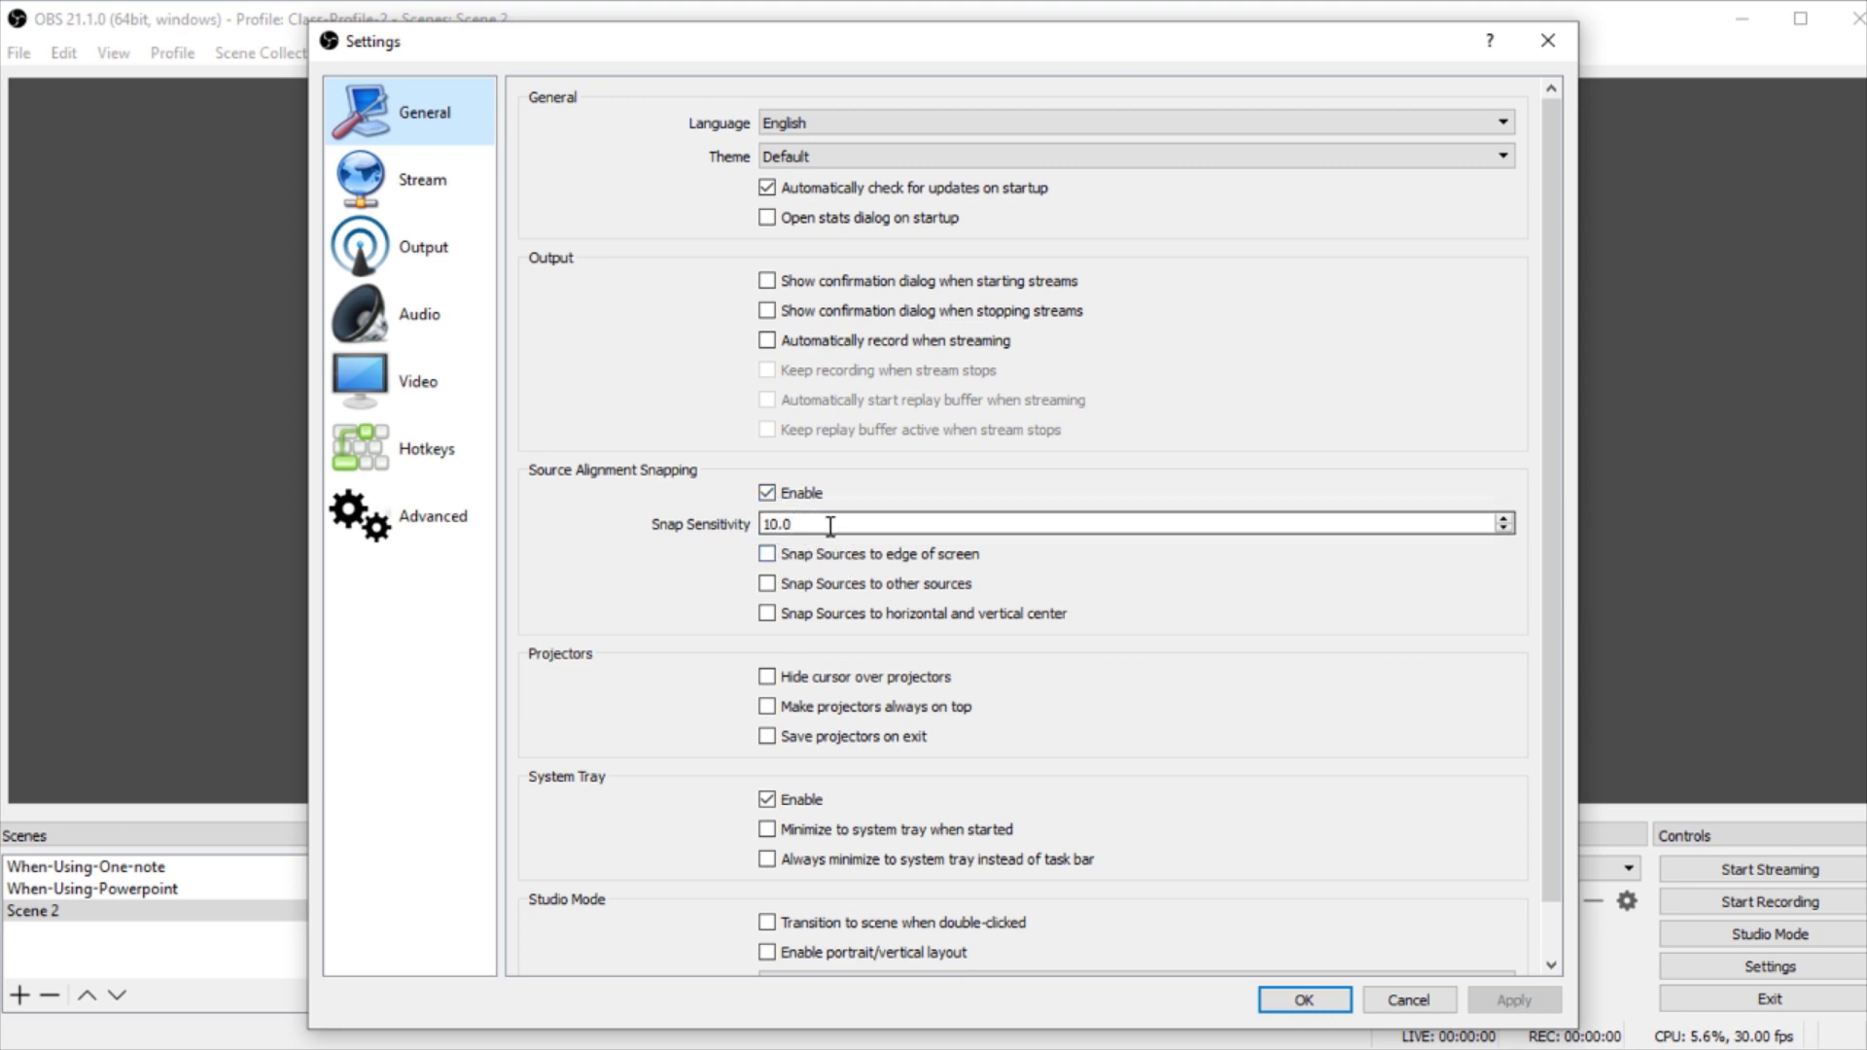
scroll(1191, 693, "down", 1)
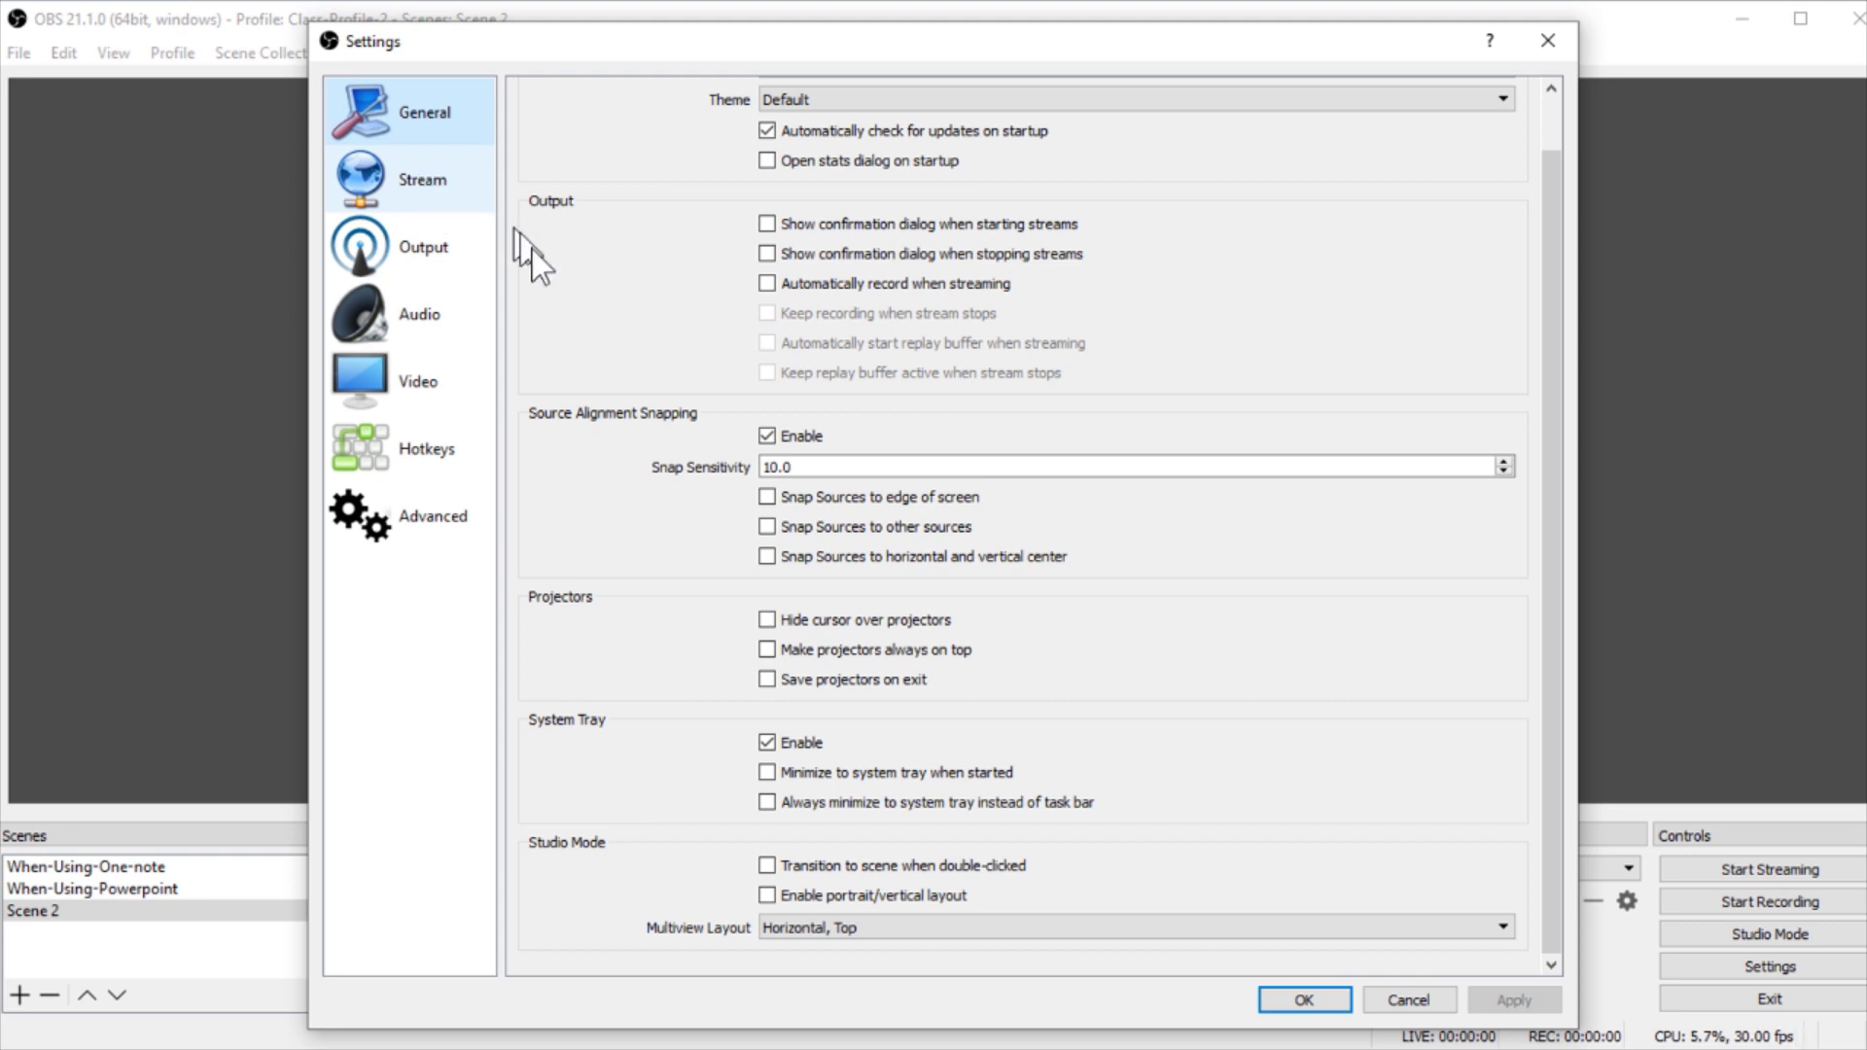
Step: On the Output page, set Output Mode to Simple
left_click(420, 250)
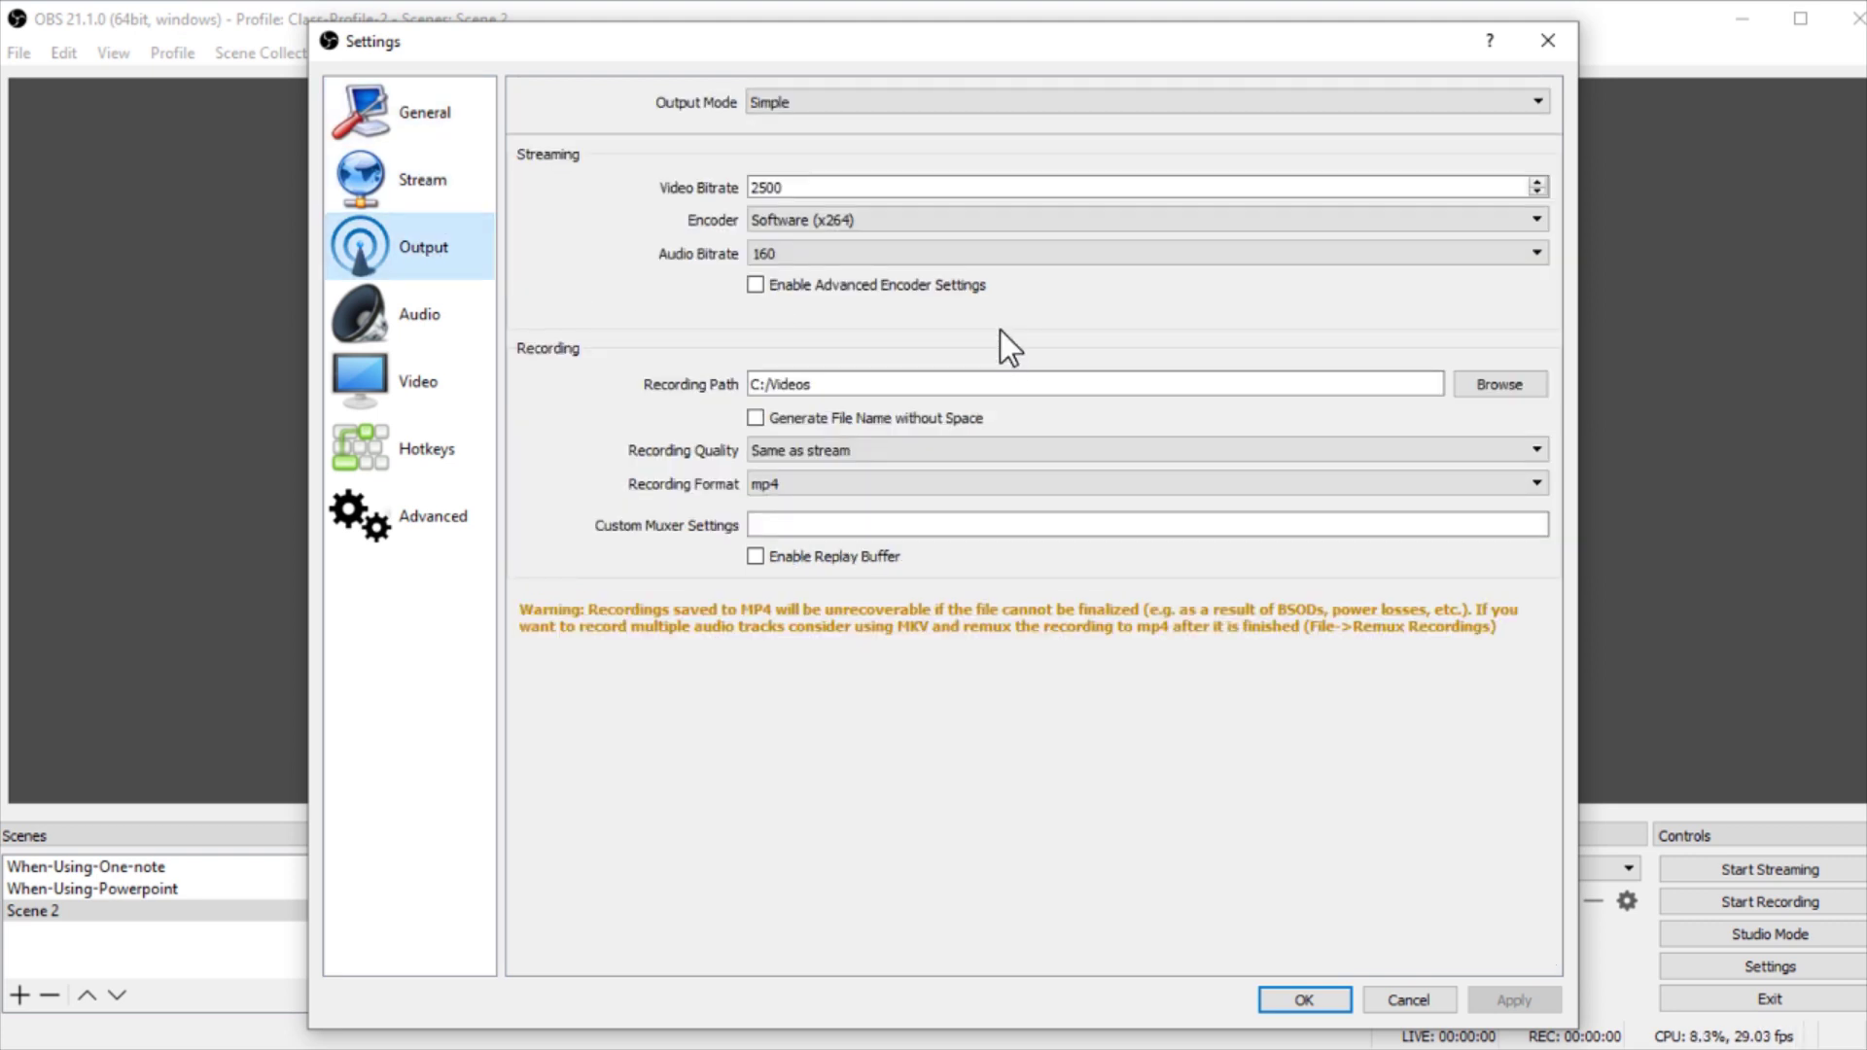
left_click(824, 105)
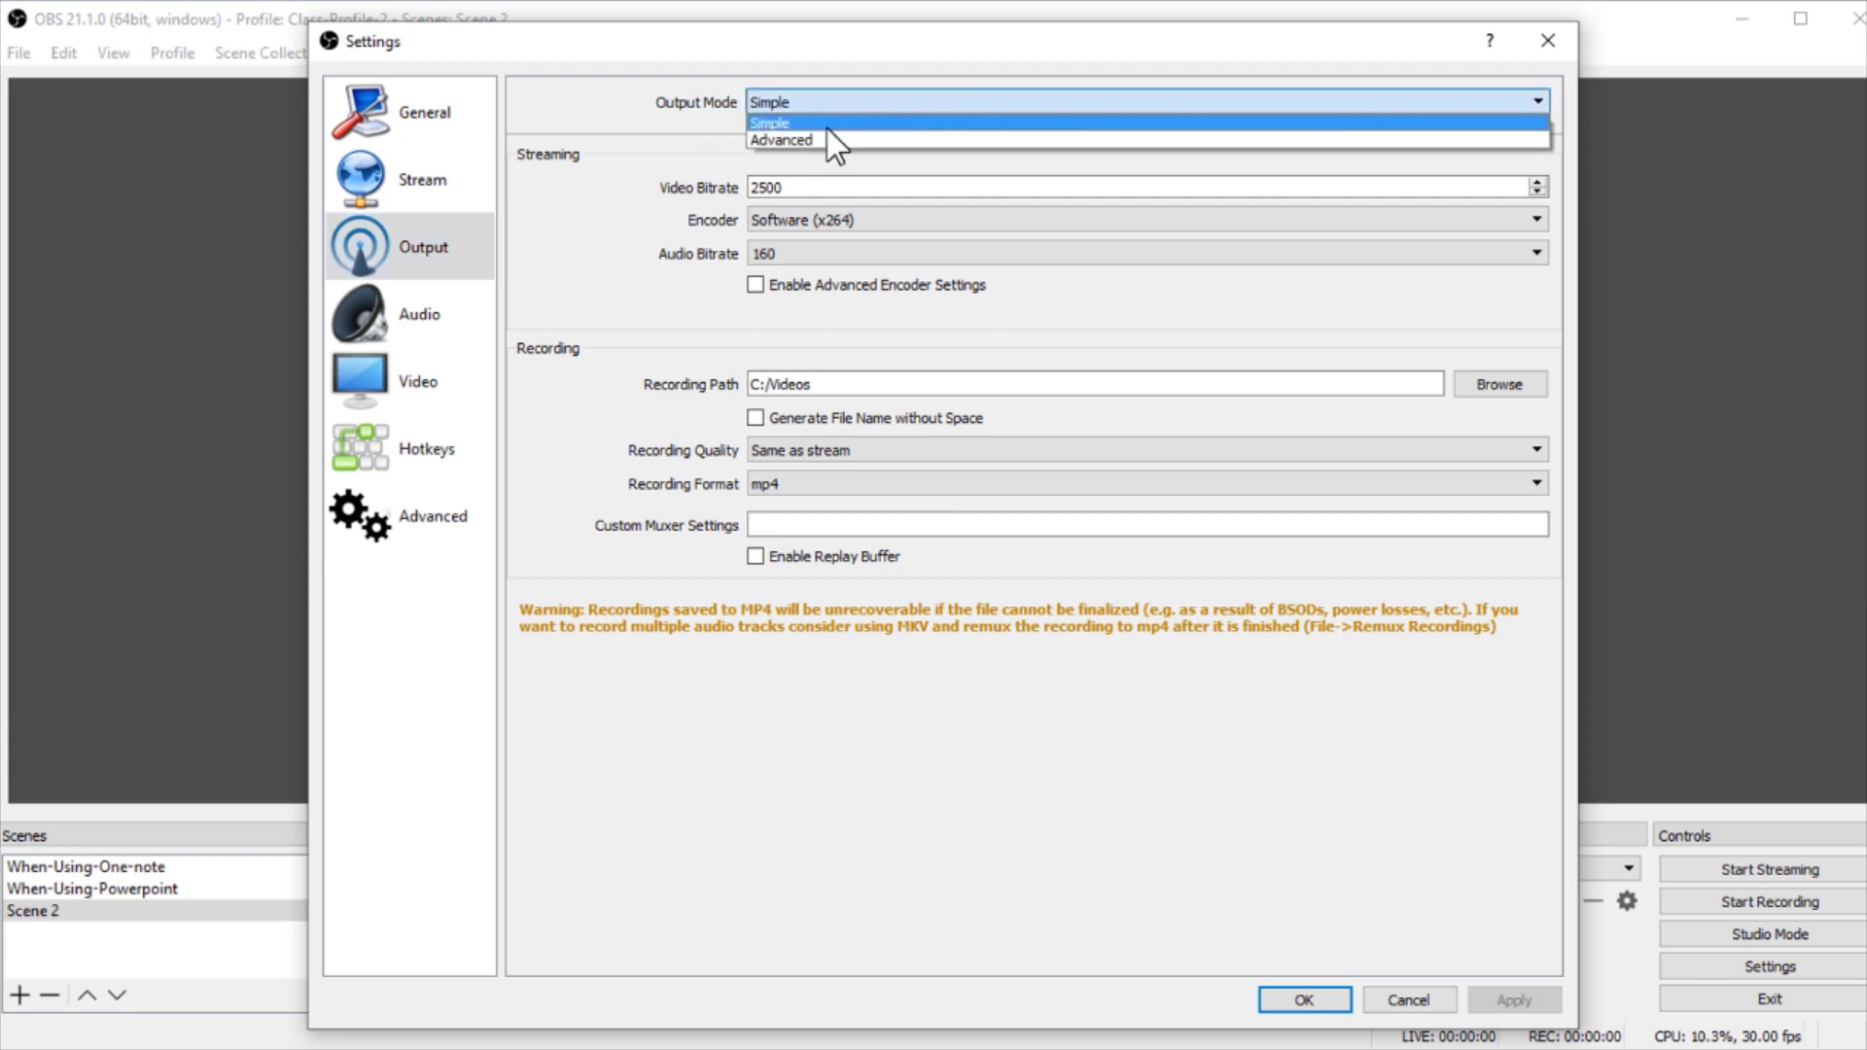
left_click(823, 137)
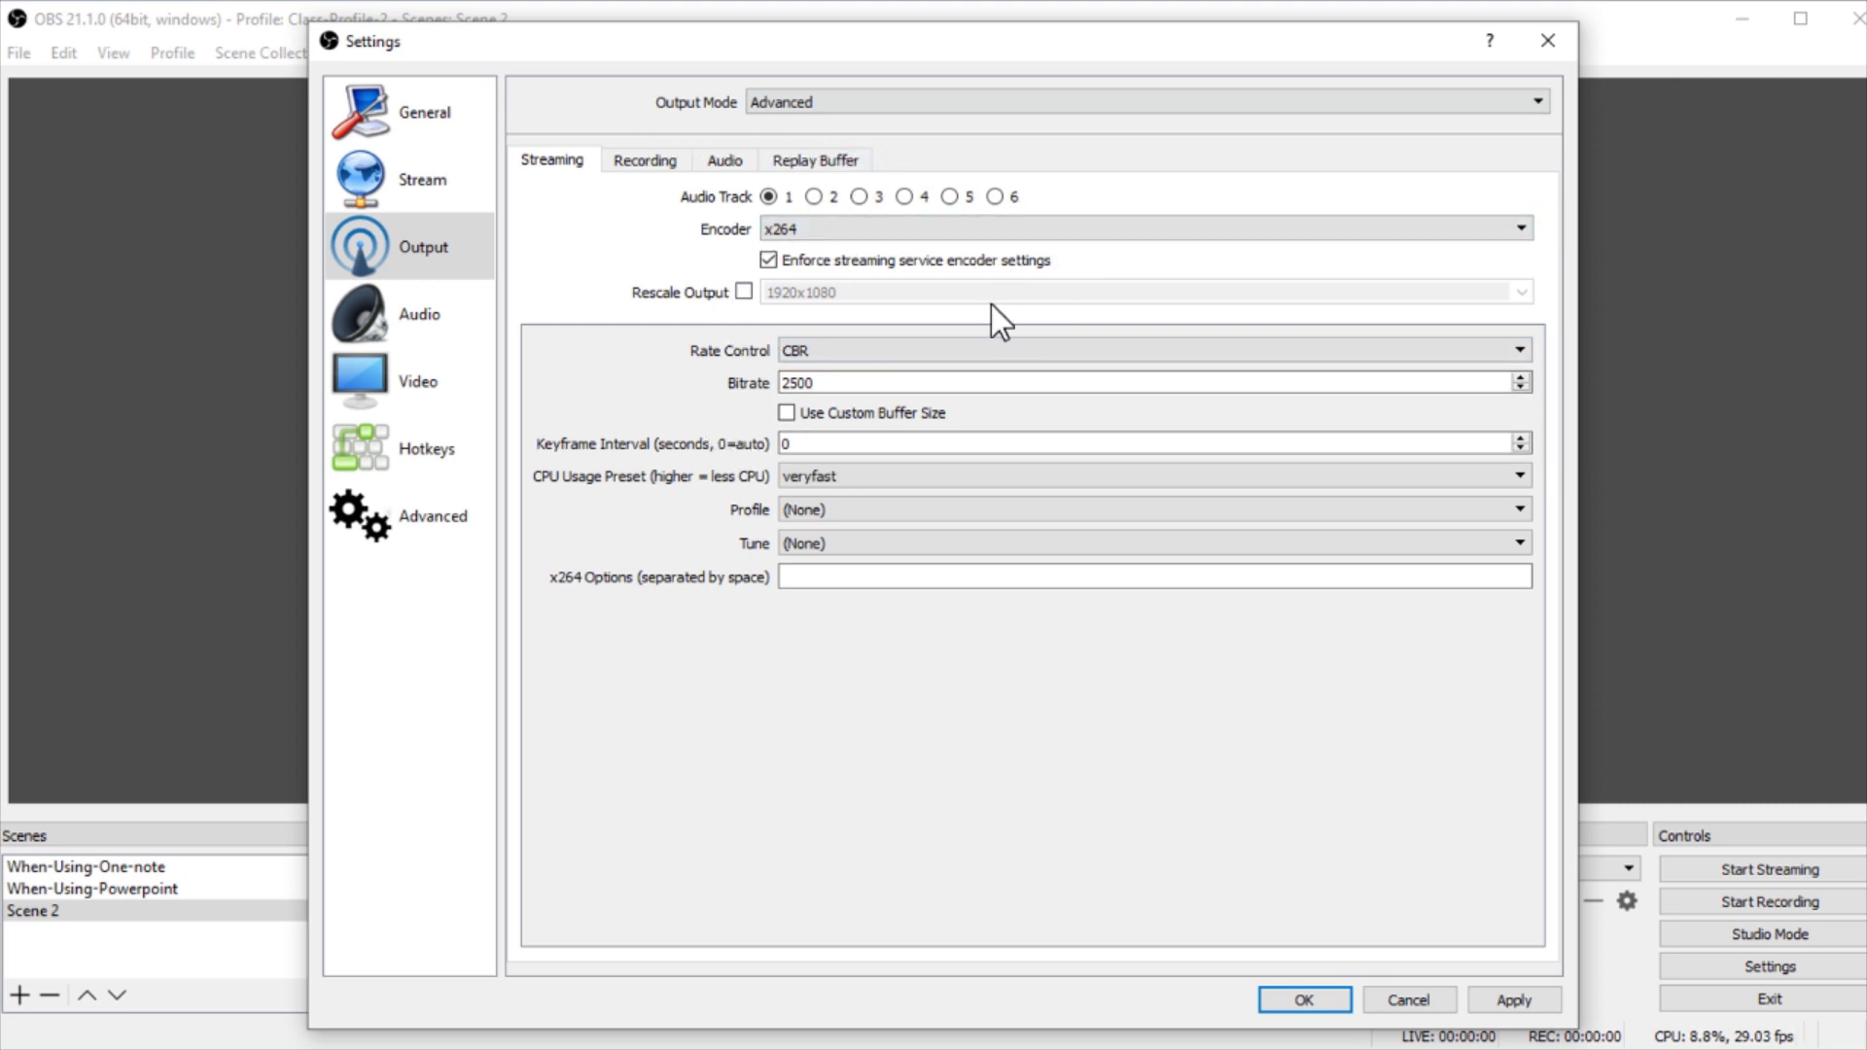
left_click(835, 101)
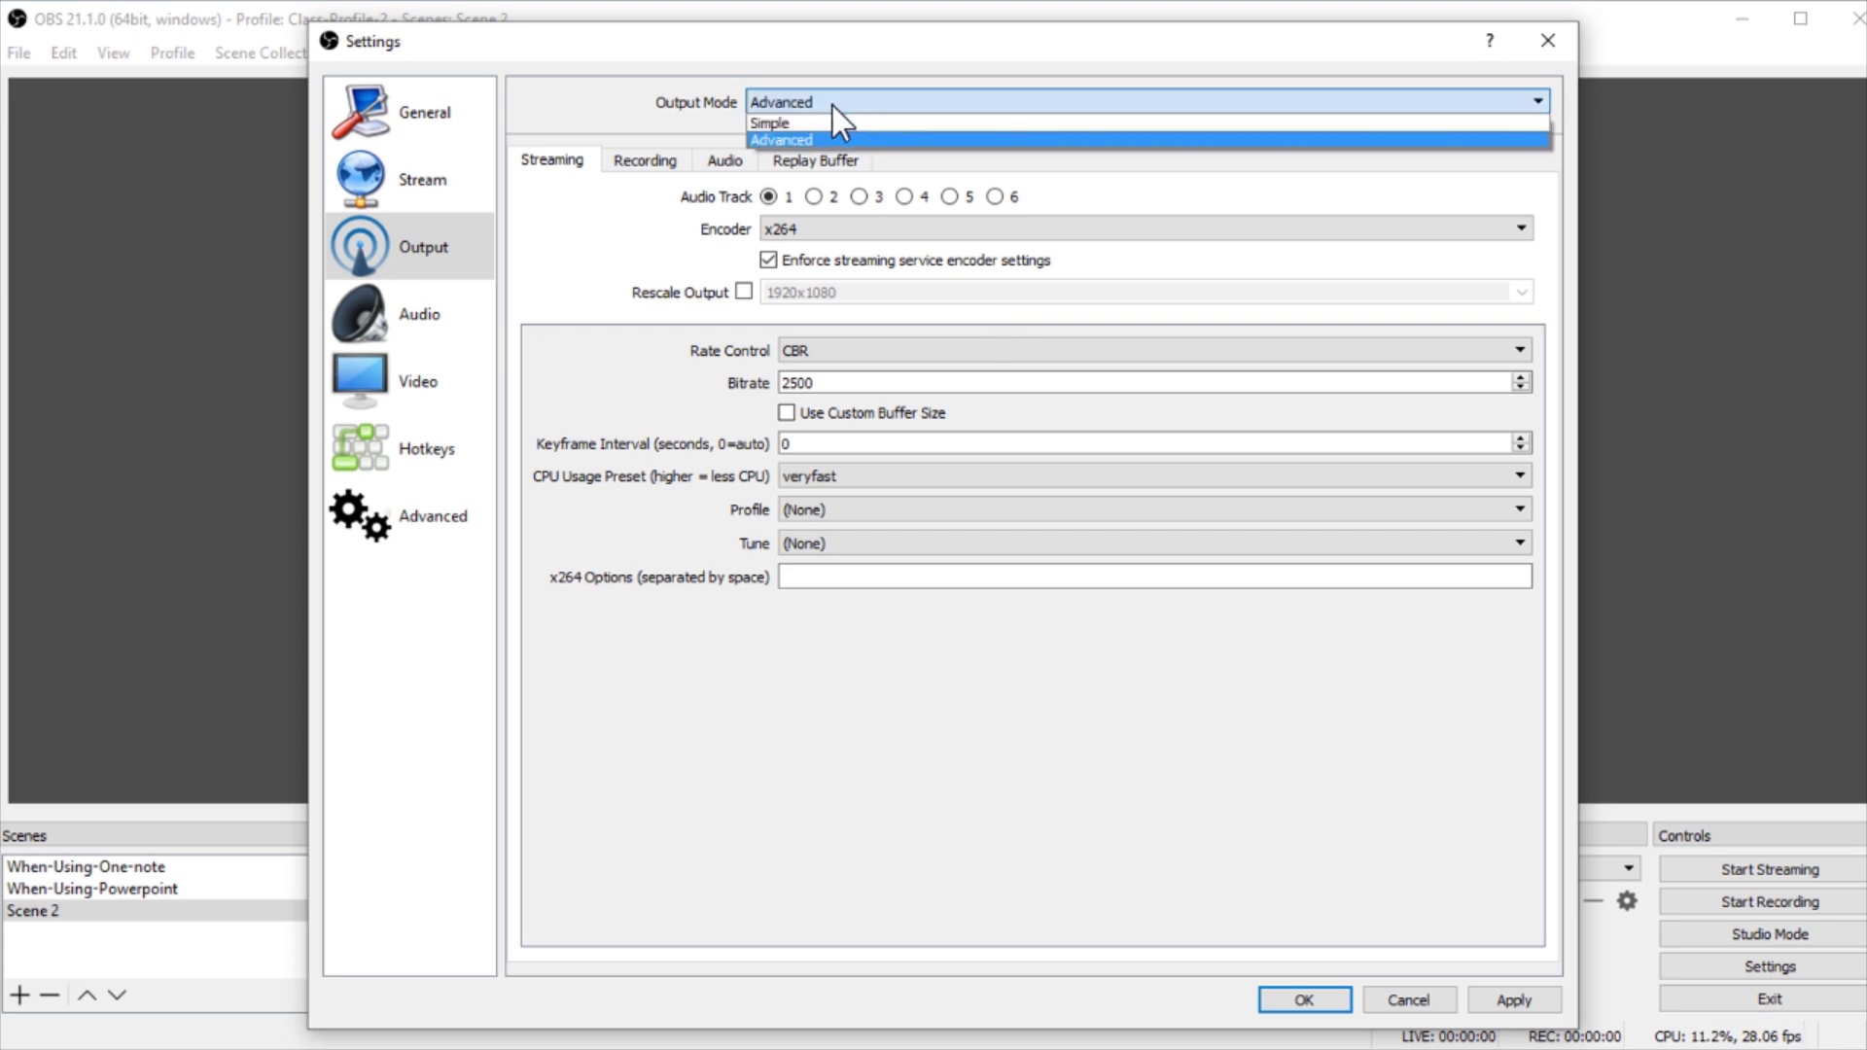
left_click(809, 123)
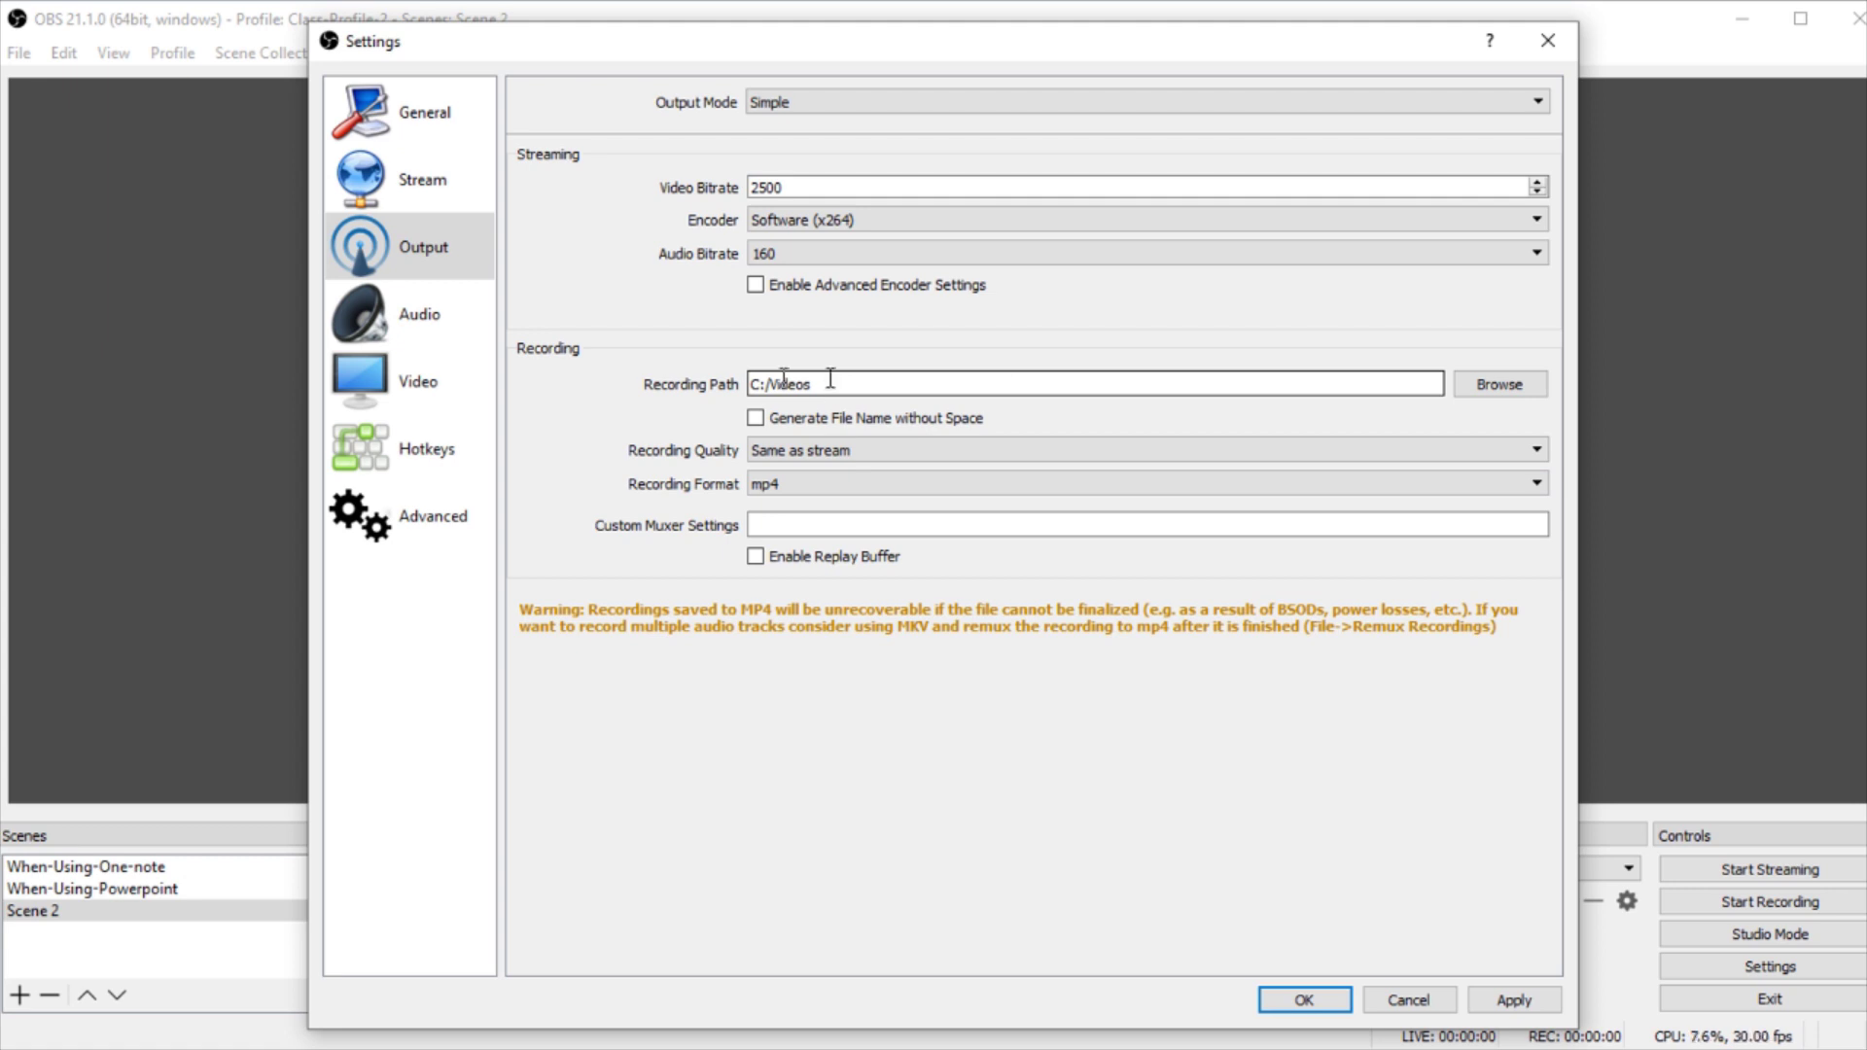
Step: Keep C:/Videos as the recording path and mp4 as the format, then view Audio settings
left_click(1503, 391)
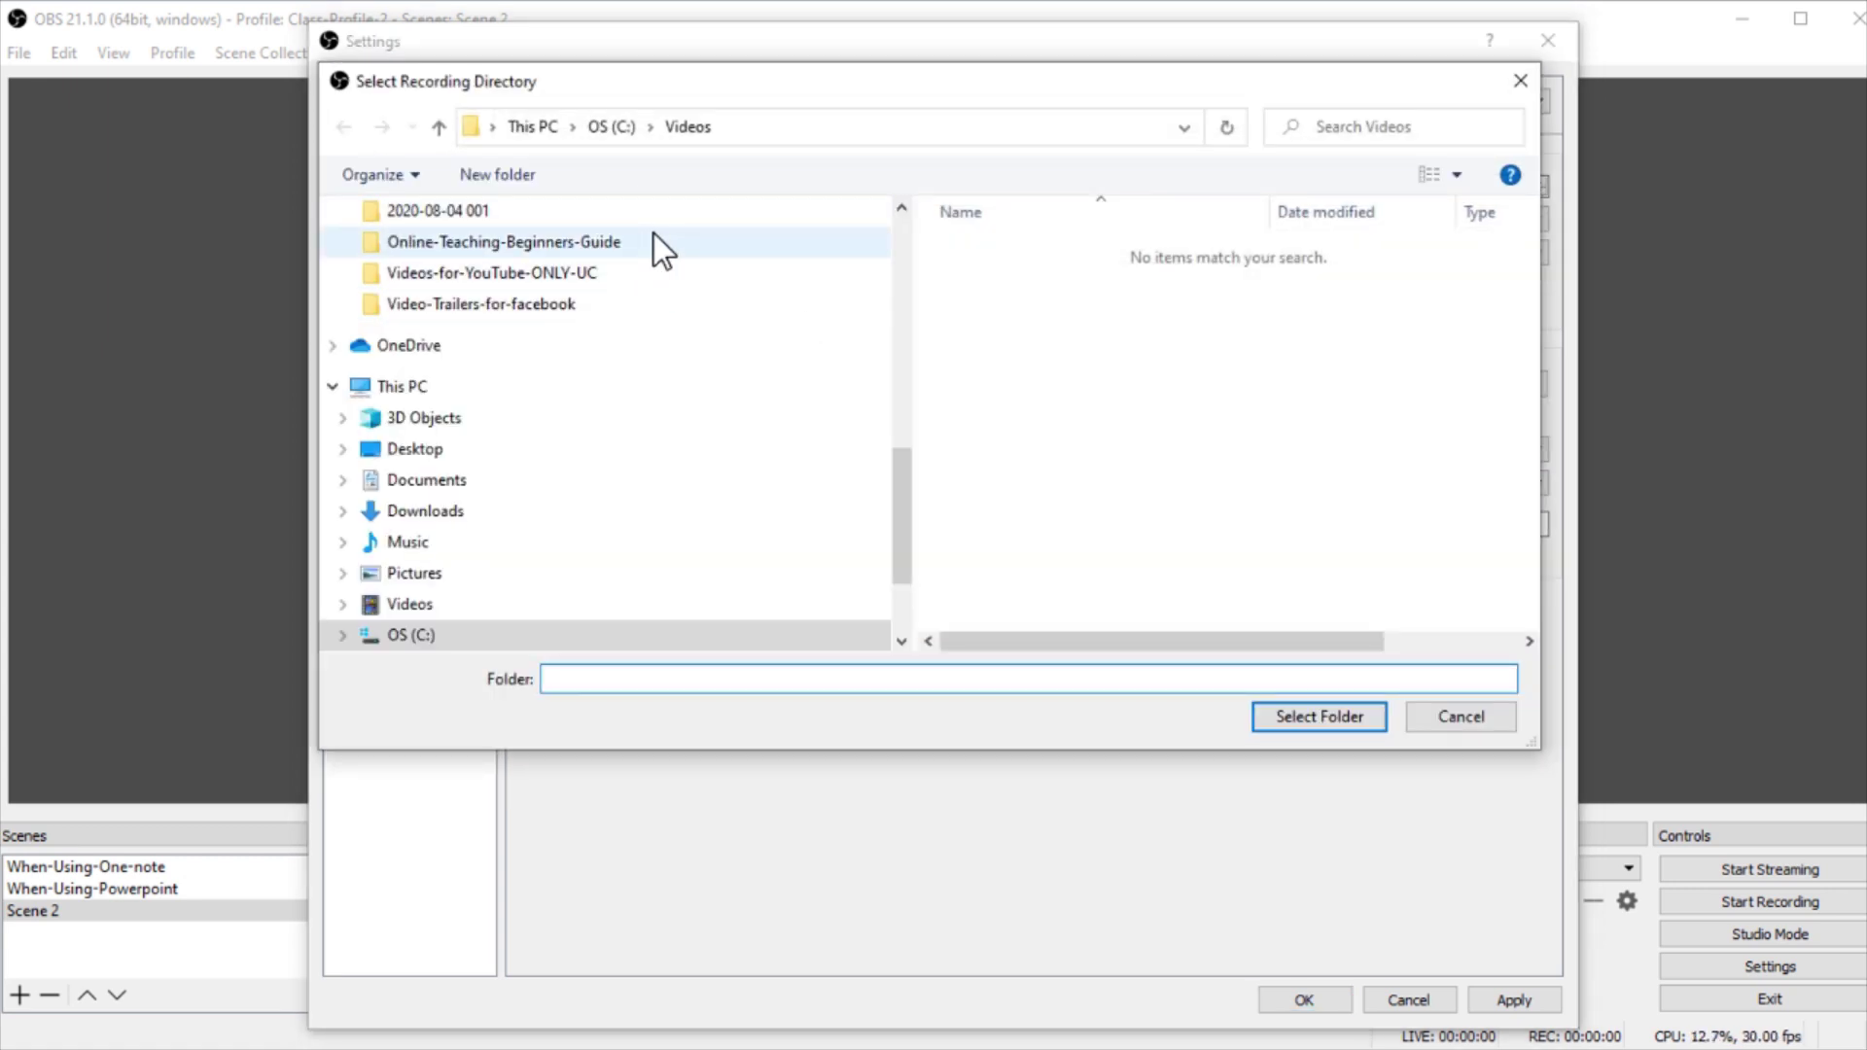
left_click(1520, 80)
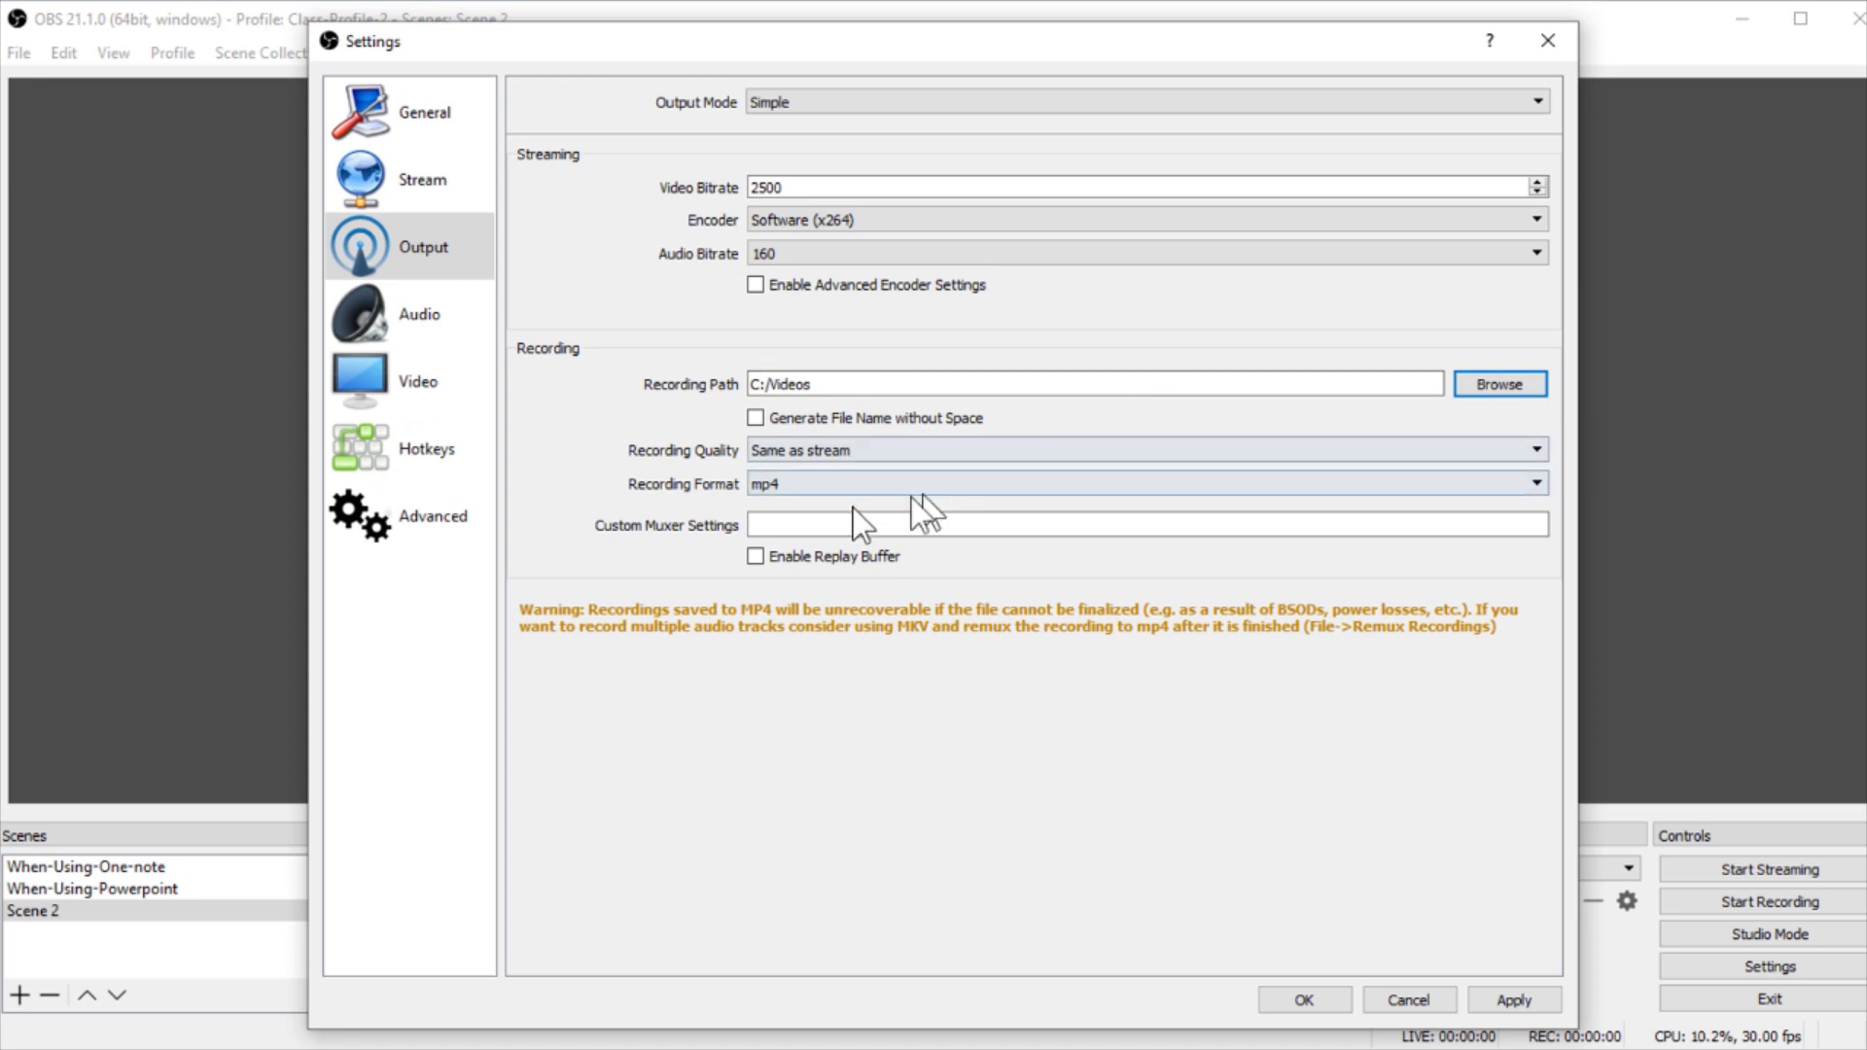
left_click(807, 484)
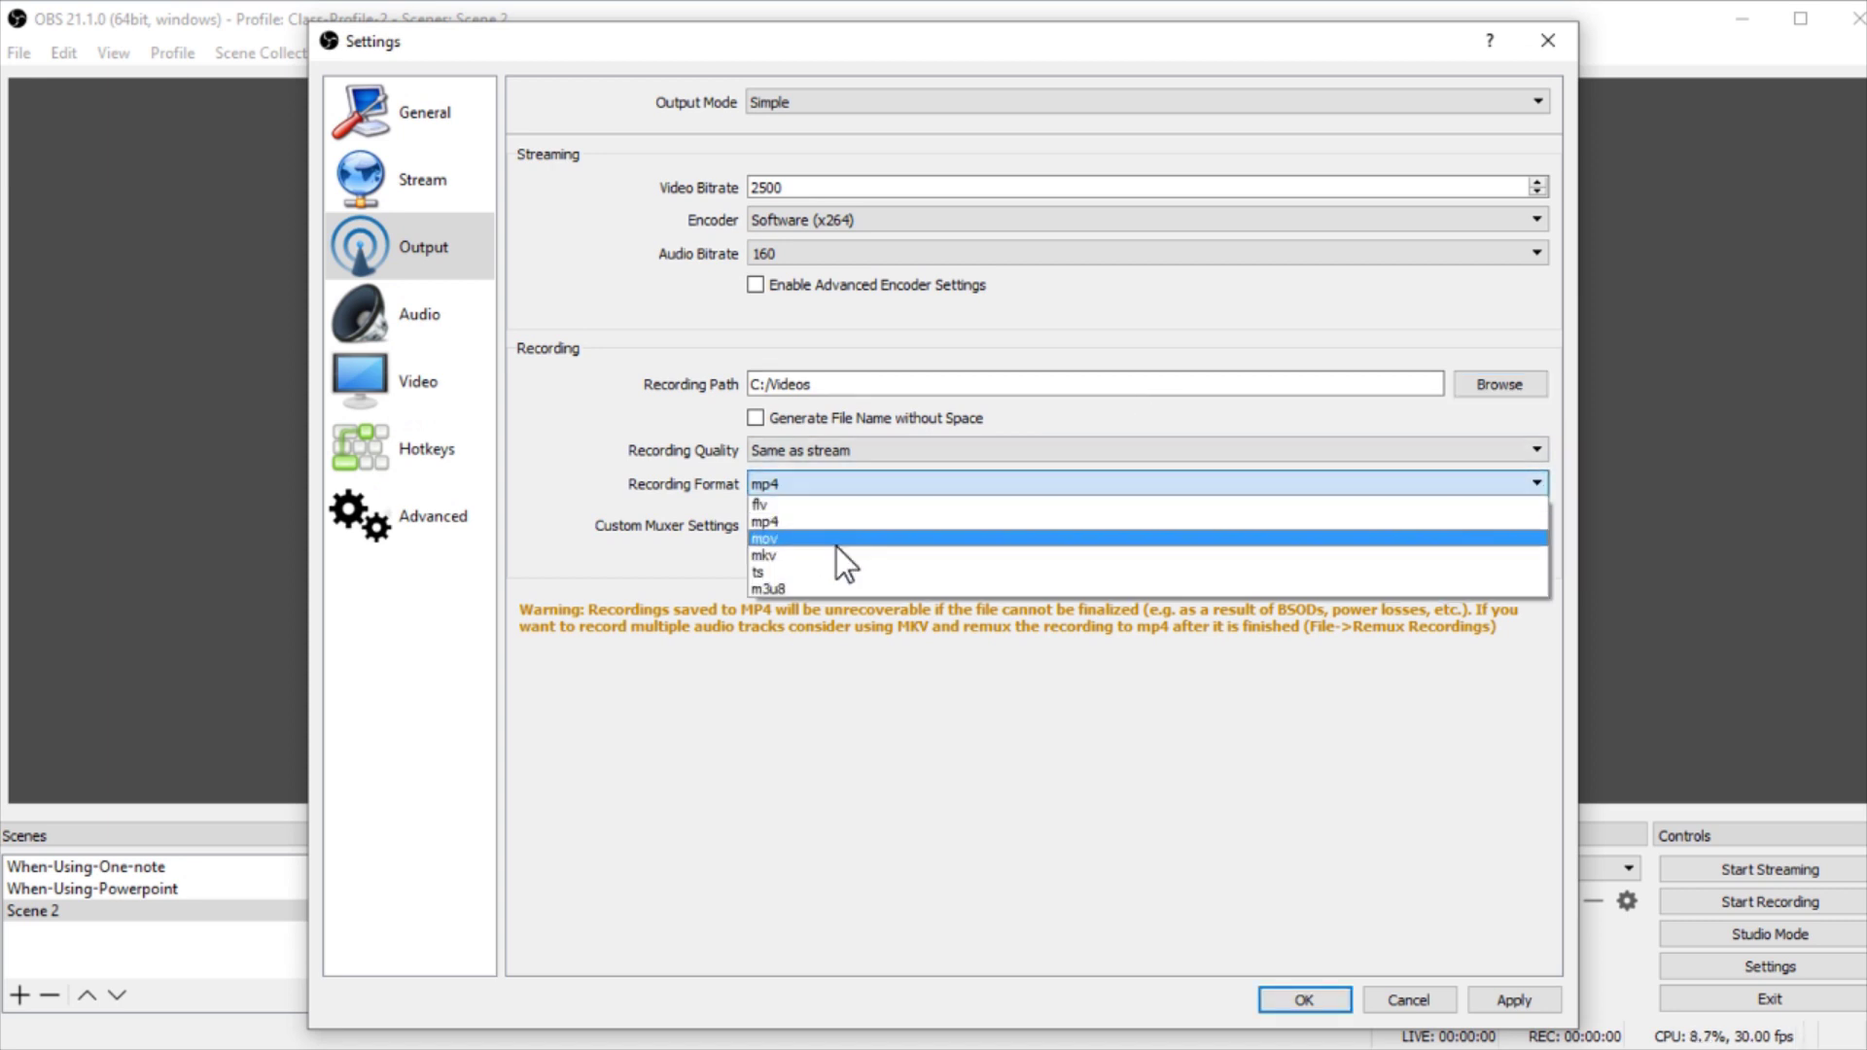
left_click(791, 521)
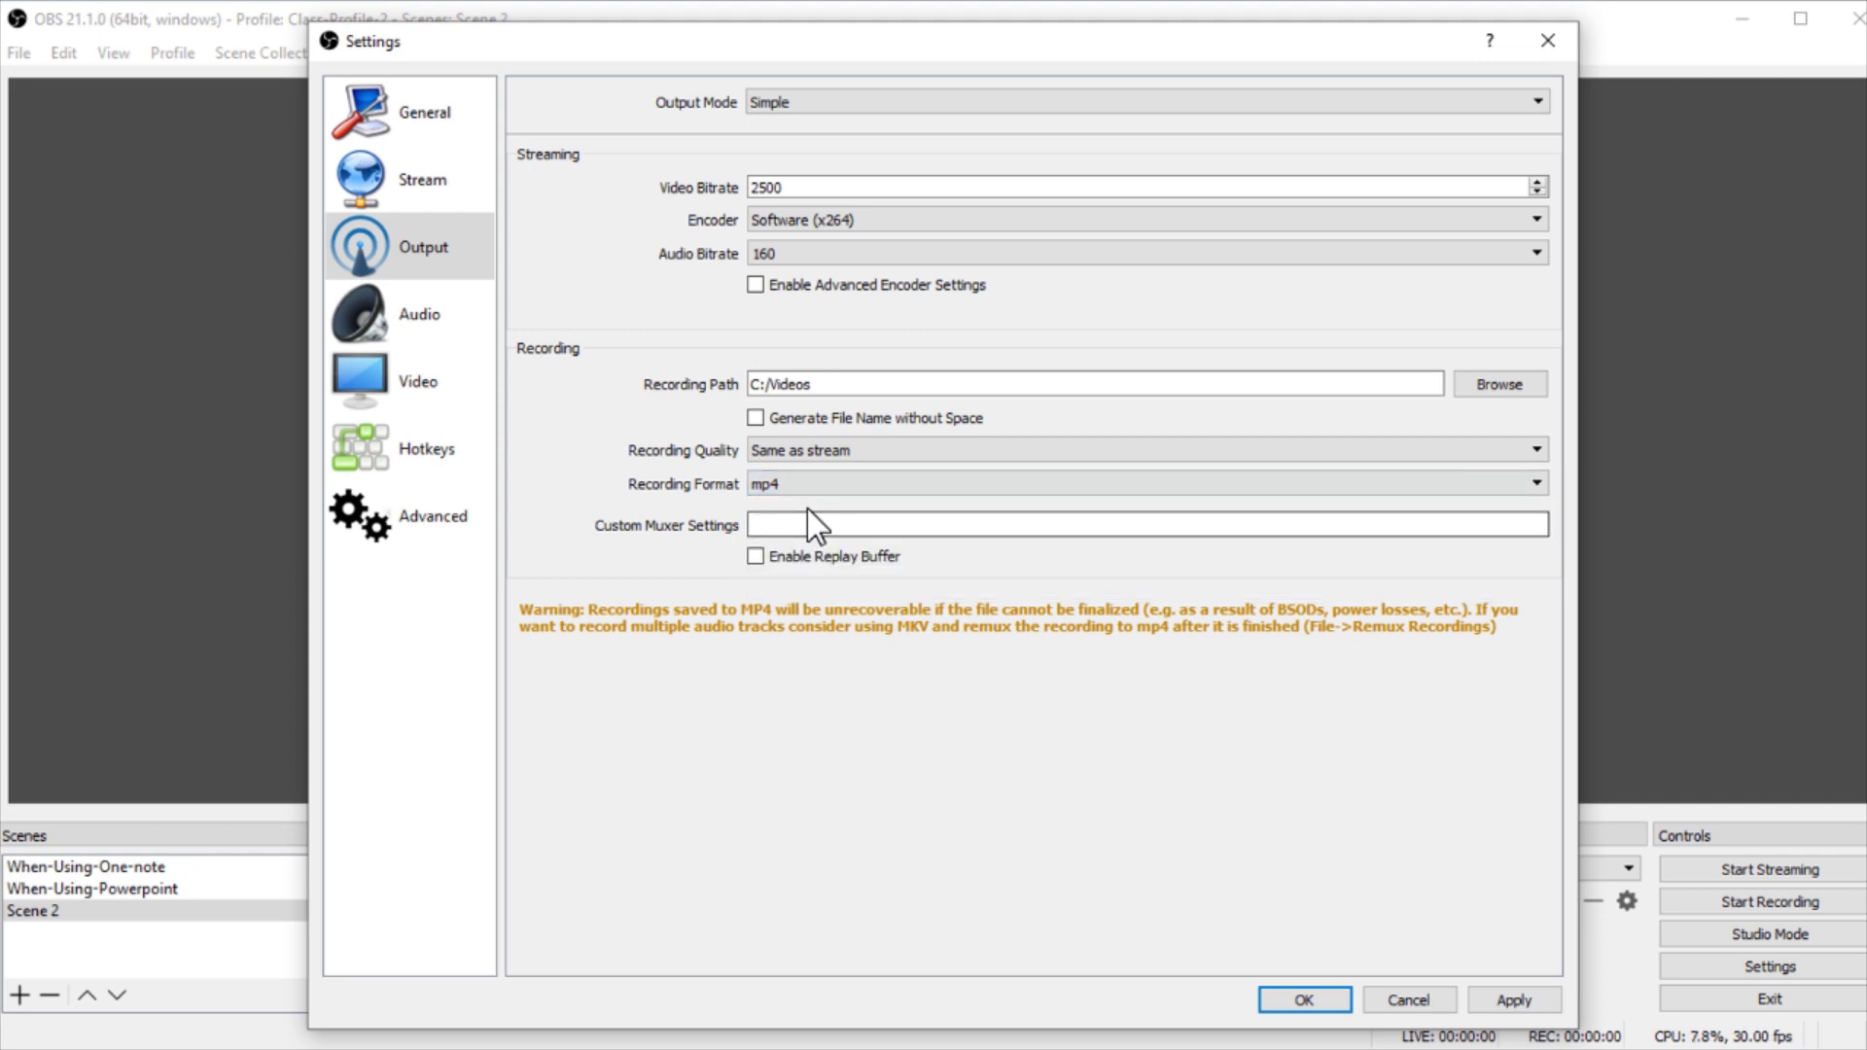
left_click(428, 321)
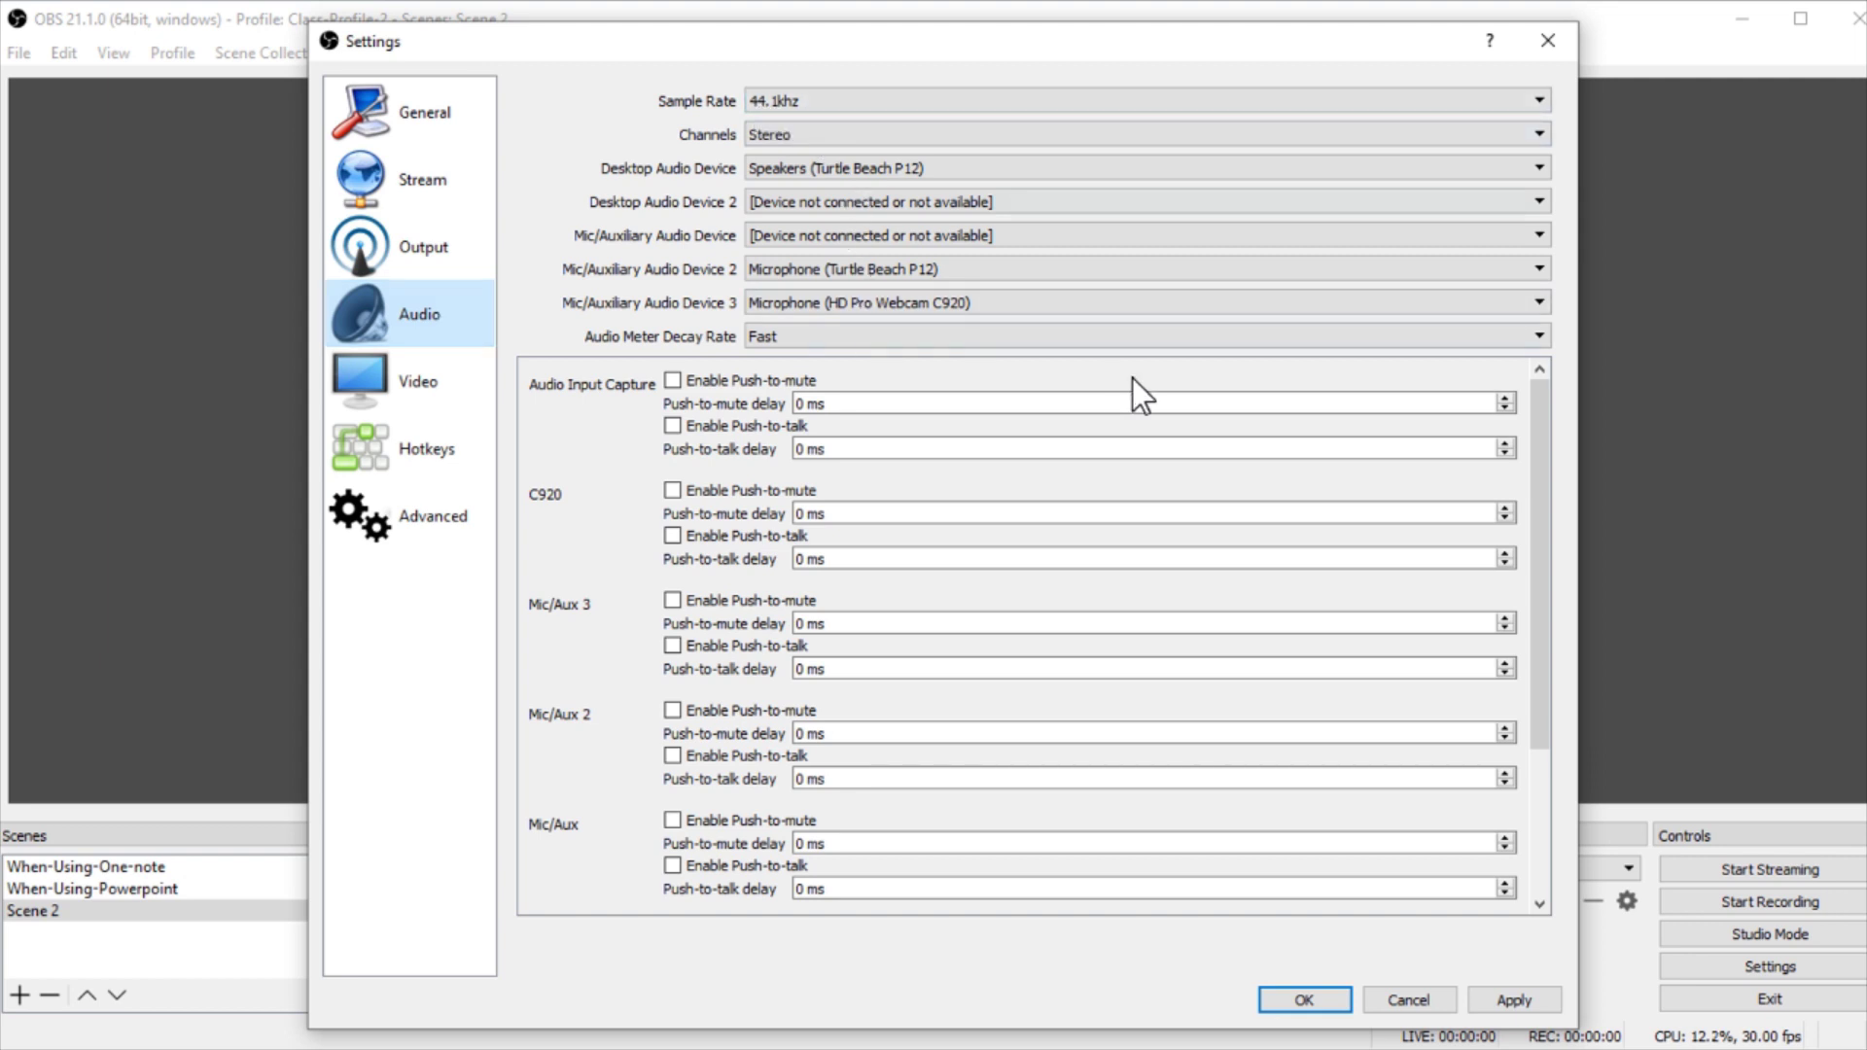
Step: Show the Video page: 1920x1080 canvas, 1280x720 output, 30 FPS
left_click(420, 381)
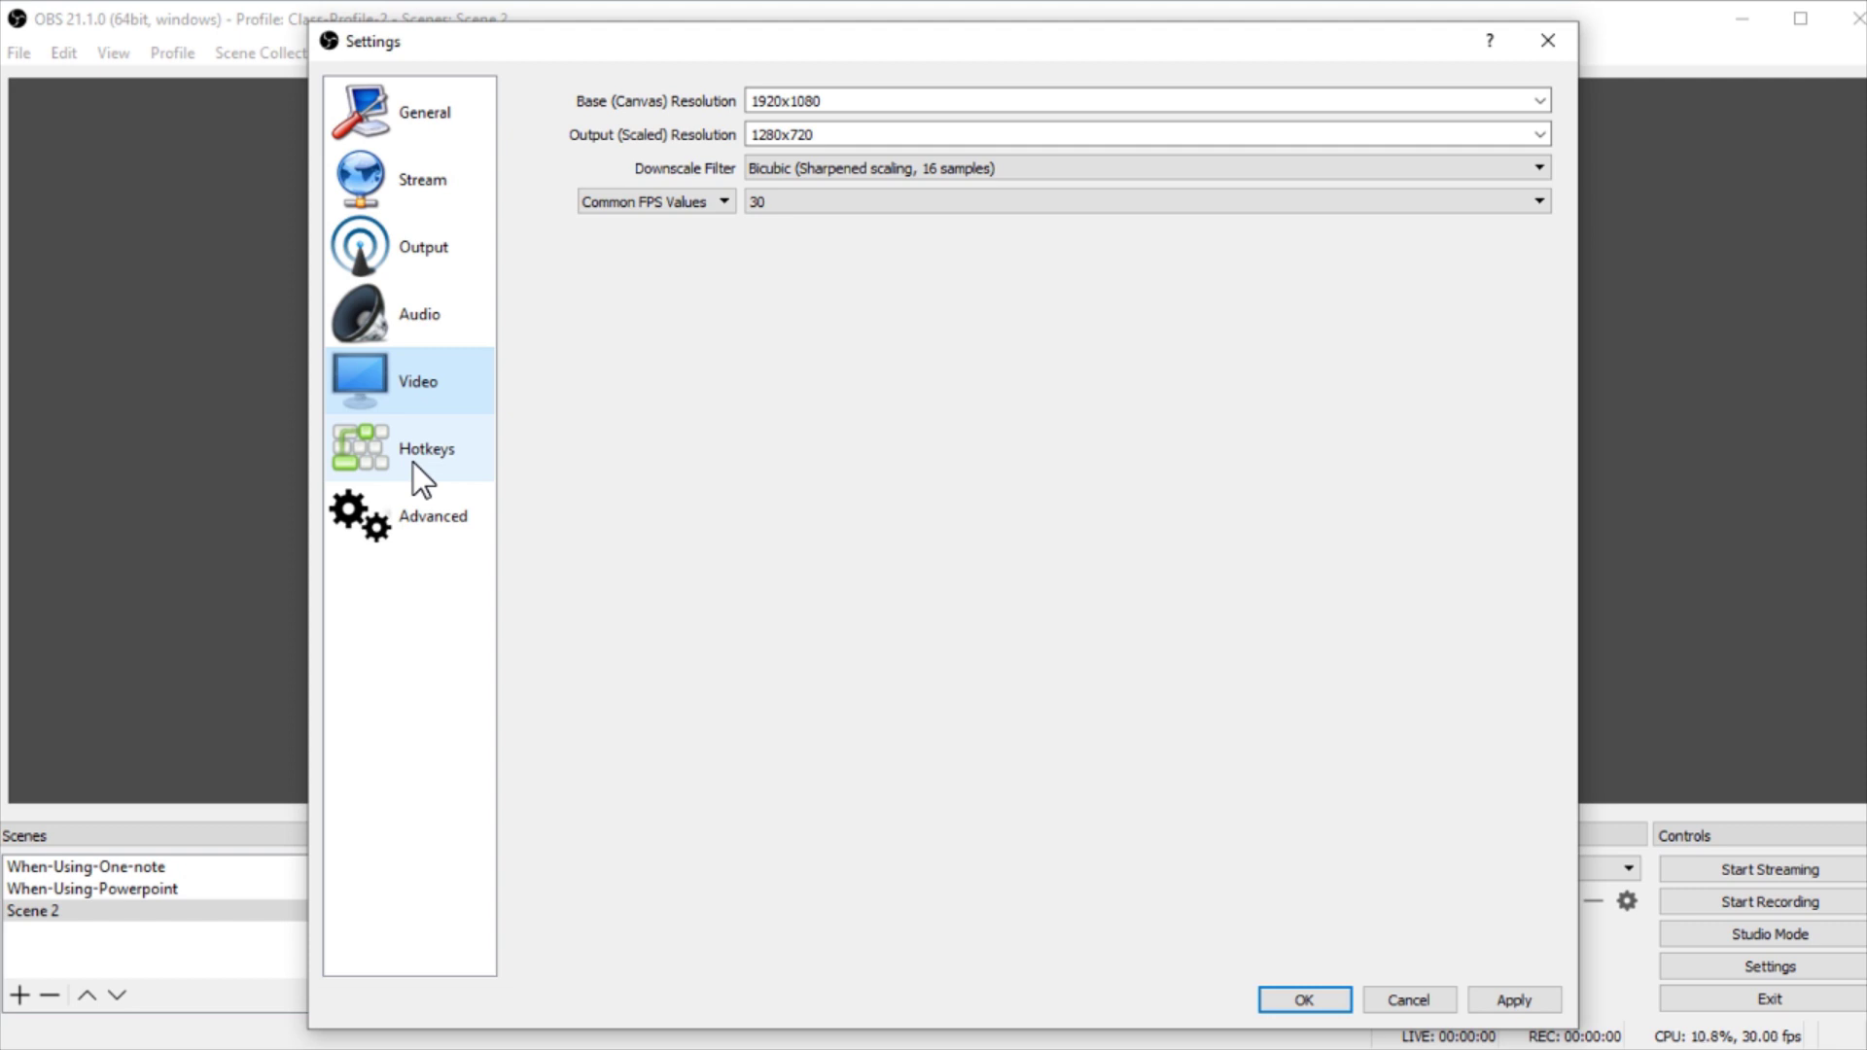
Step: Open the Advanced page to check the %CCYY-%MM-%DD %hh-%mm-%ss recording filename format
left_click(422, 518)
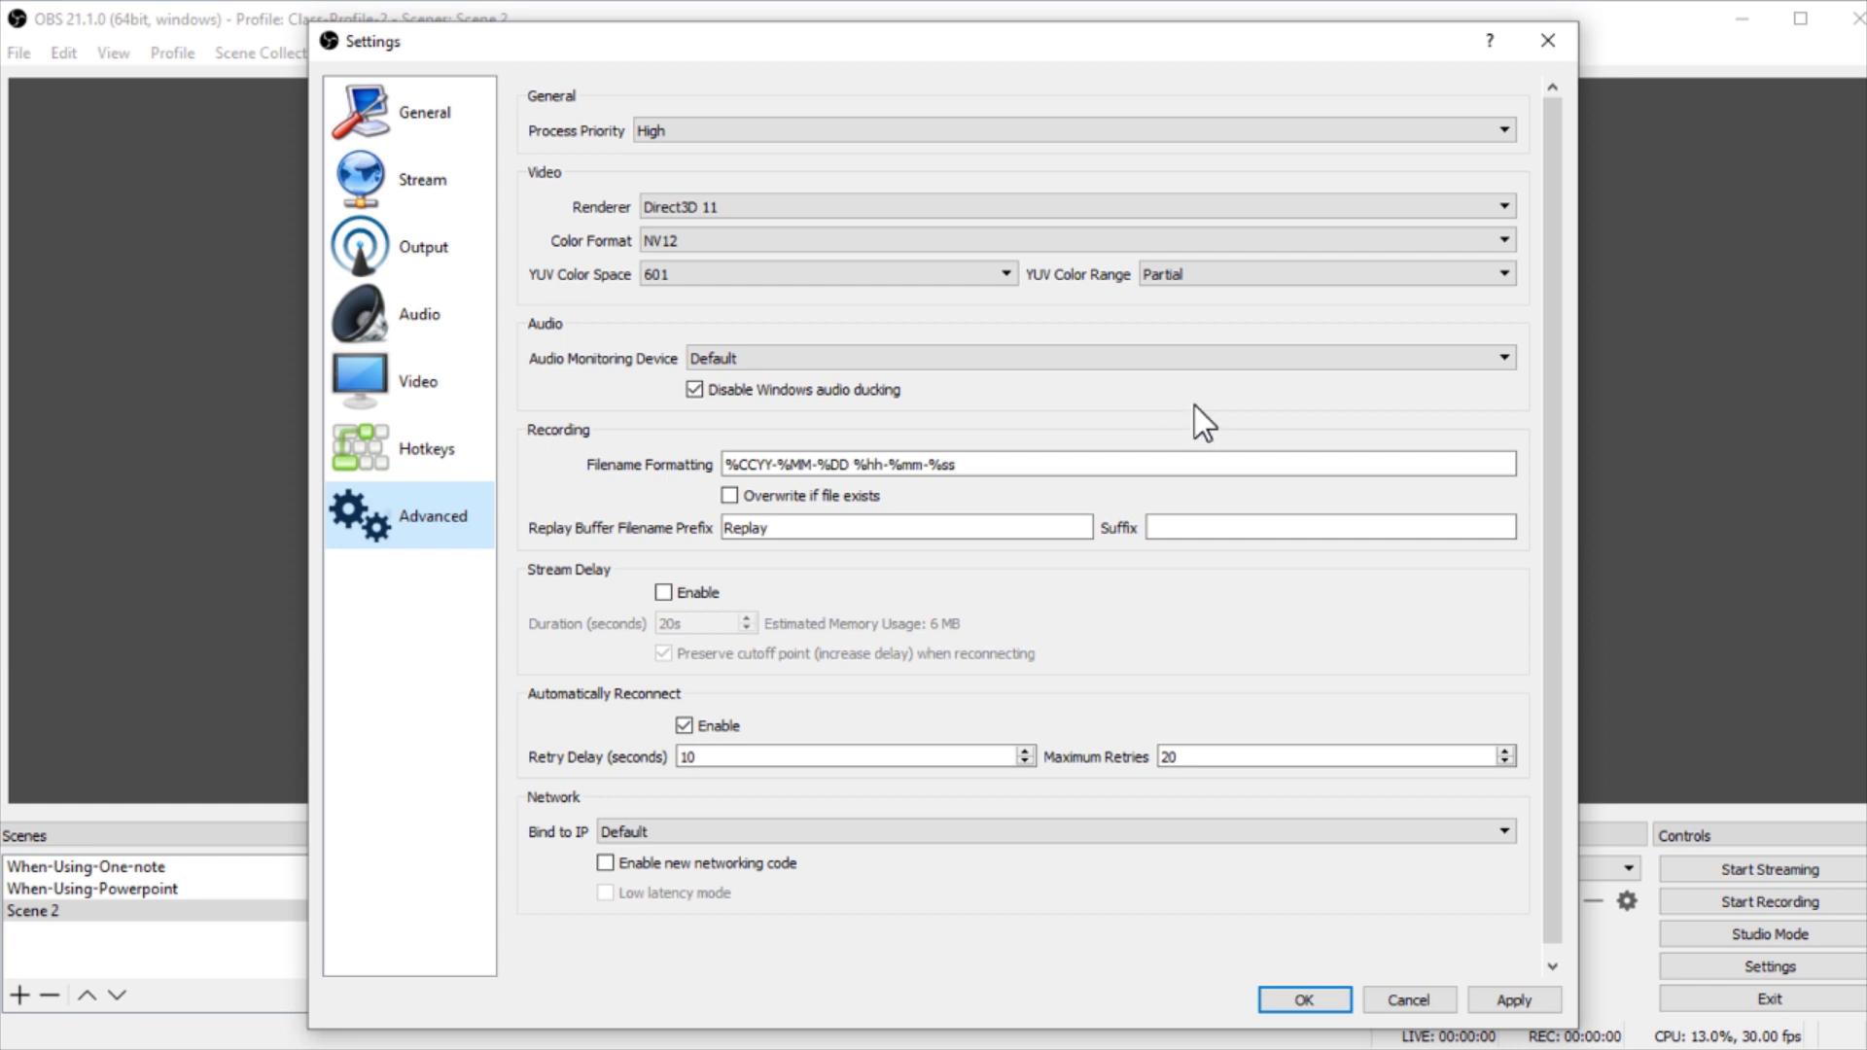
left_click(1096, 464)
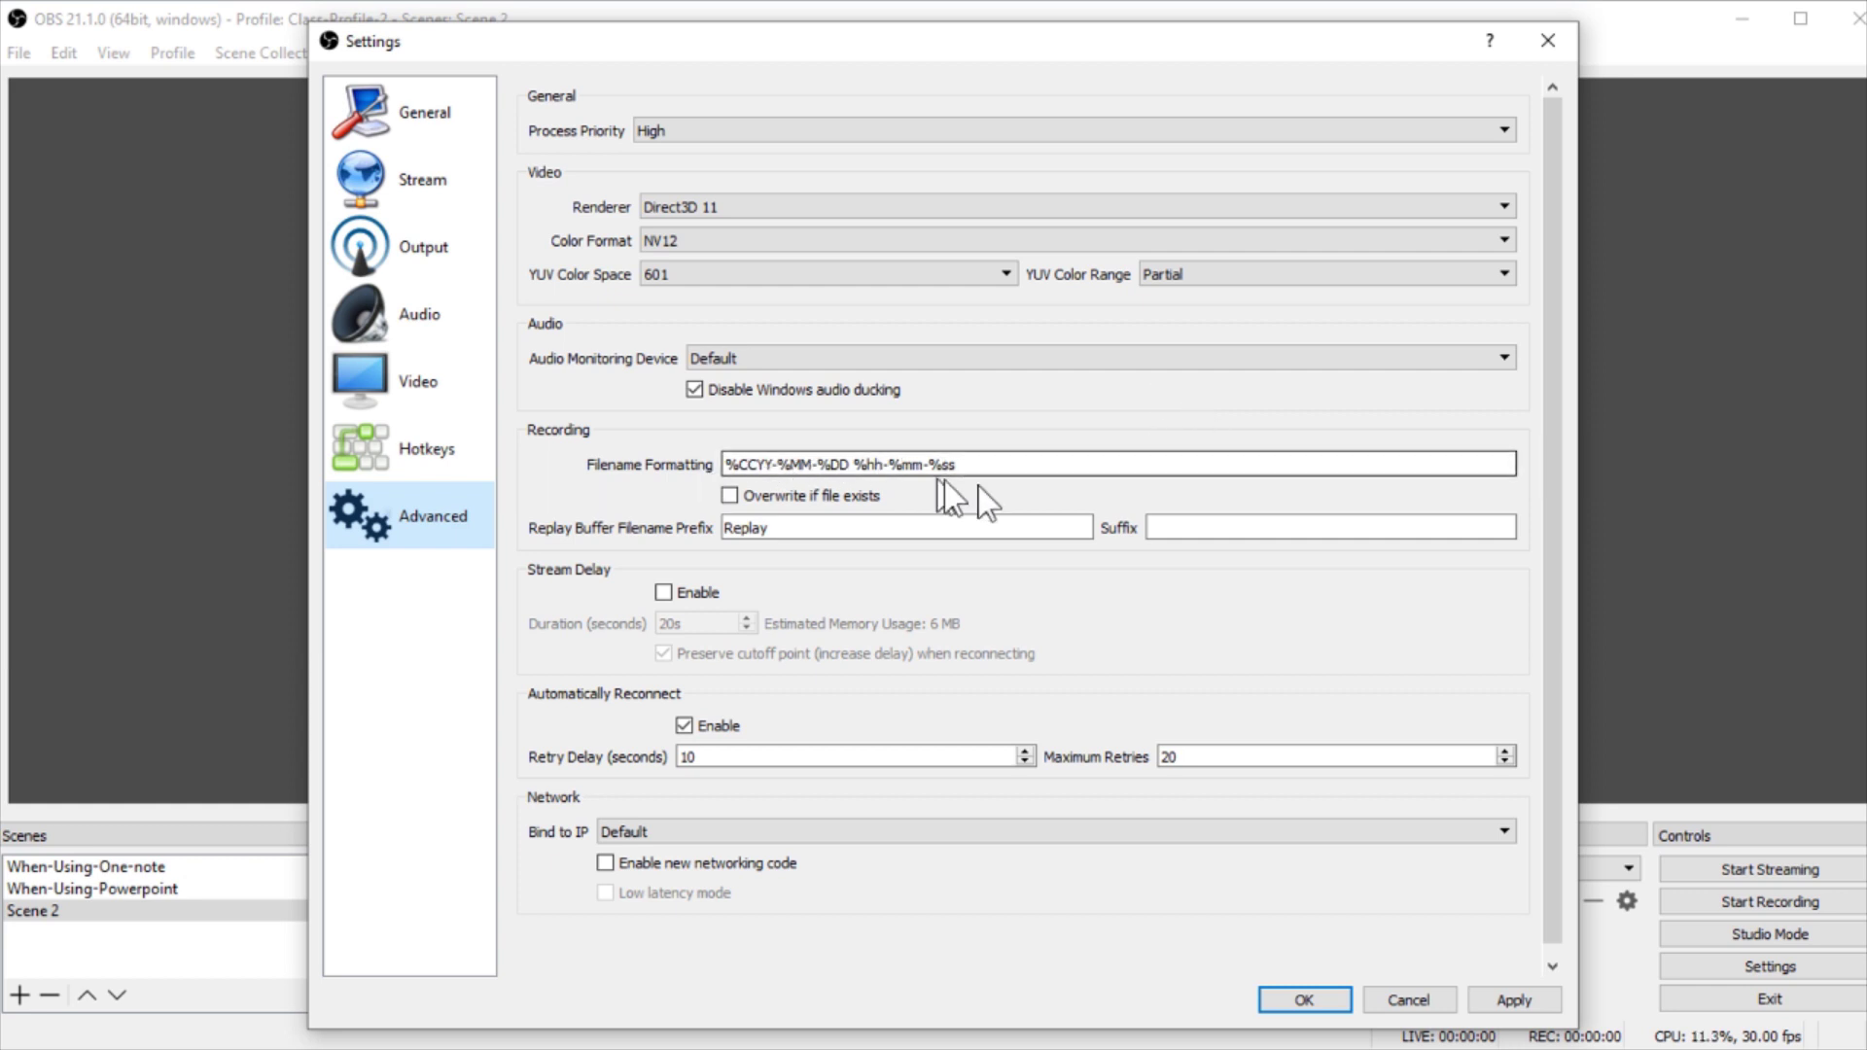
mouse_move(980, 466)
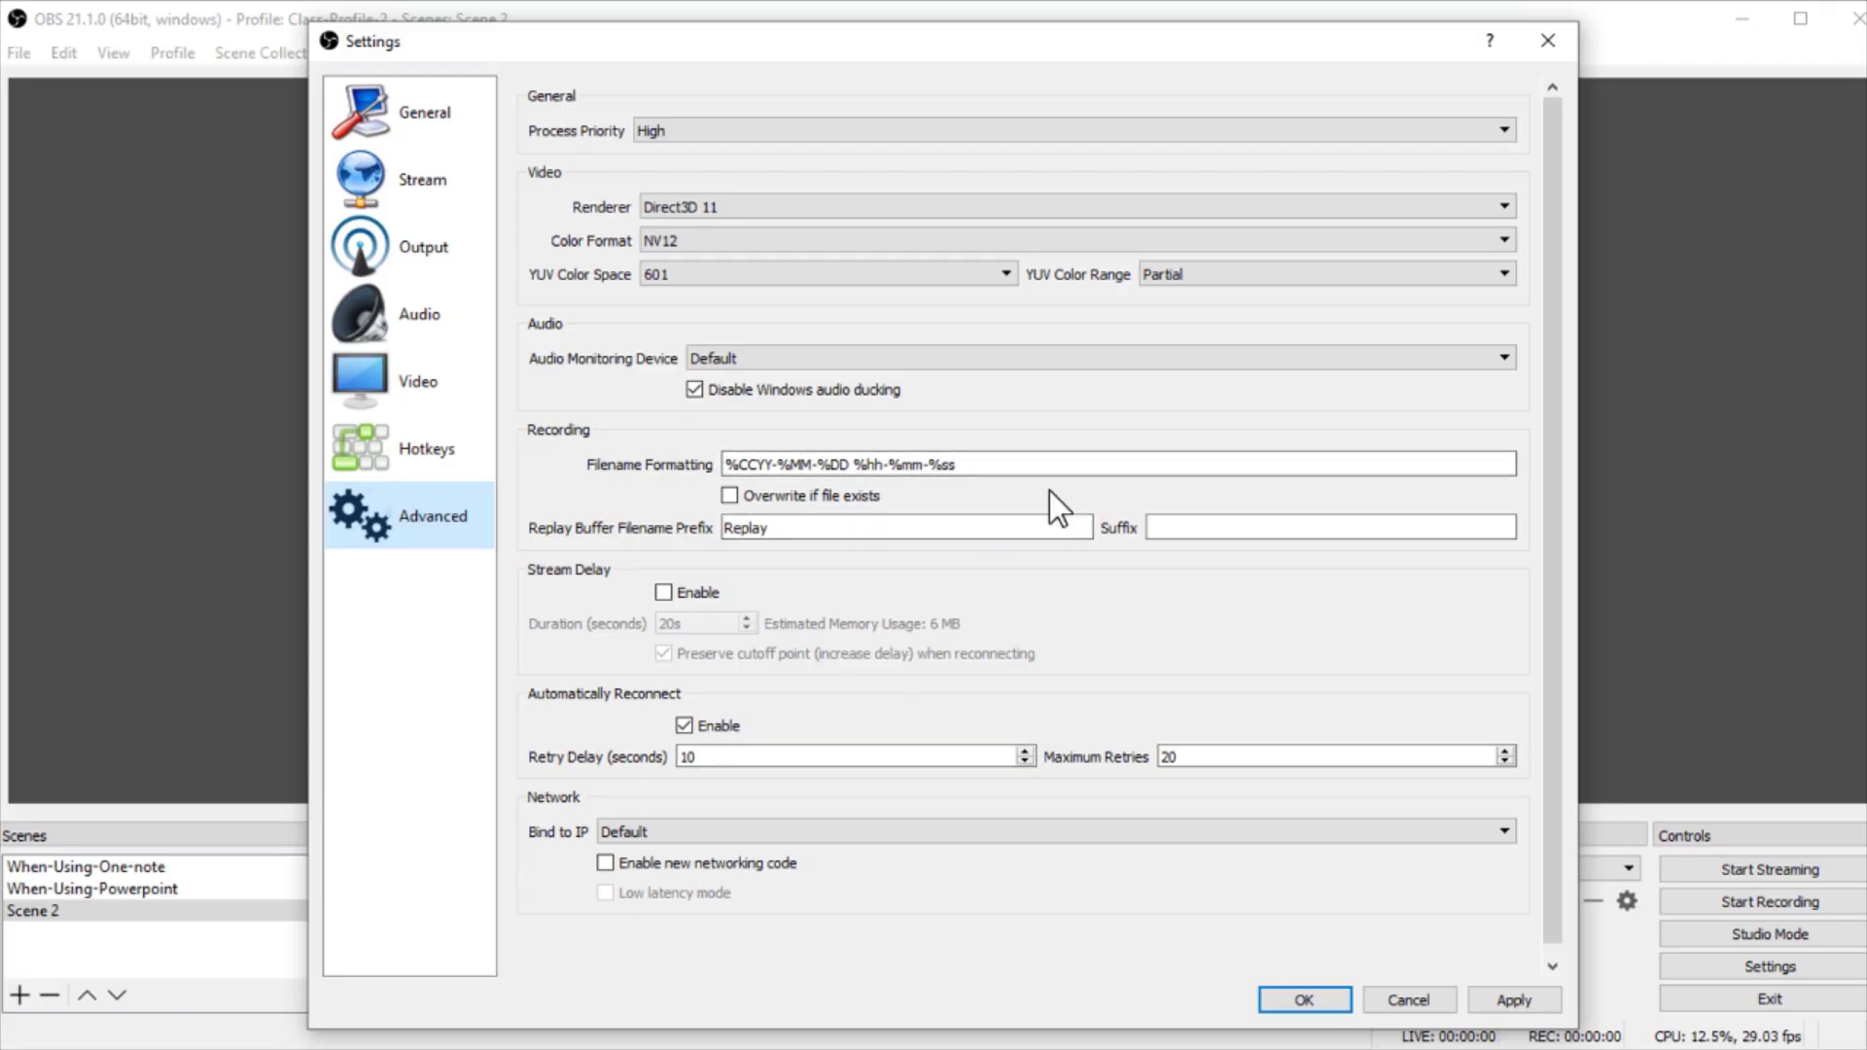
Step: Save and close Settings, then add an empty scene named Test
left_click(1300, 994)
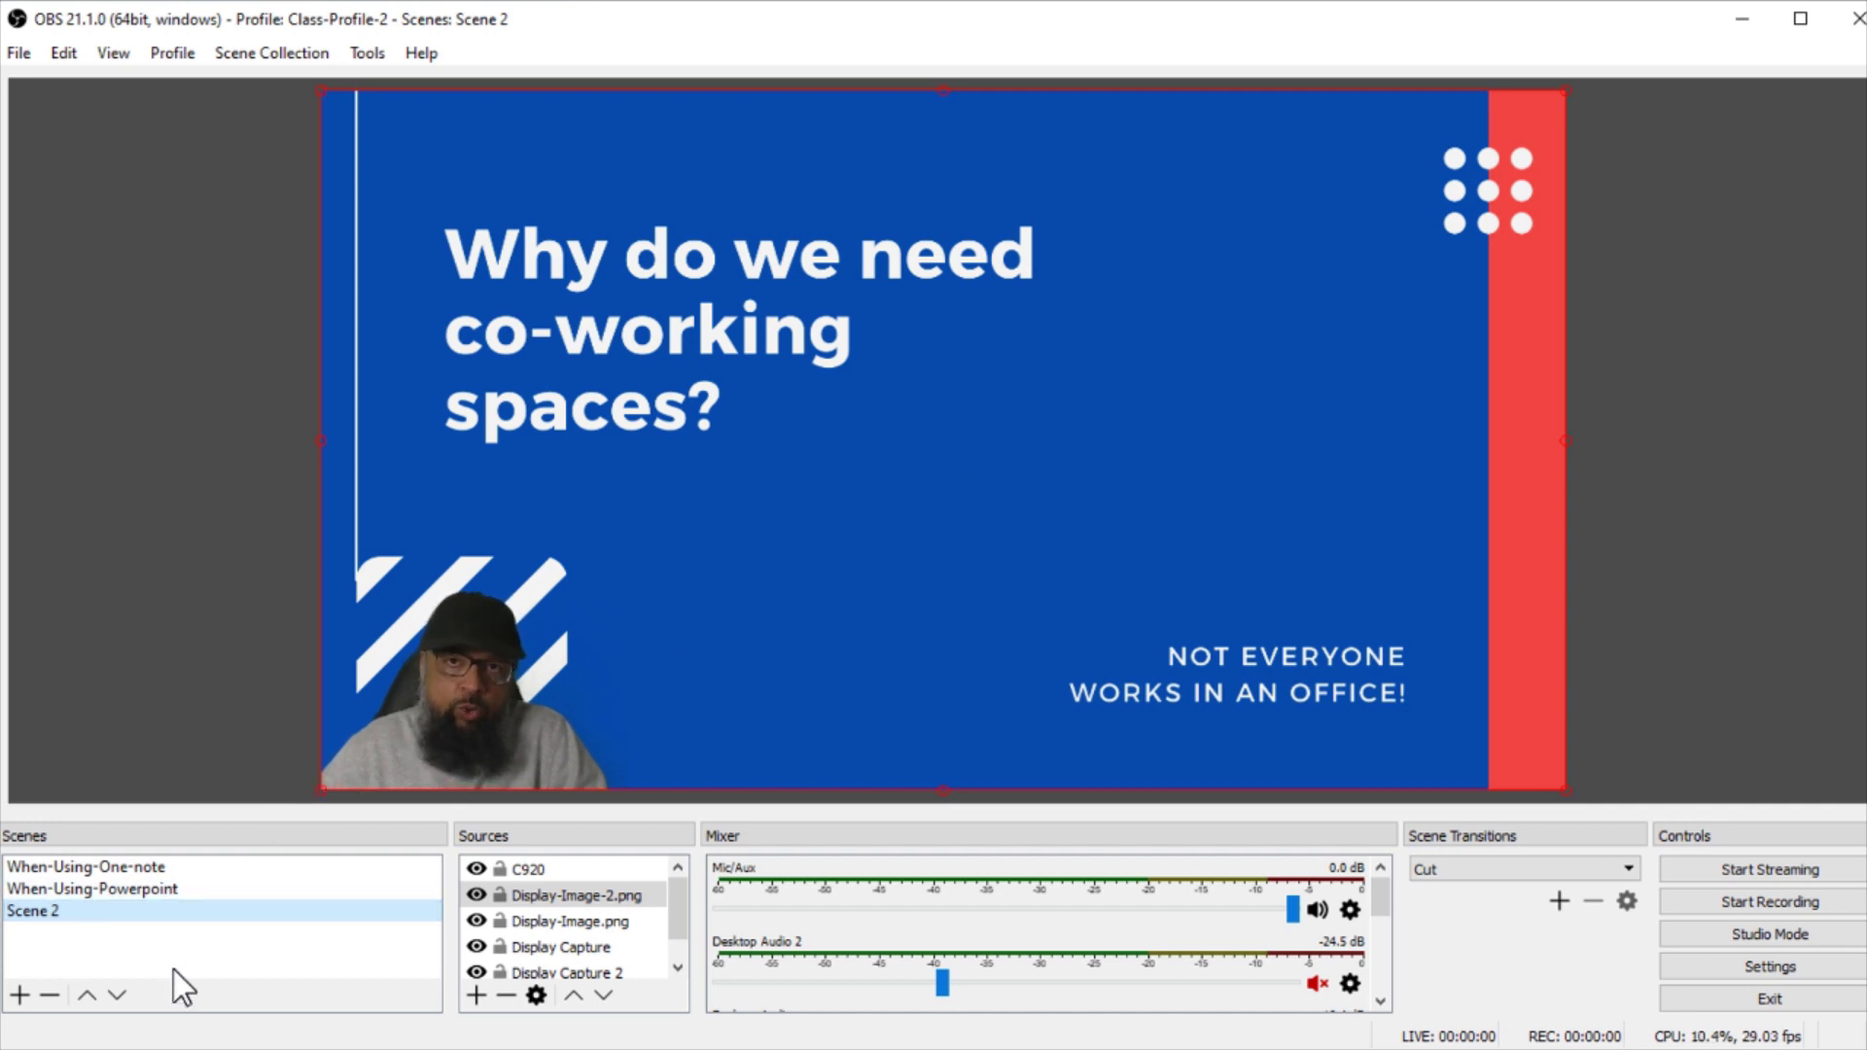
left_click(20, 994)
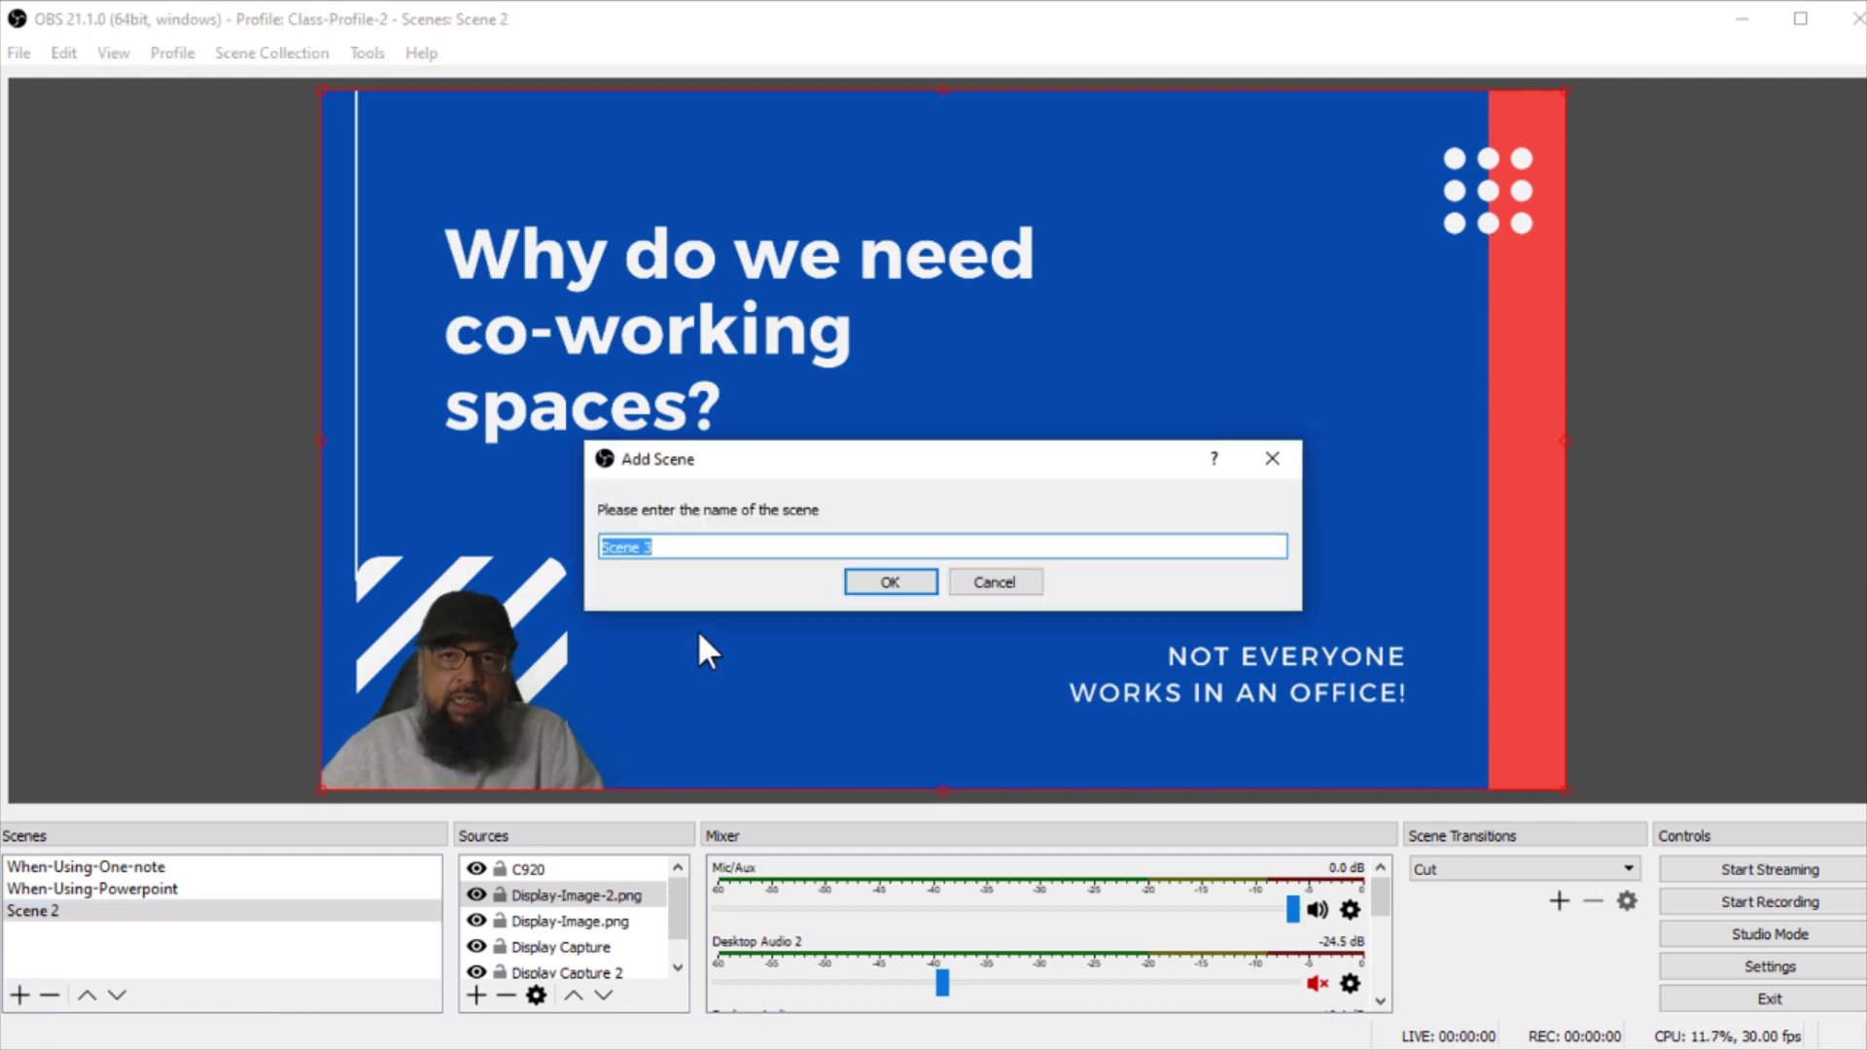
type("Test")
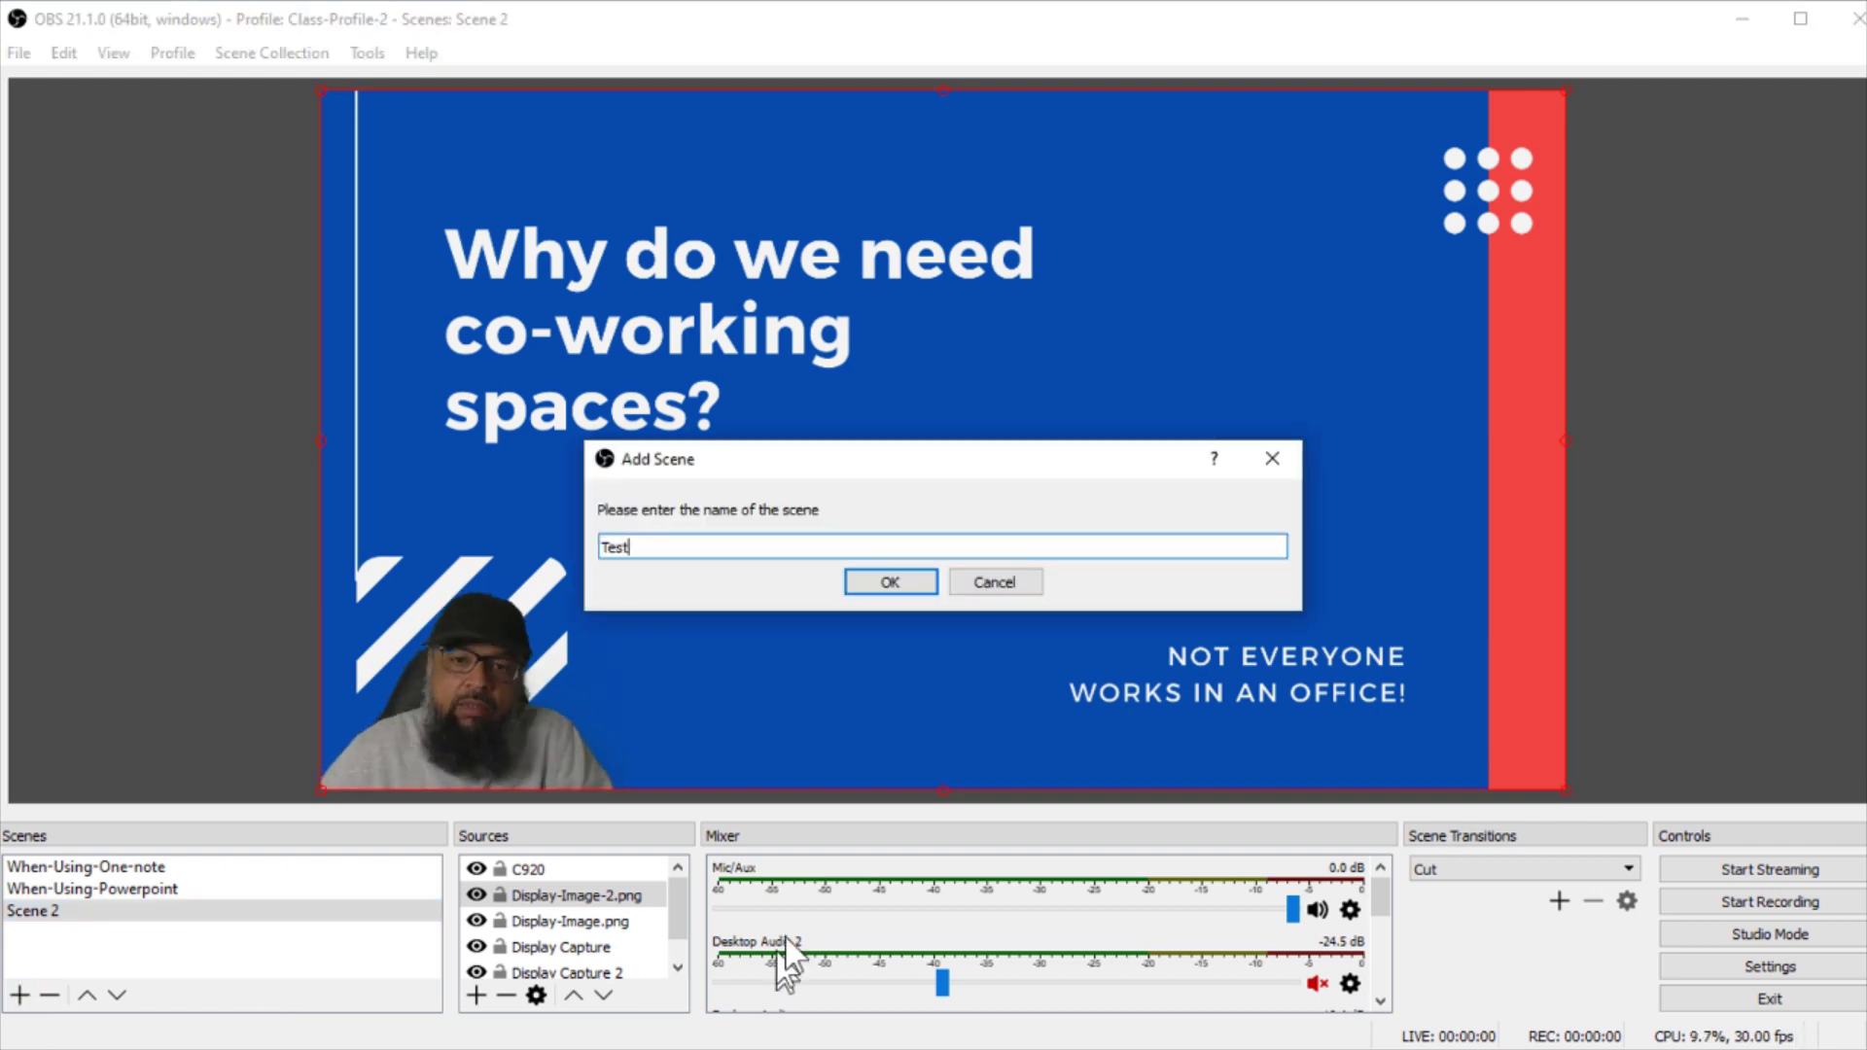
left_click(901, 583)
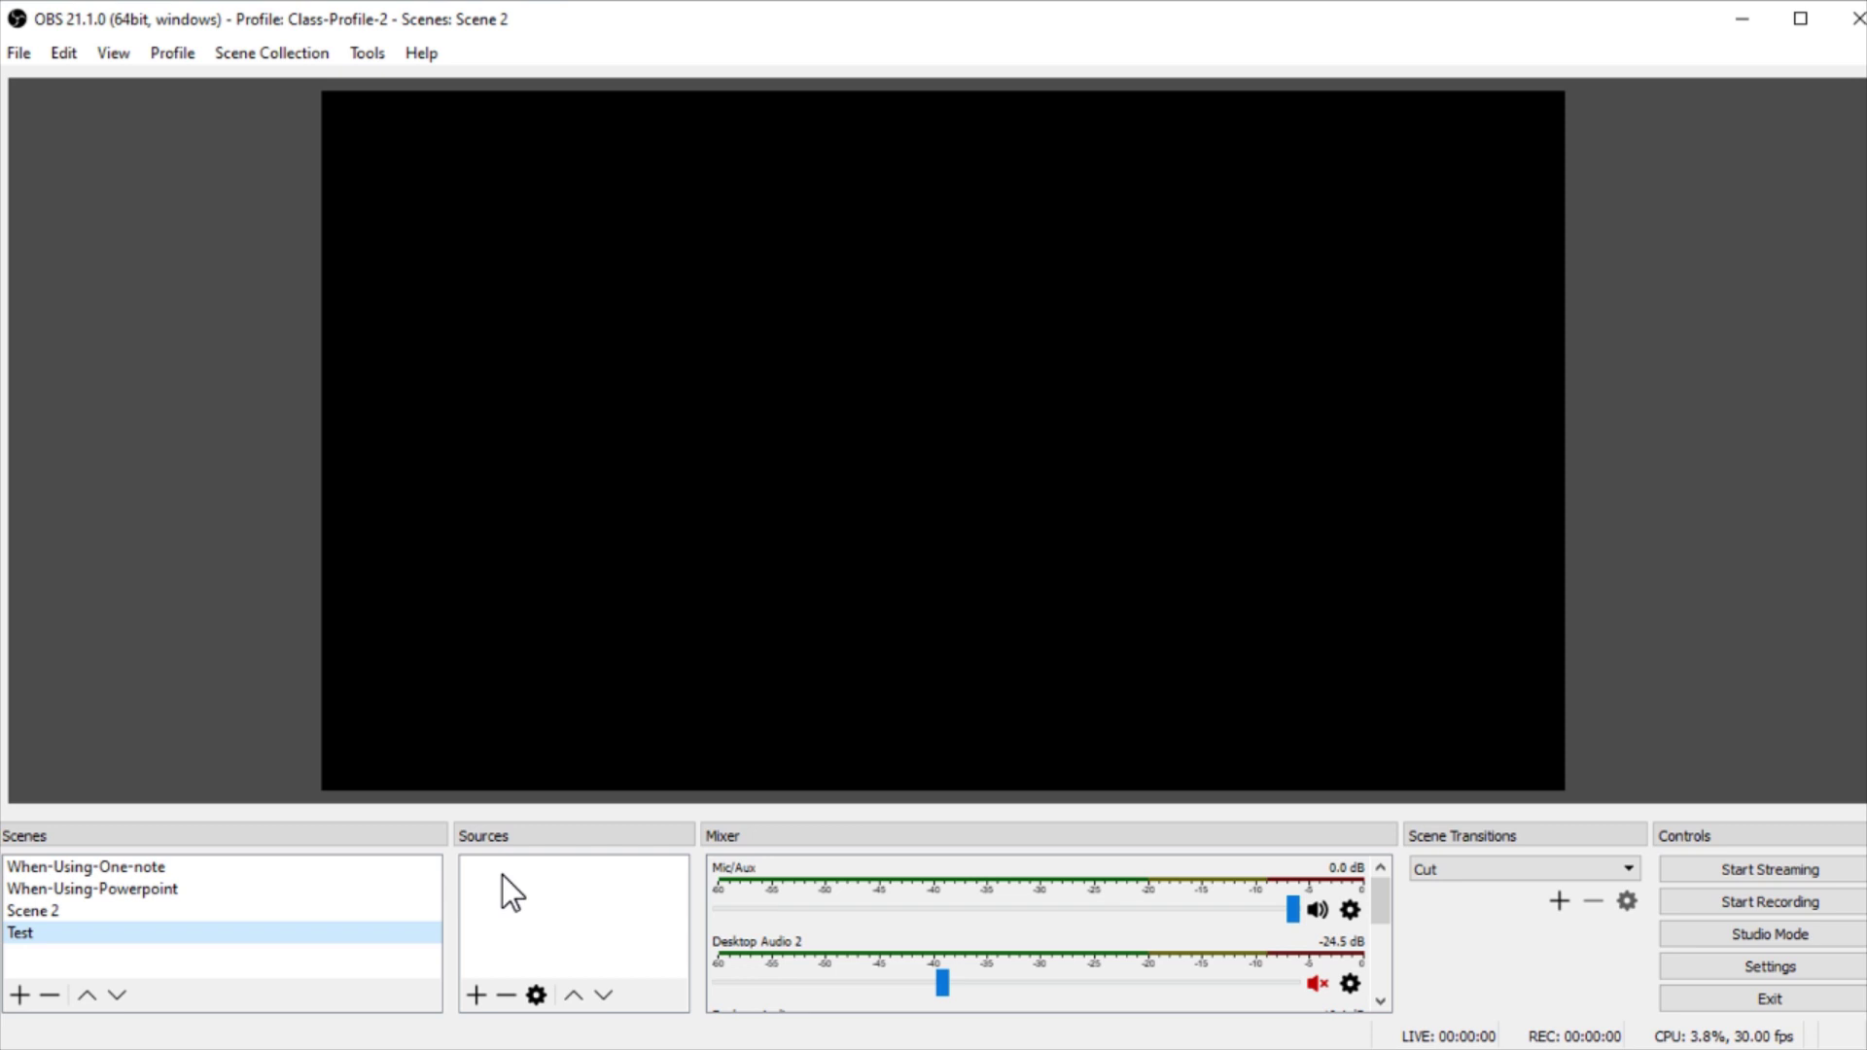
Step: Add the existing C920 webcam to Test and shrink it into the bottom-left corner
left_click(474, 994)
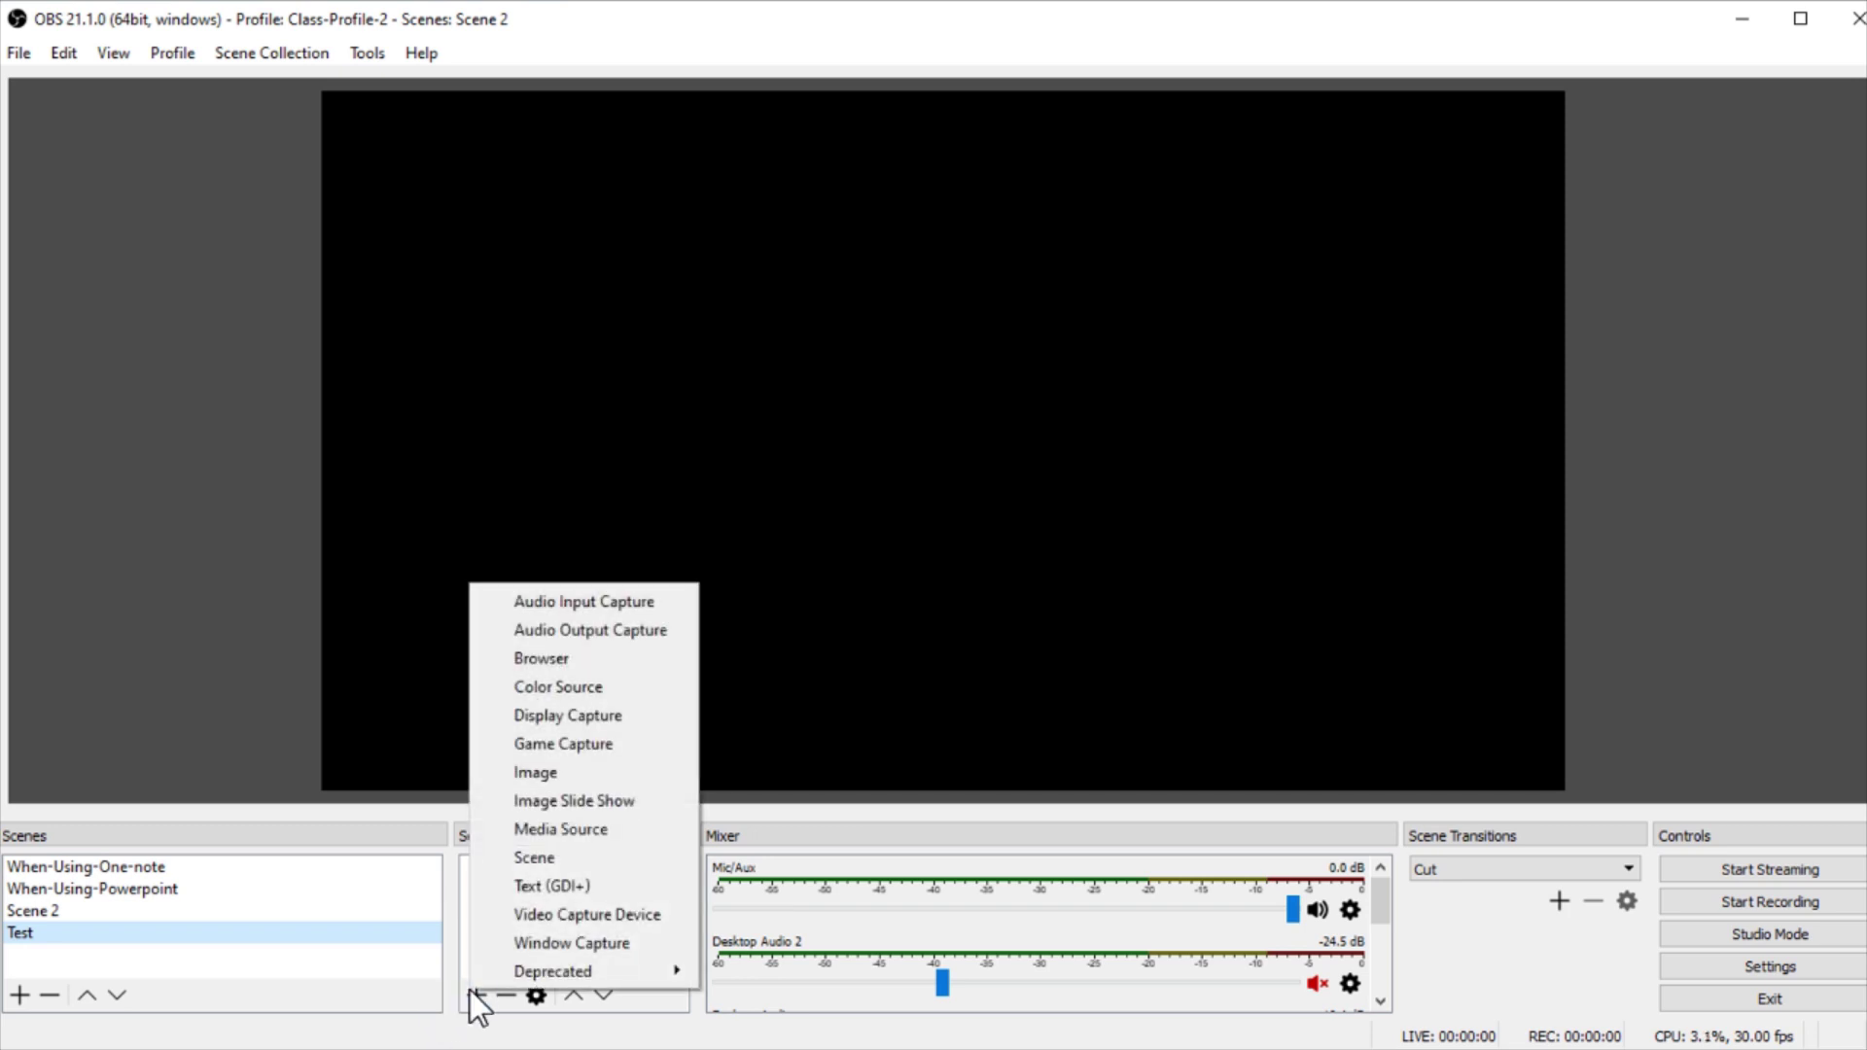
left_click(644, 914)
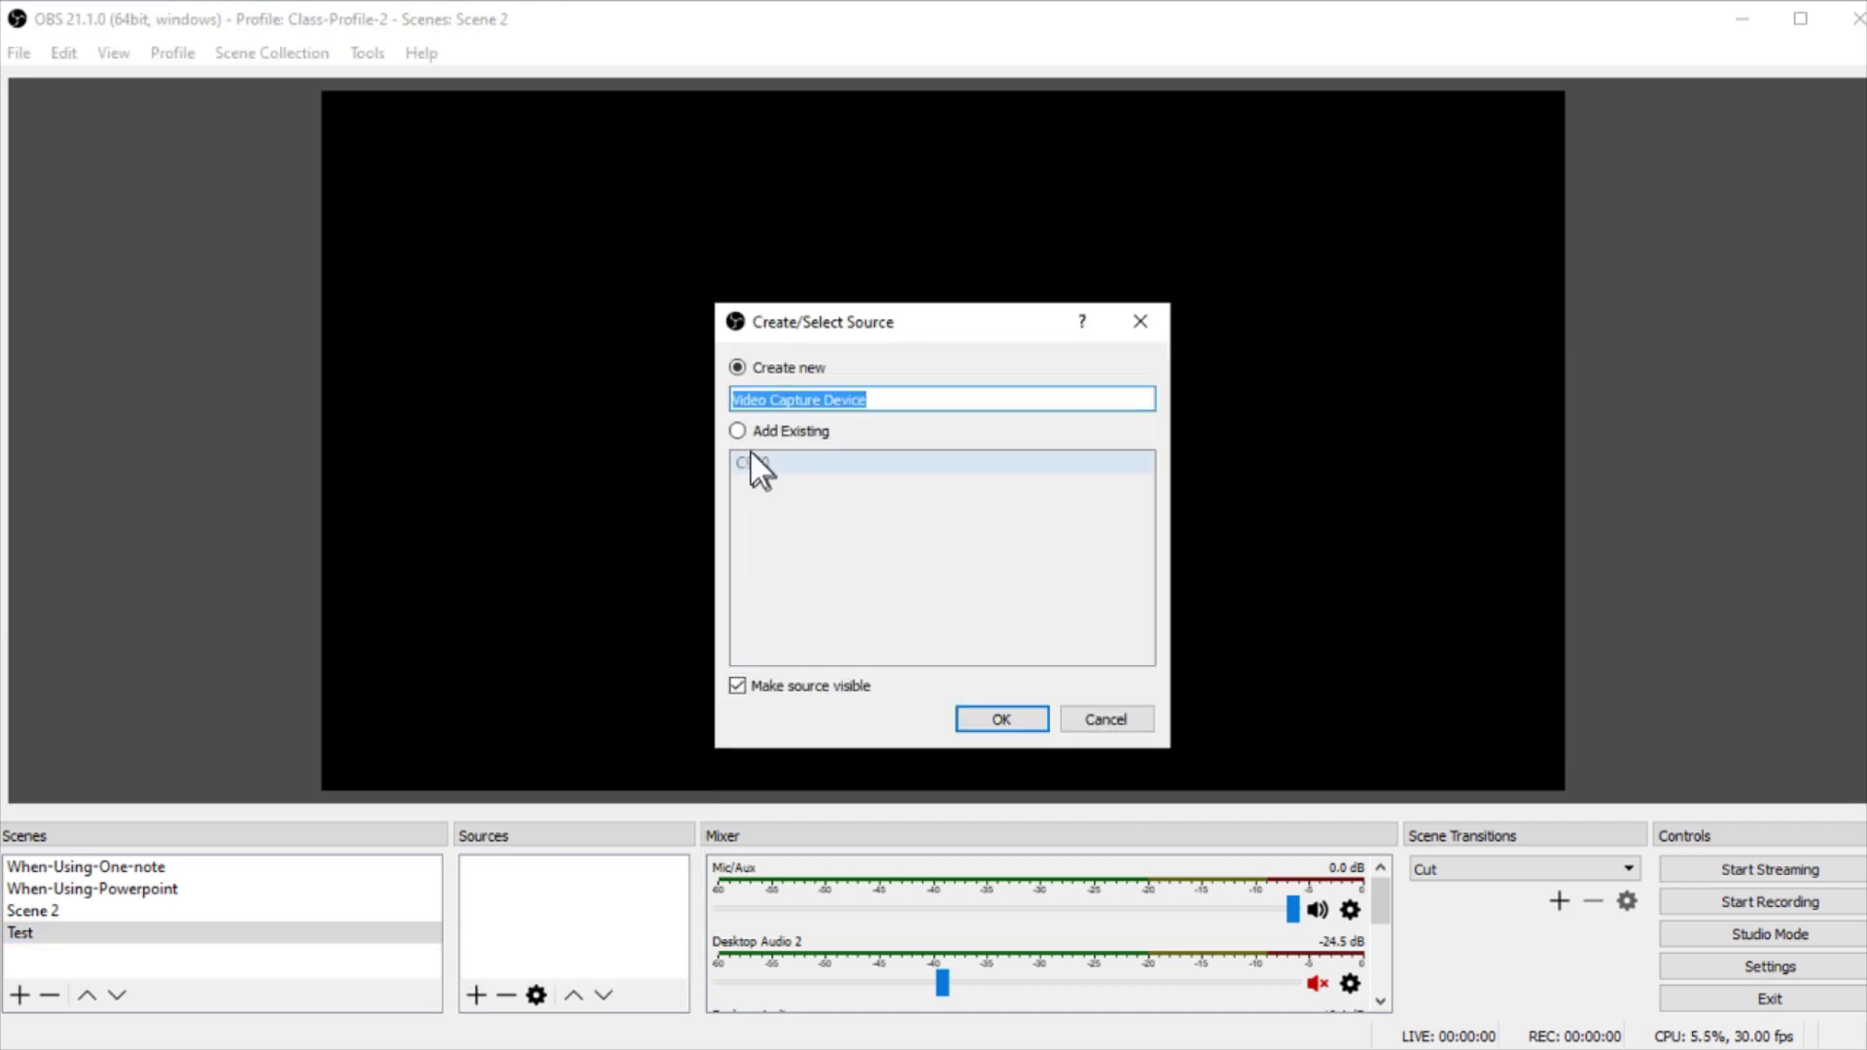
left_click(737, 431)
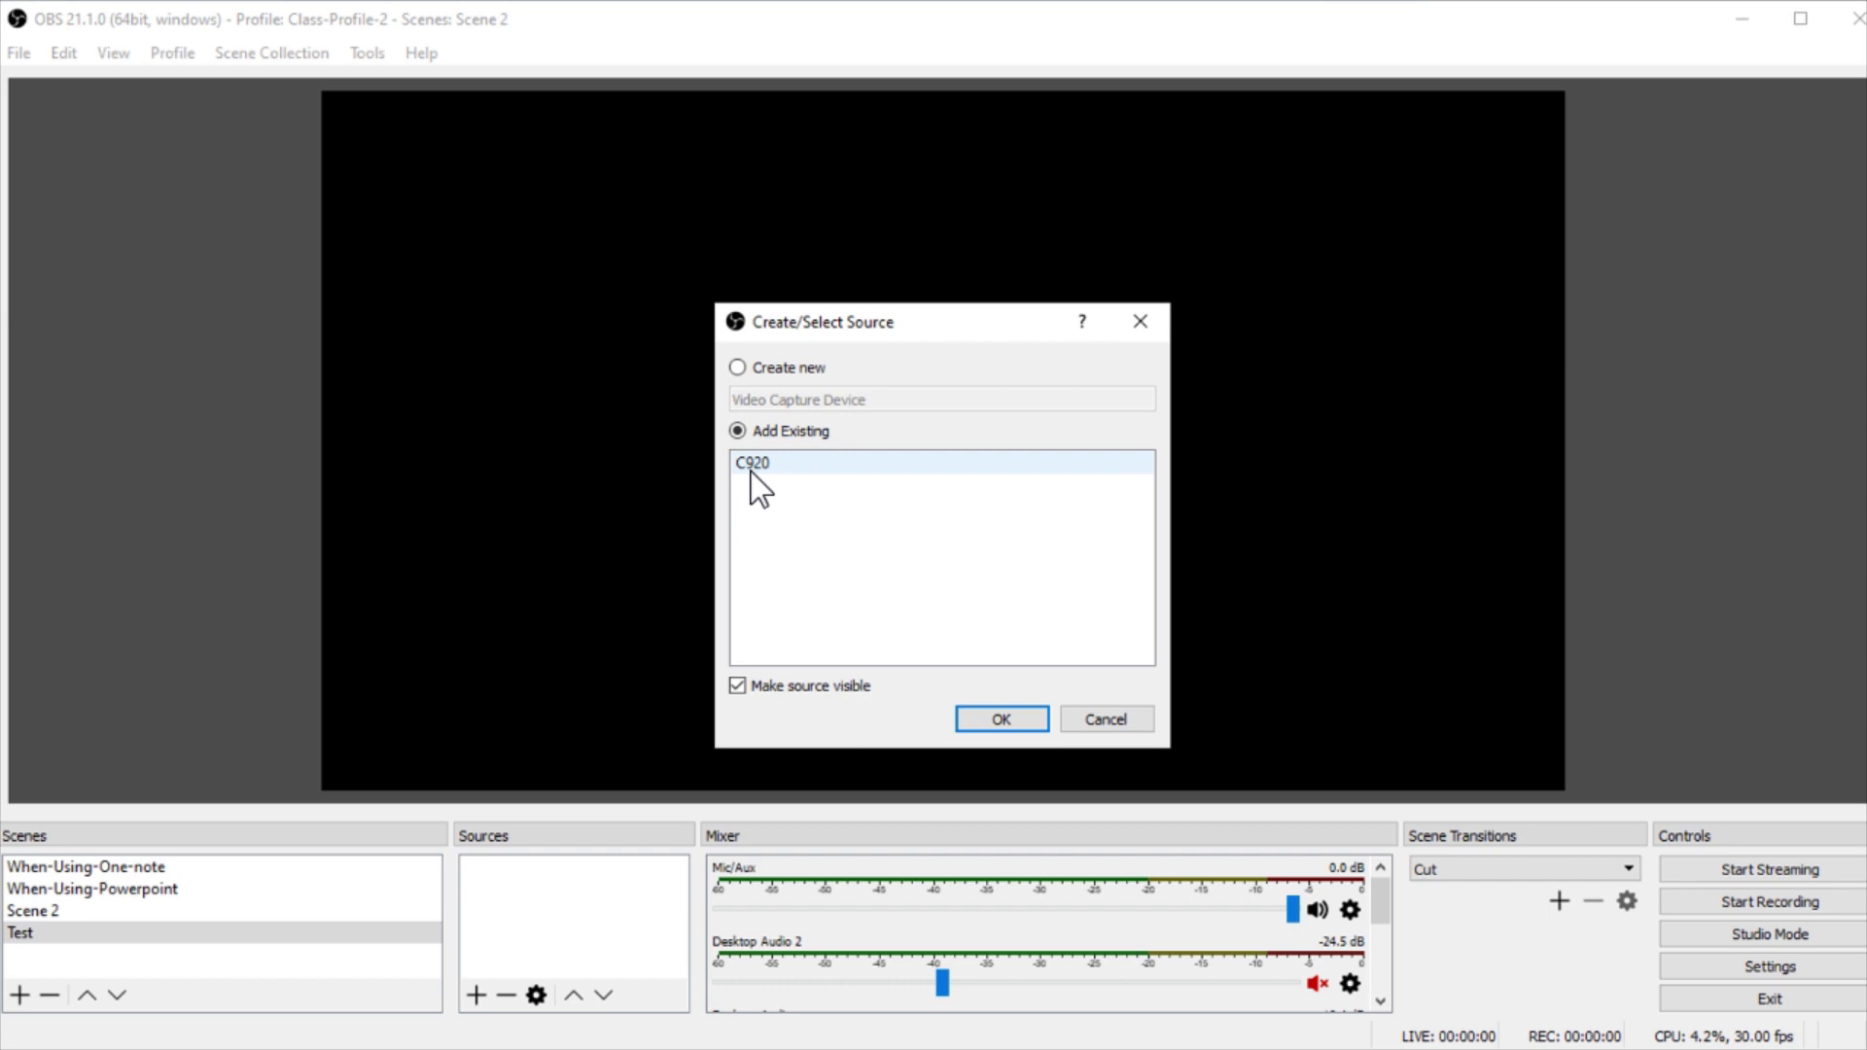
left_click(751, 470)
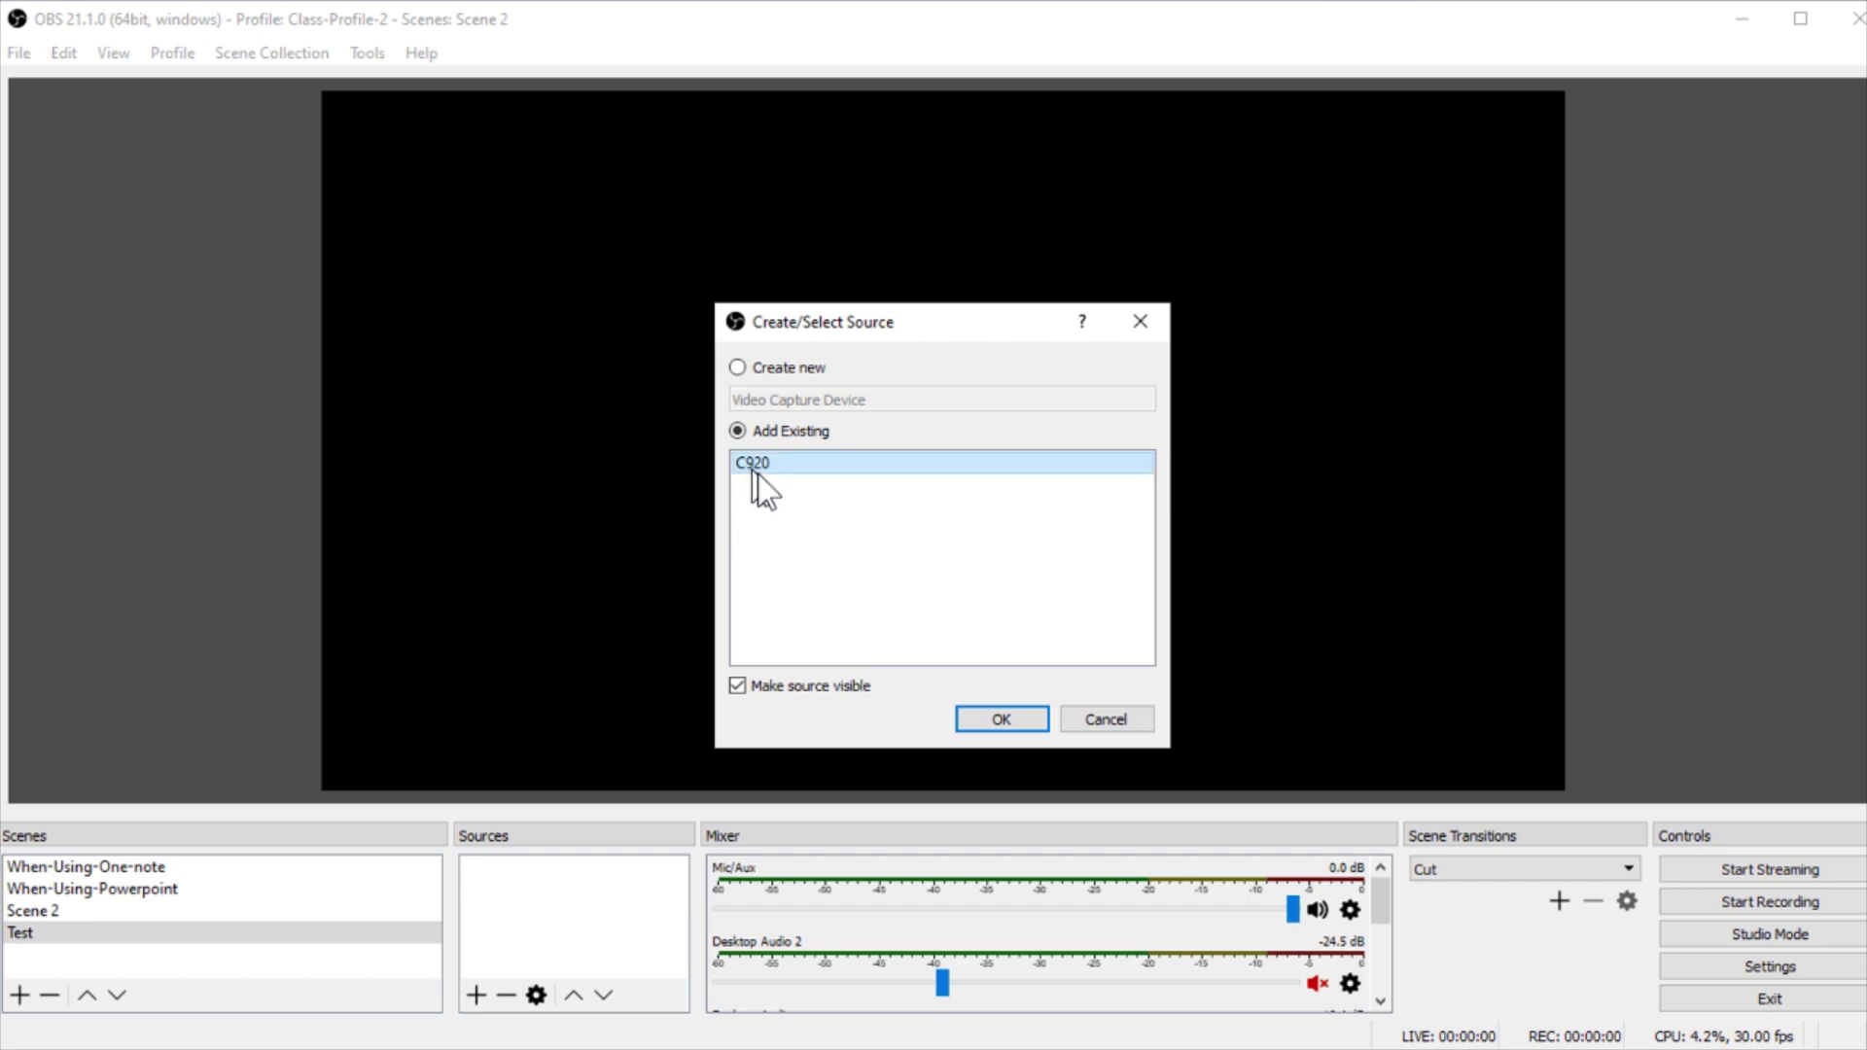
left_click(1031, 721)
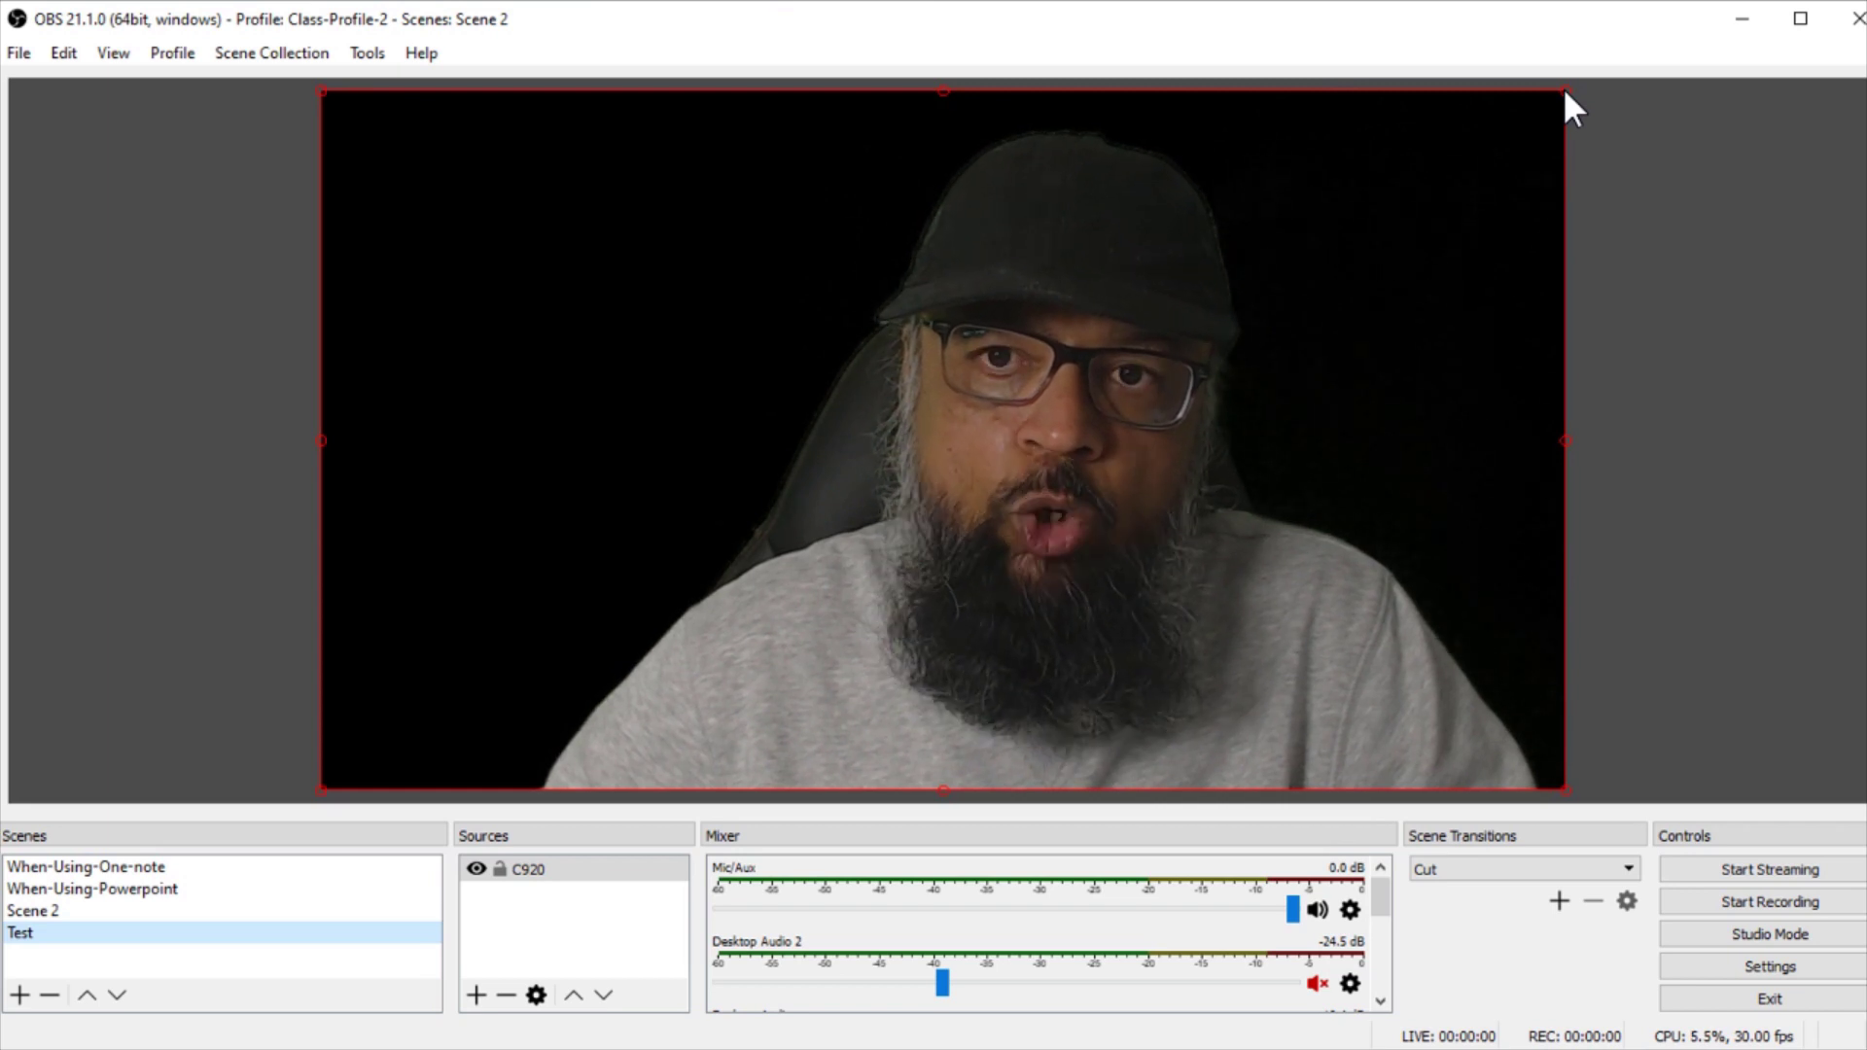
left_click_drag(1566, 94, 645, 604)
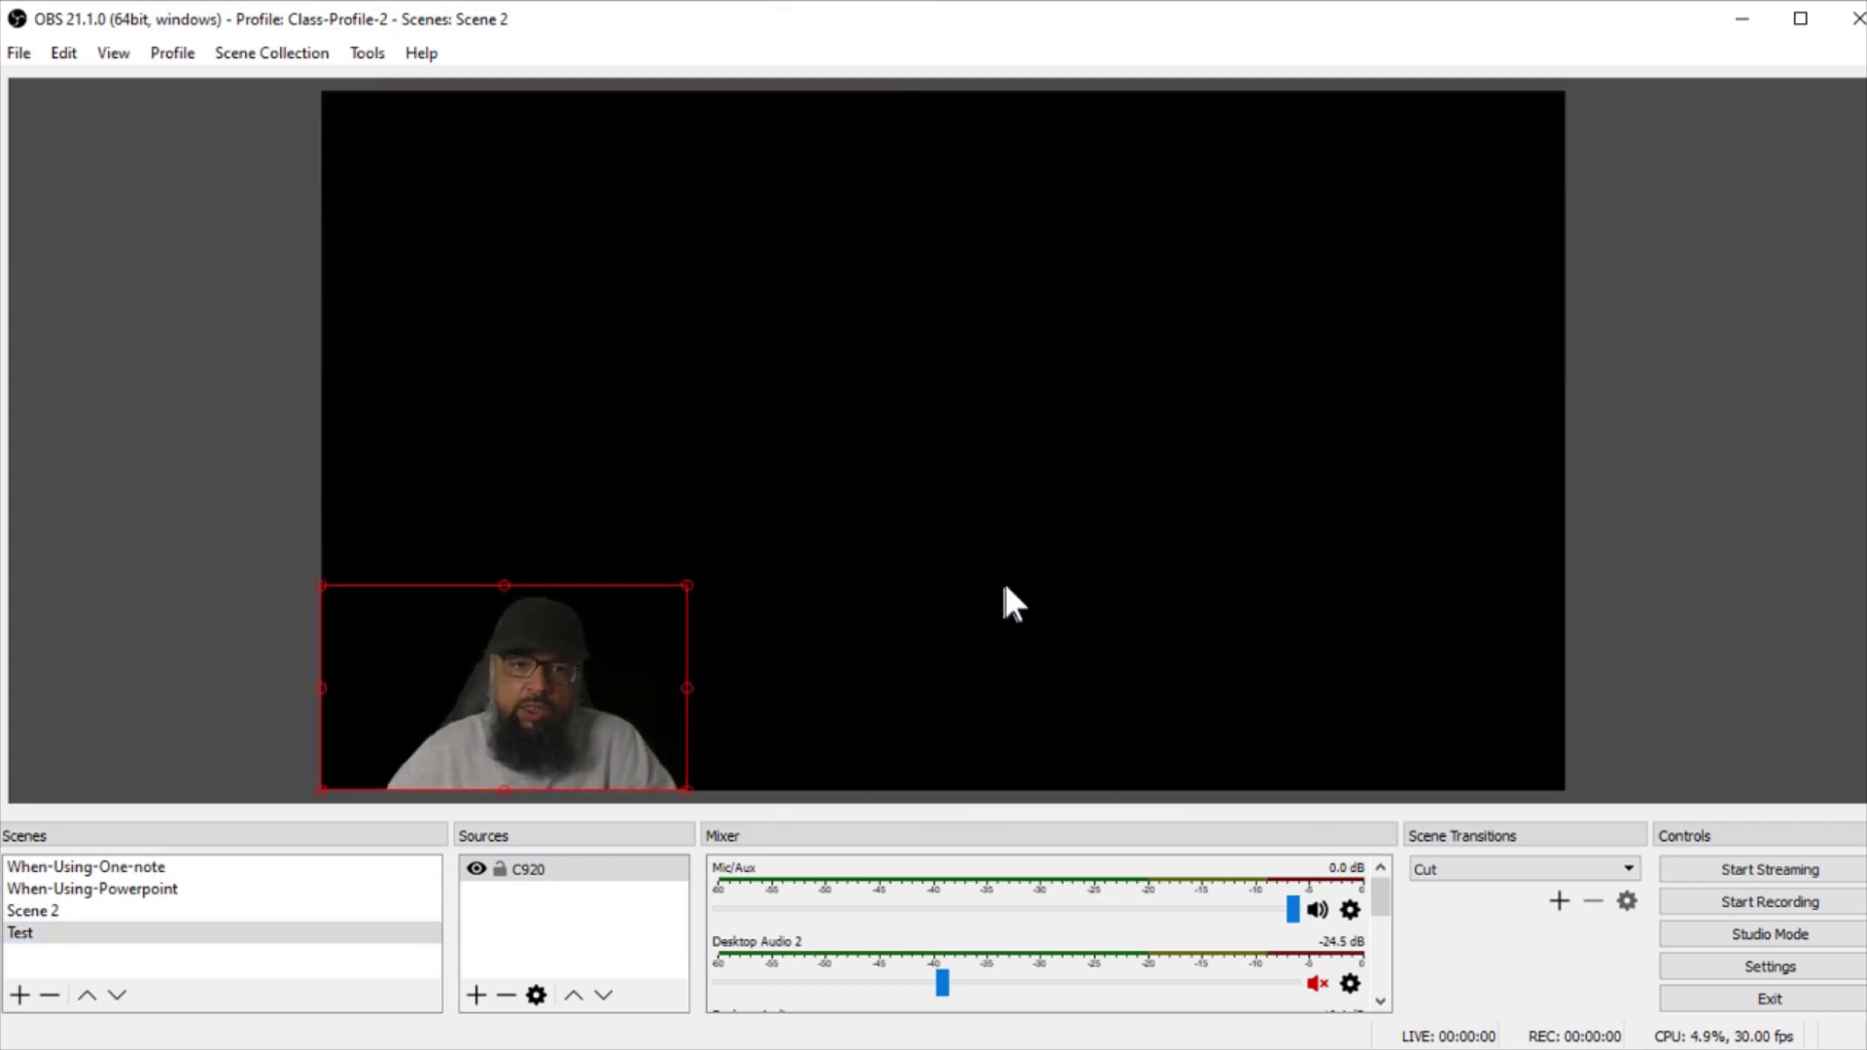
Step: Add a new Display Capture 3 source with default settings, then switch to Microsoft Whiteboard
left_click(978, 744)
left_click(476, 995)
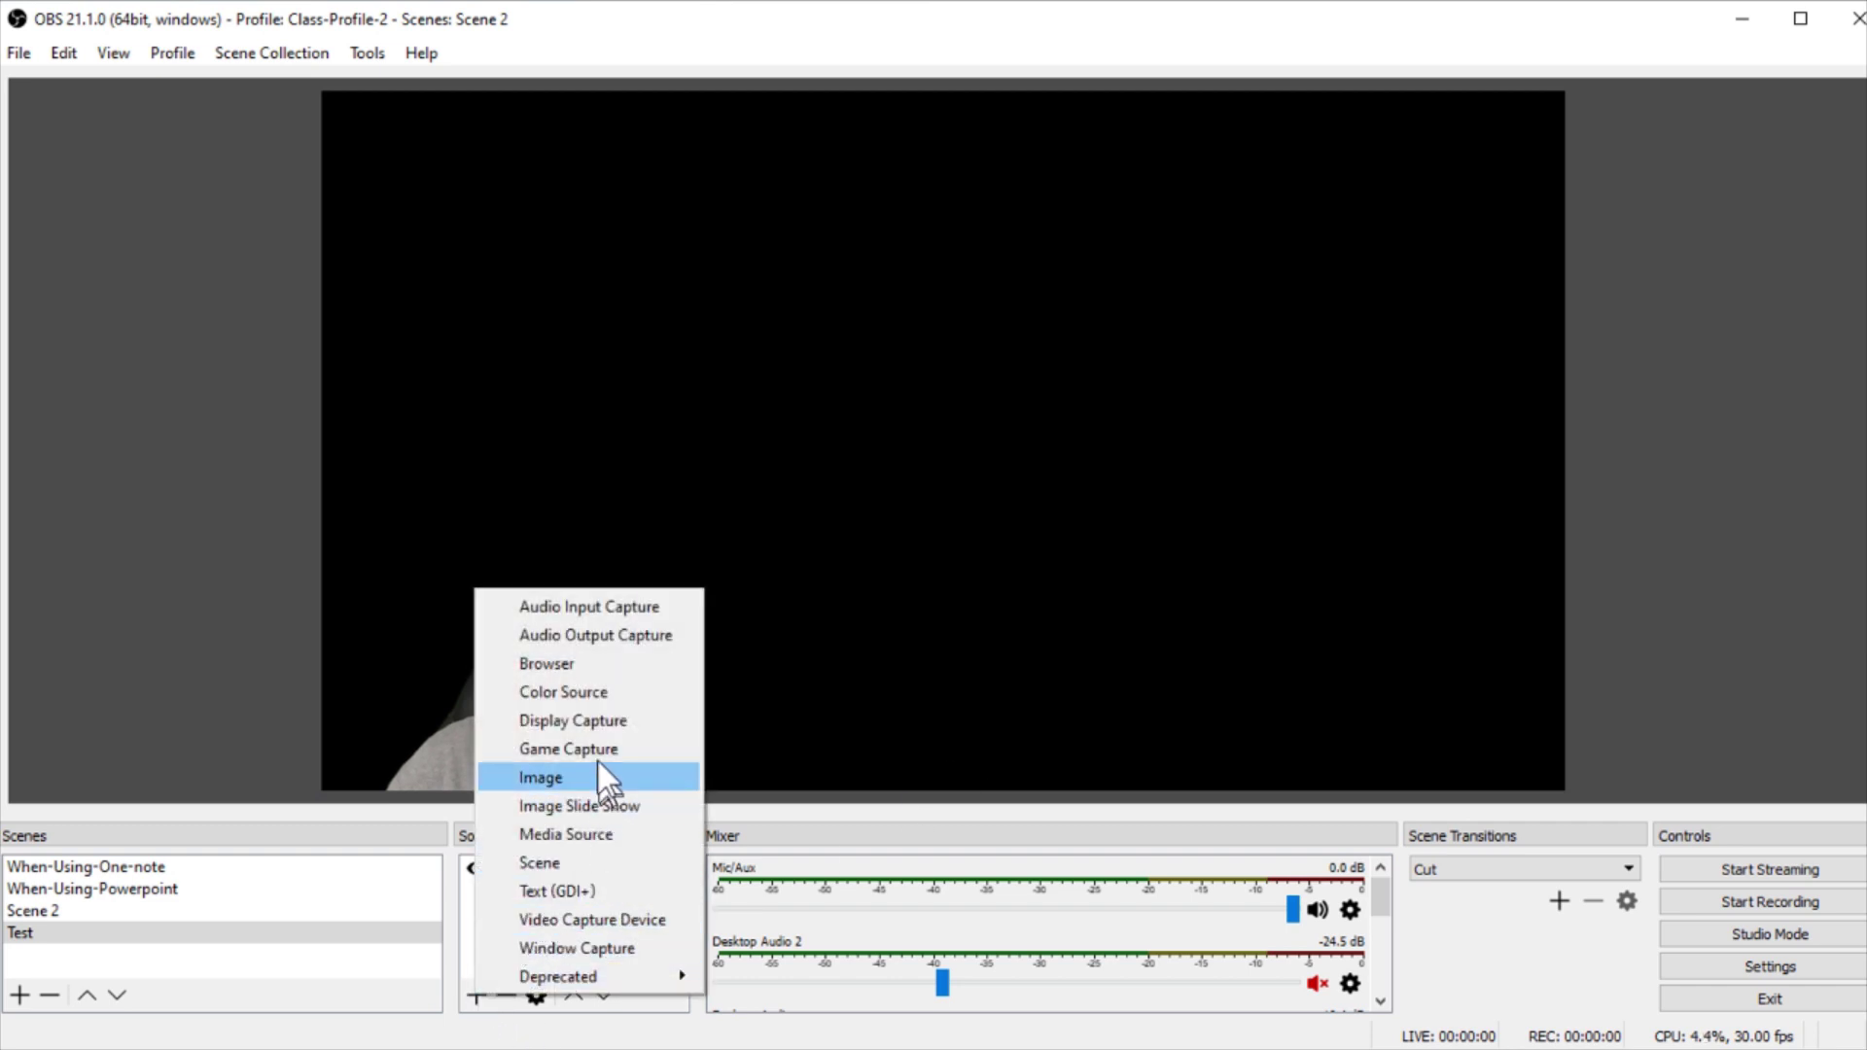
left_click(597, 721)
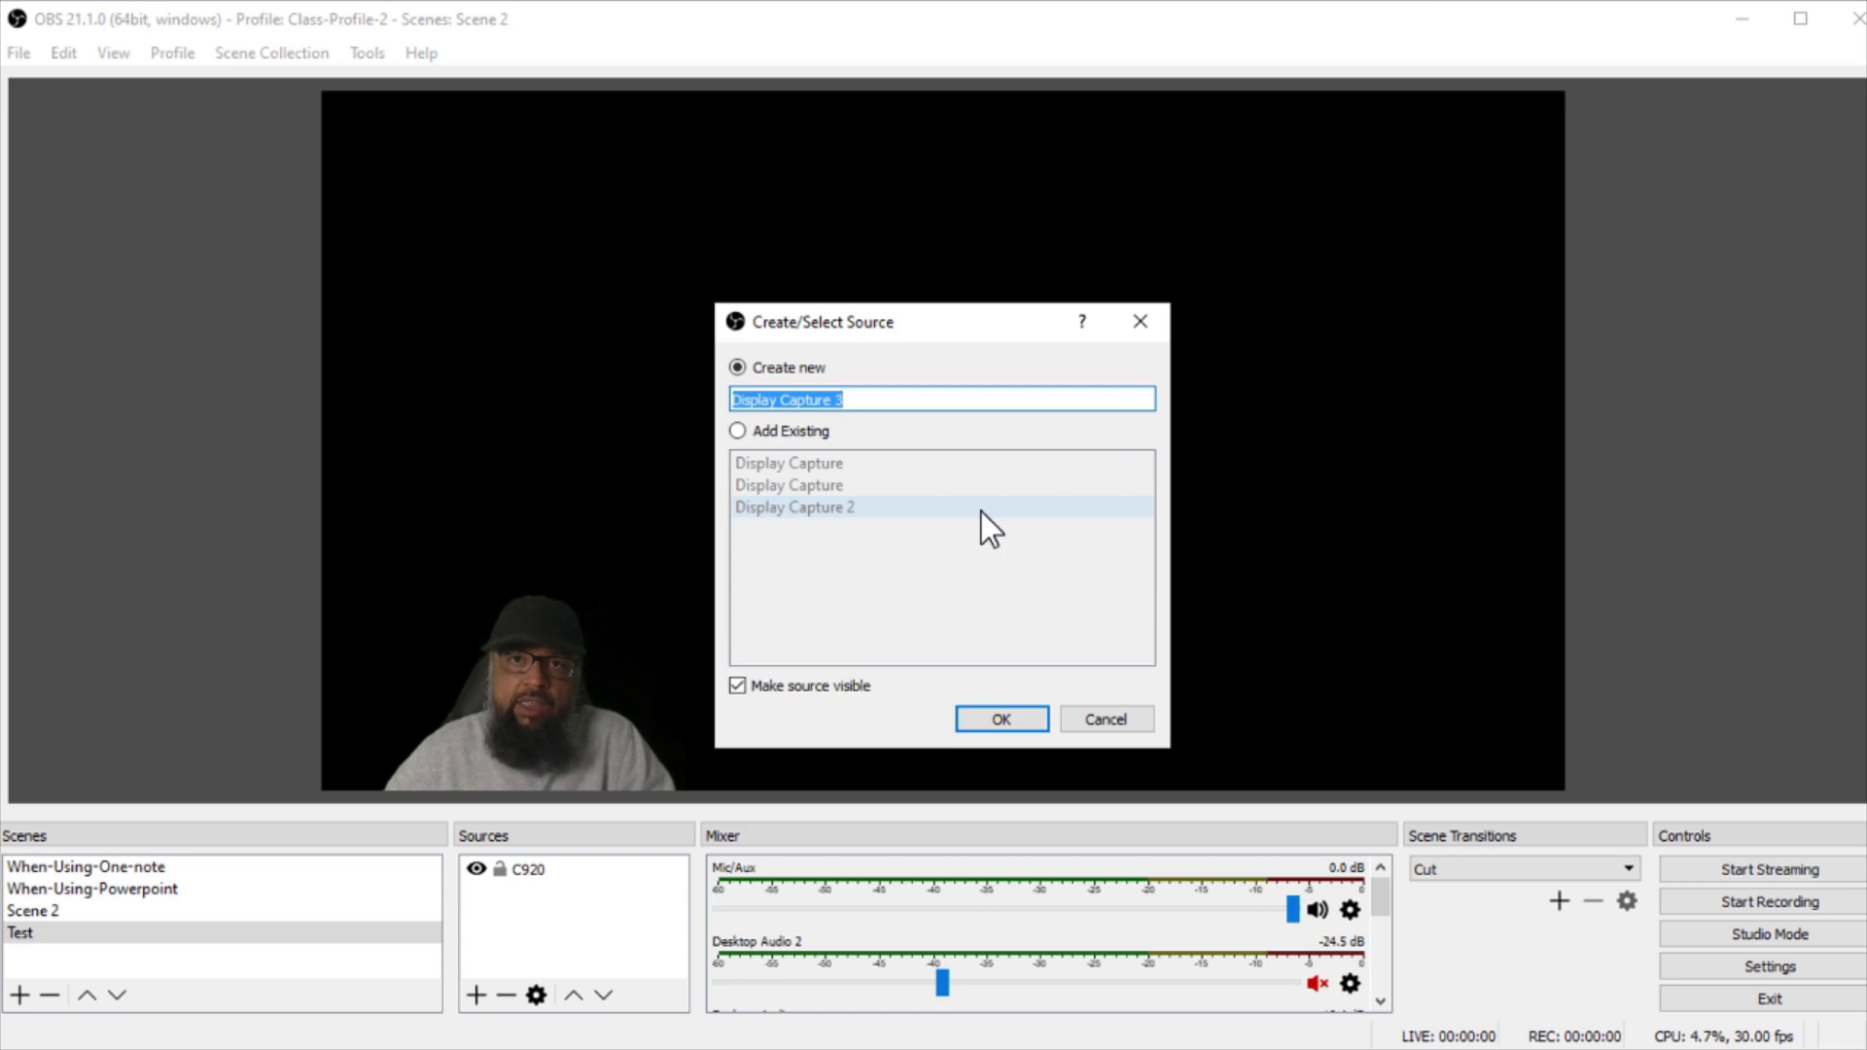
left_click(1014, 727)
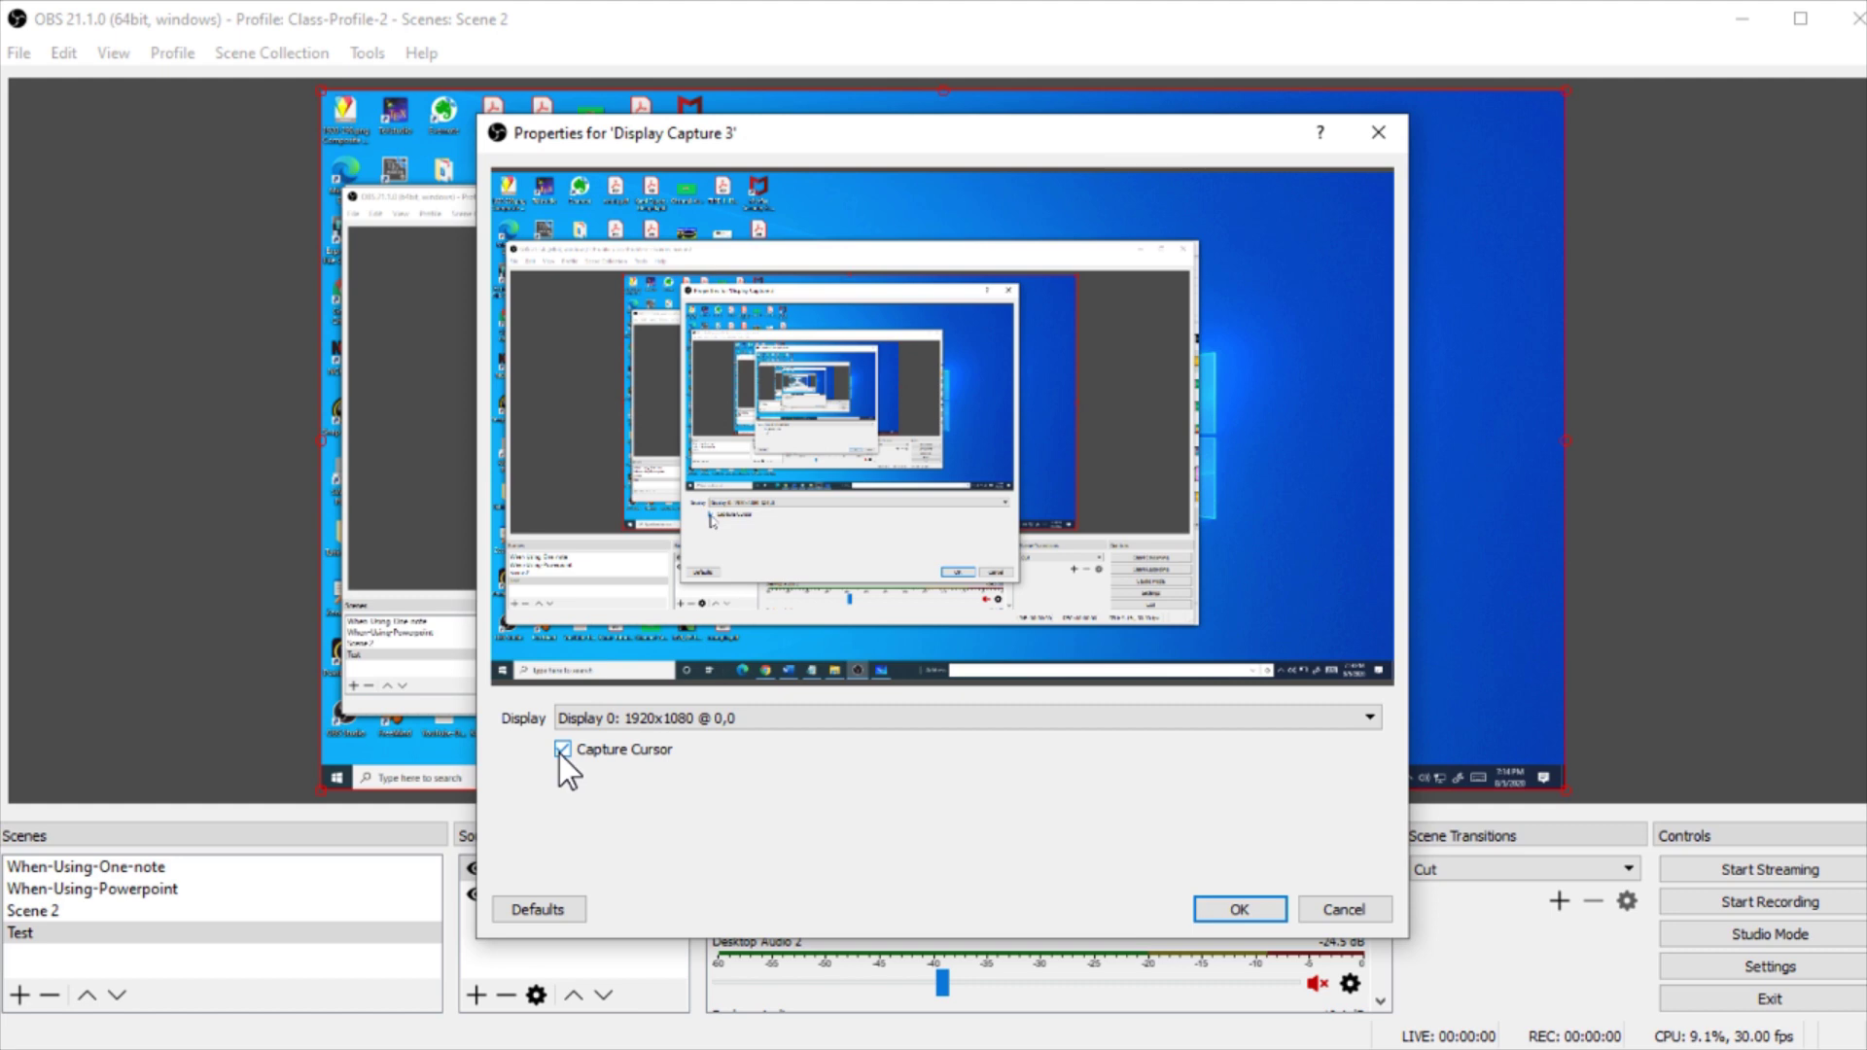
left_click(1239, 909)
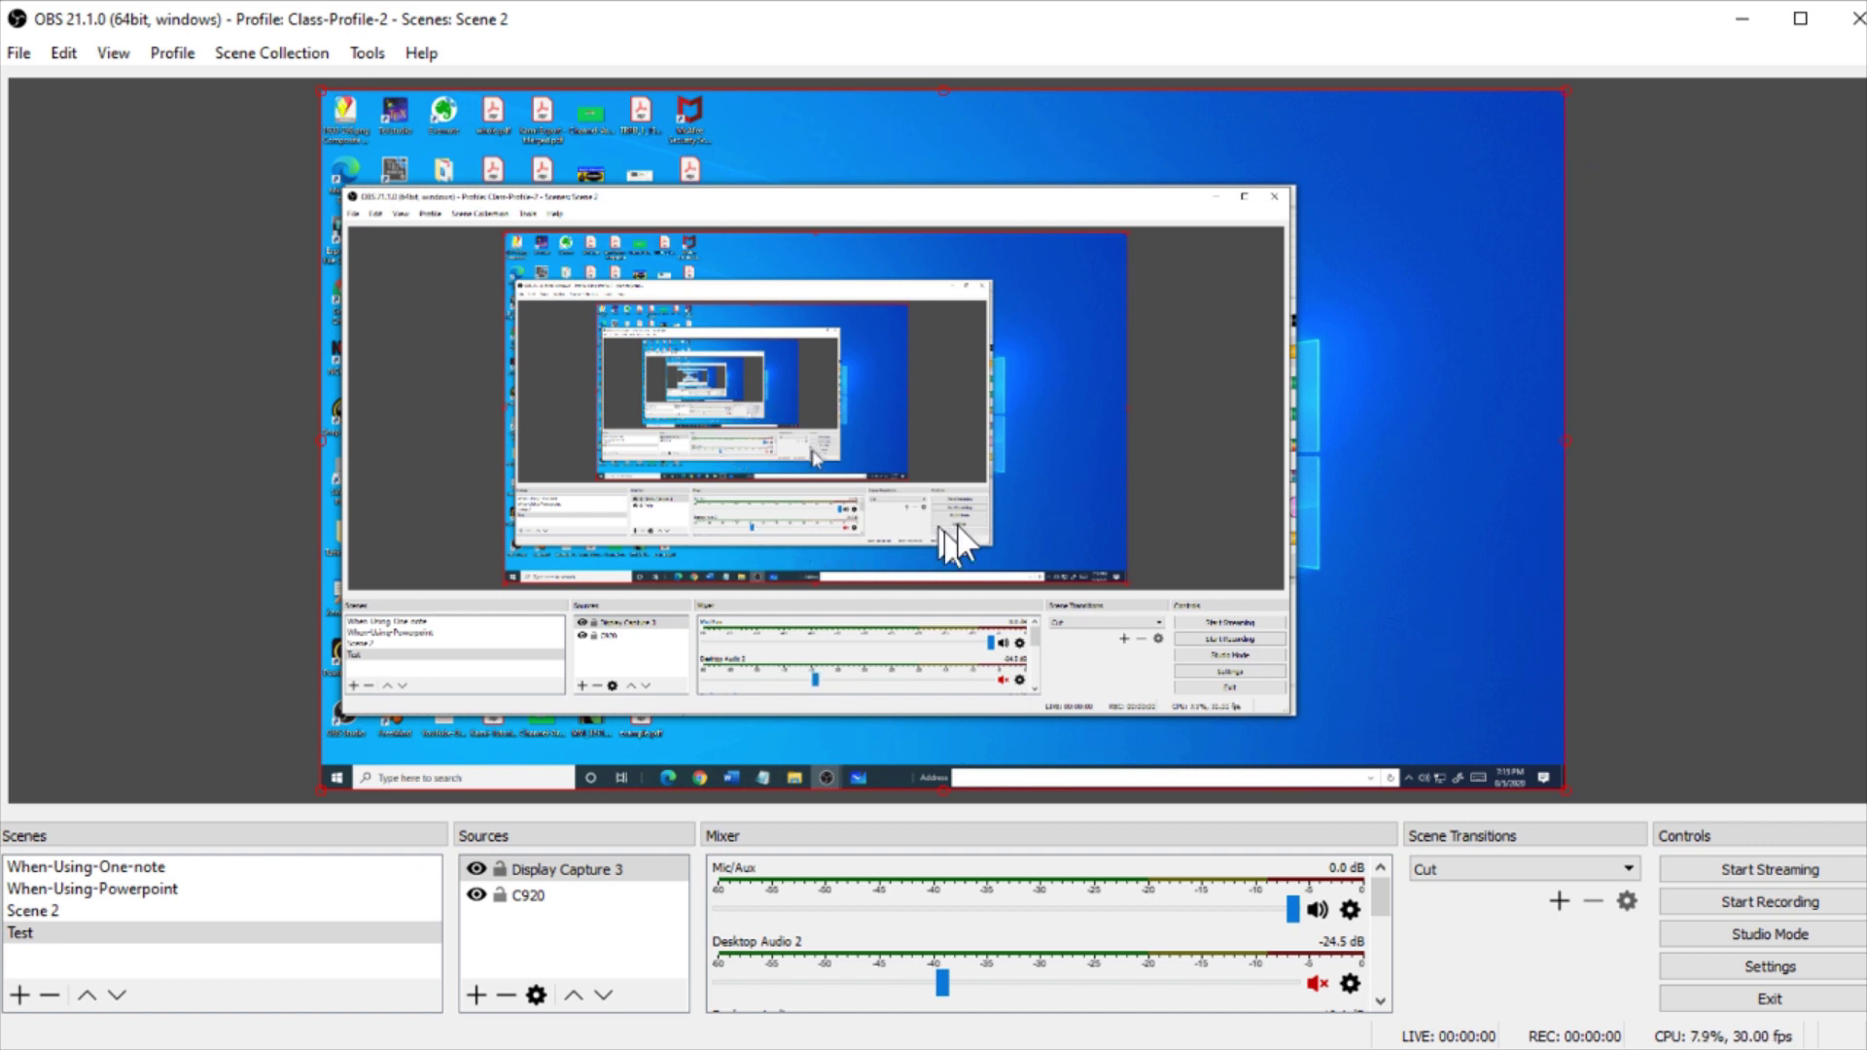
key("alt+Tab")
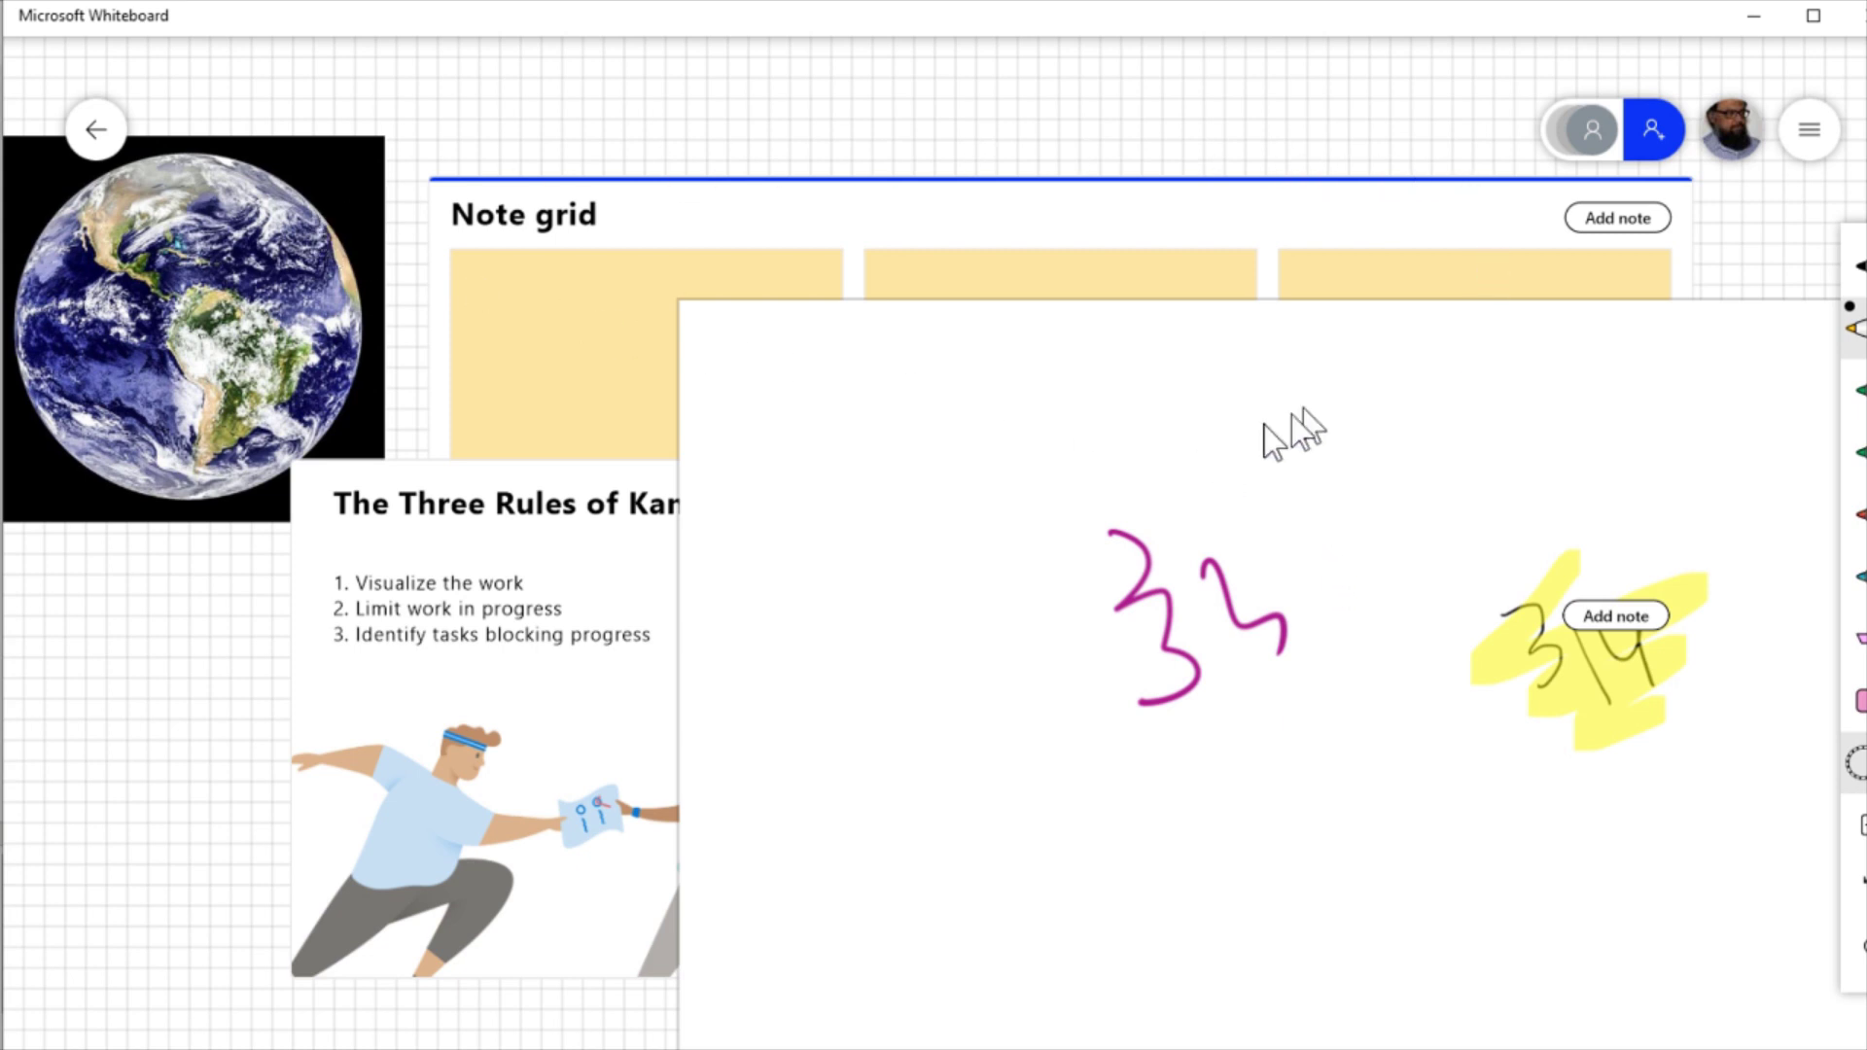
Step: Nudge the Whiteboard window fully into view, then bring OBS Studio back to the front
left_click_drag(374, 18, 369, 26)
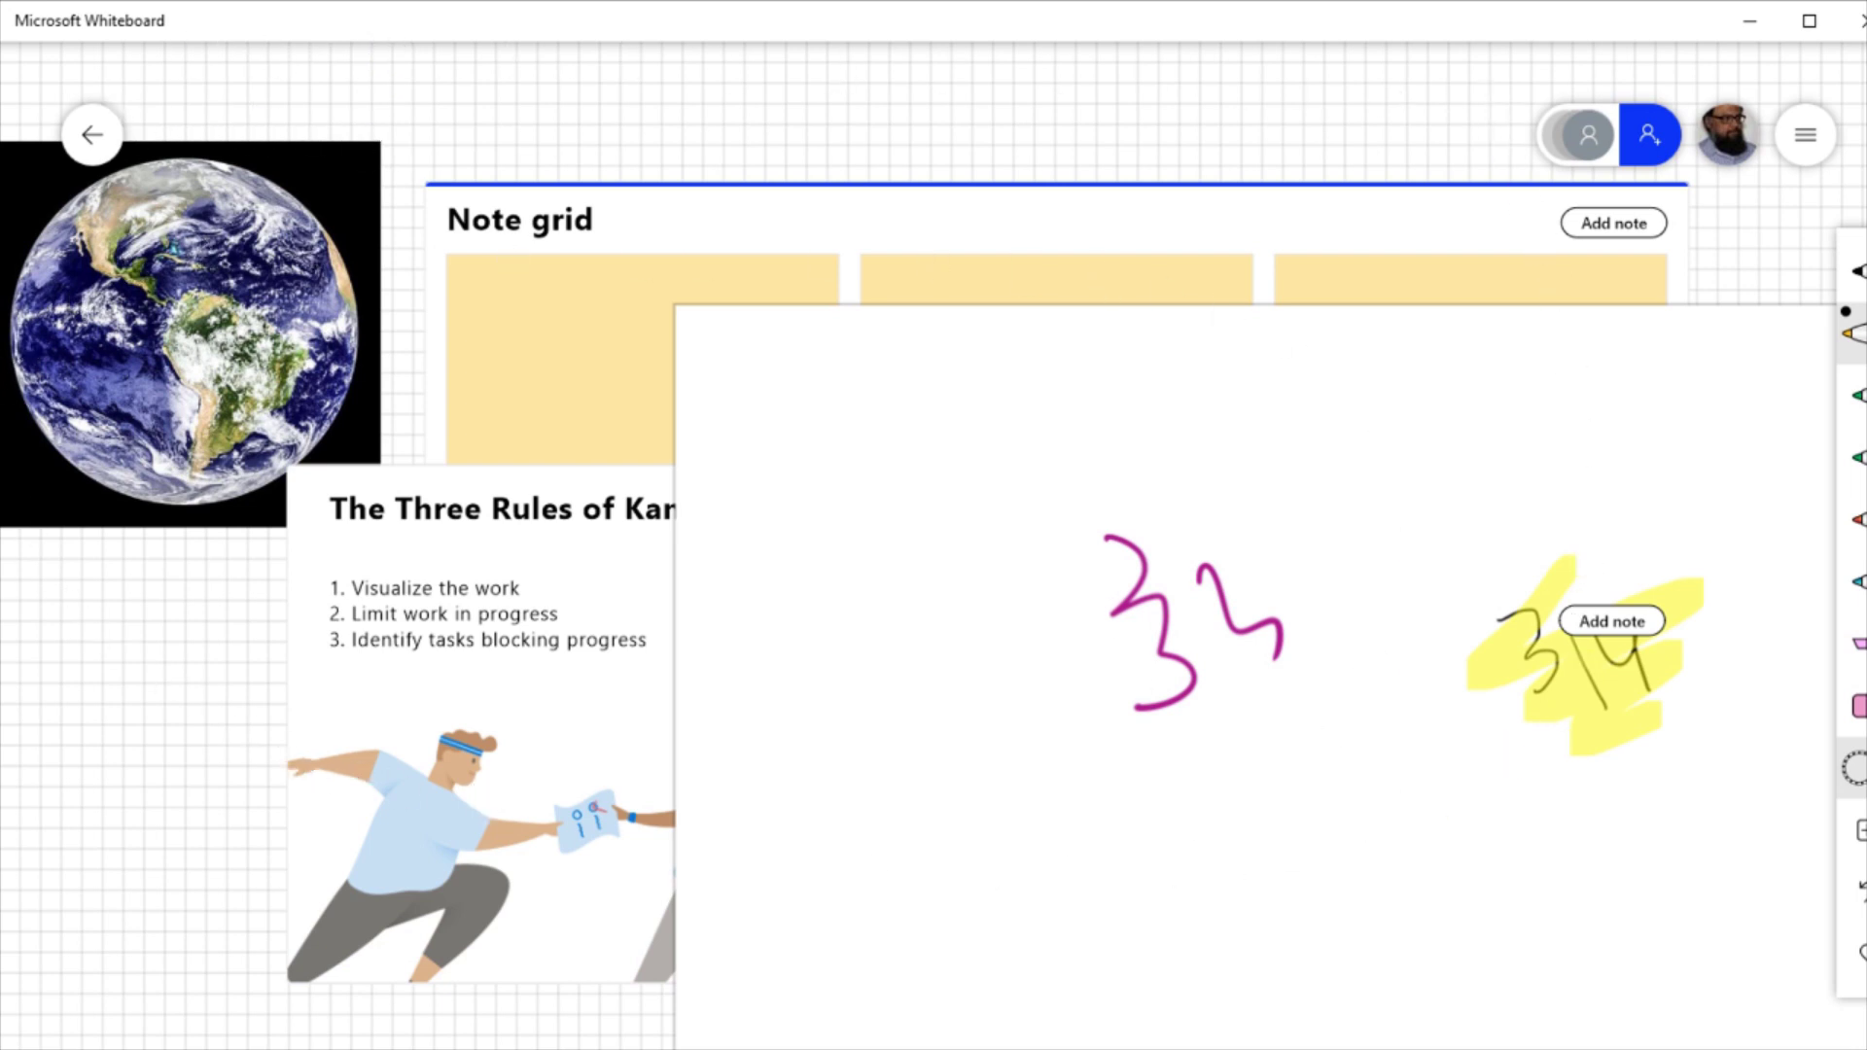
mouse_move(951, 1049)
left_click(891, 1046)
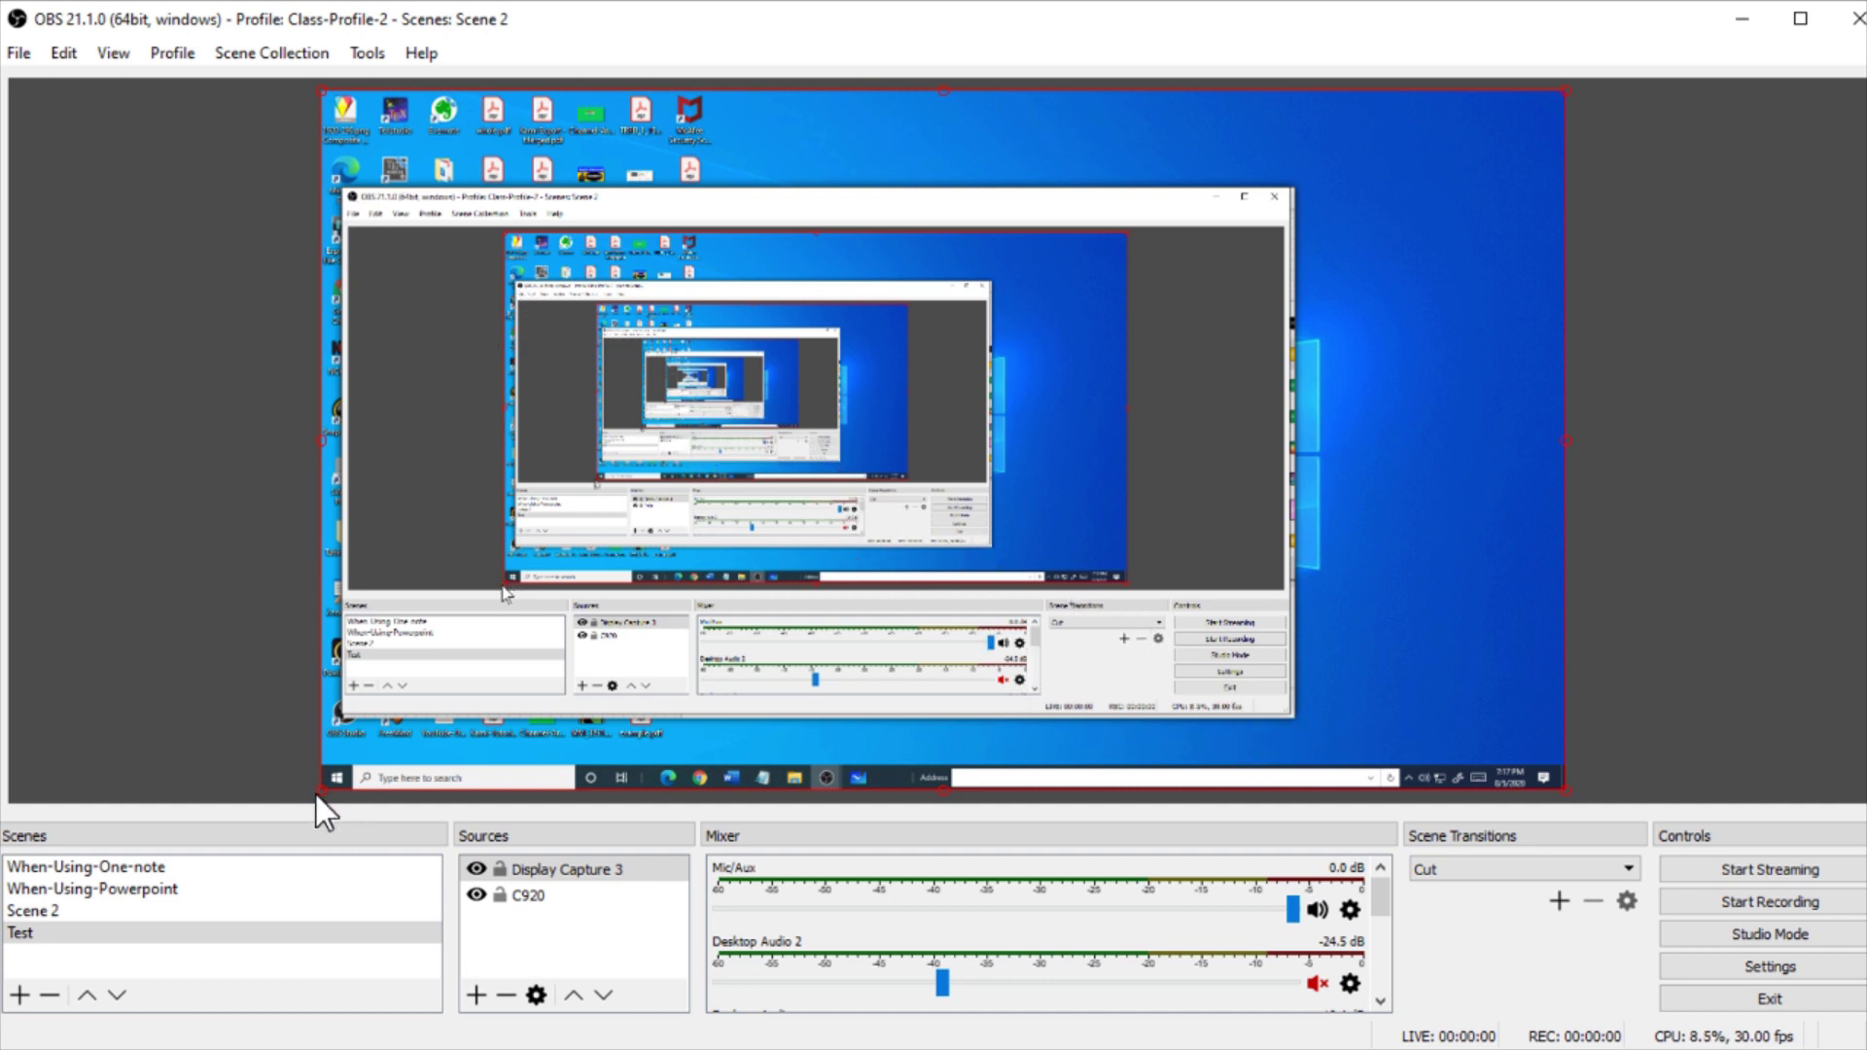
Step: Enlarge Display Capture 3, fit it to the canvas, and pull its left edge further left
left_click_drag(317, 795, 15, 948)
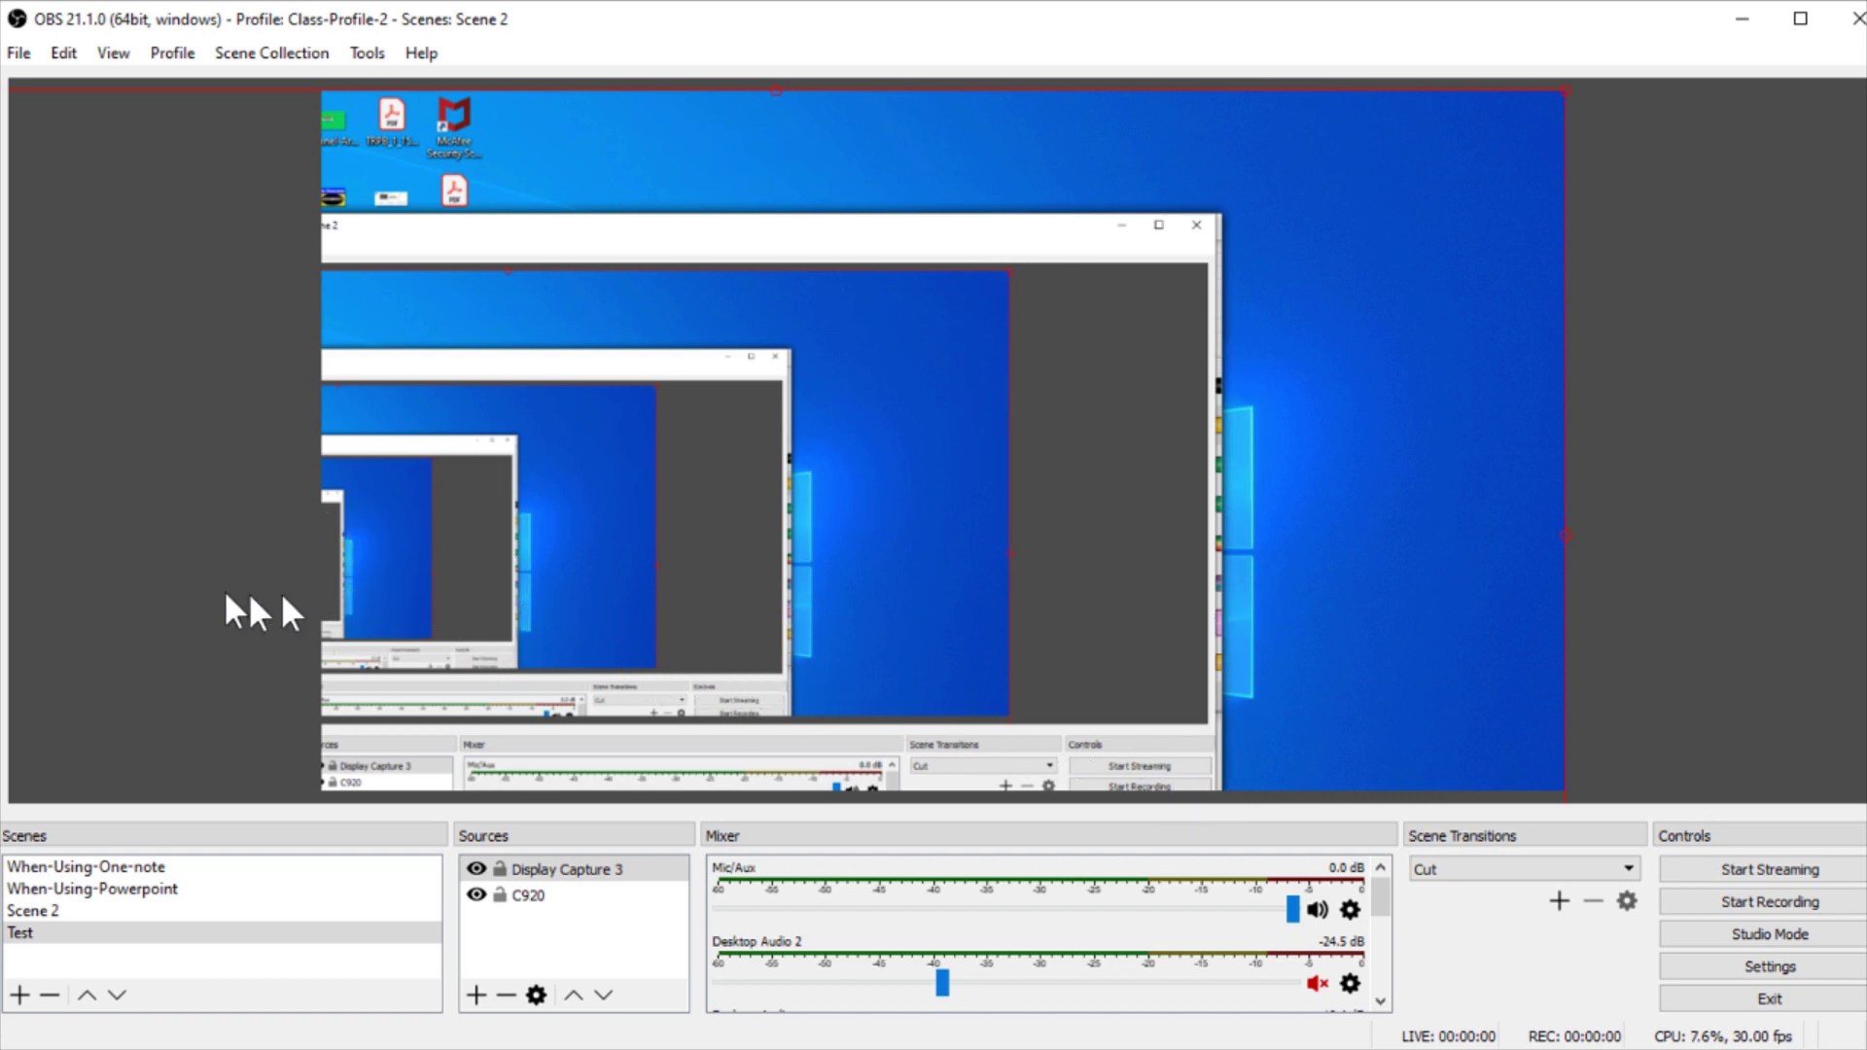
key("ctrl+r")
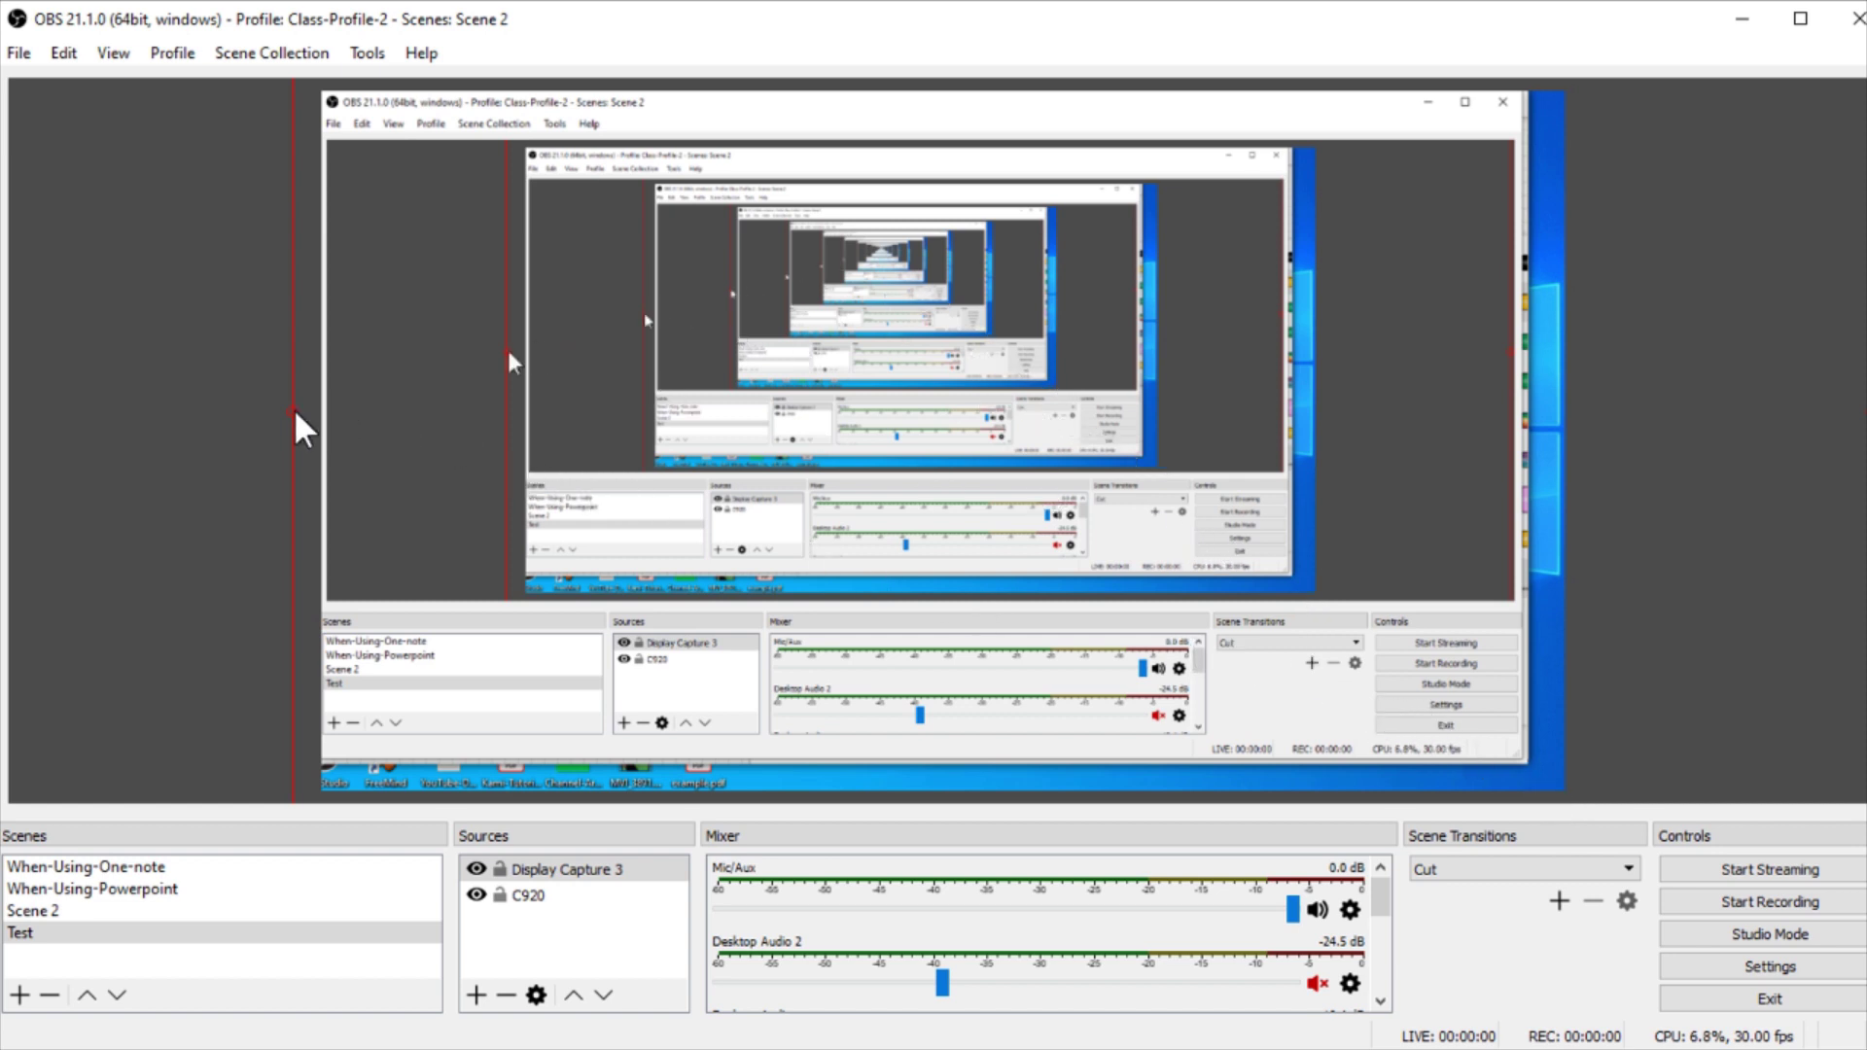
left_click_drag(294, 412, 228, 428)
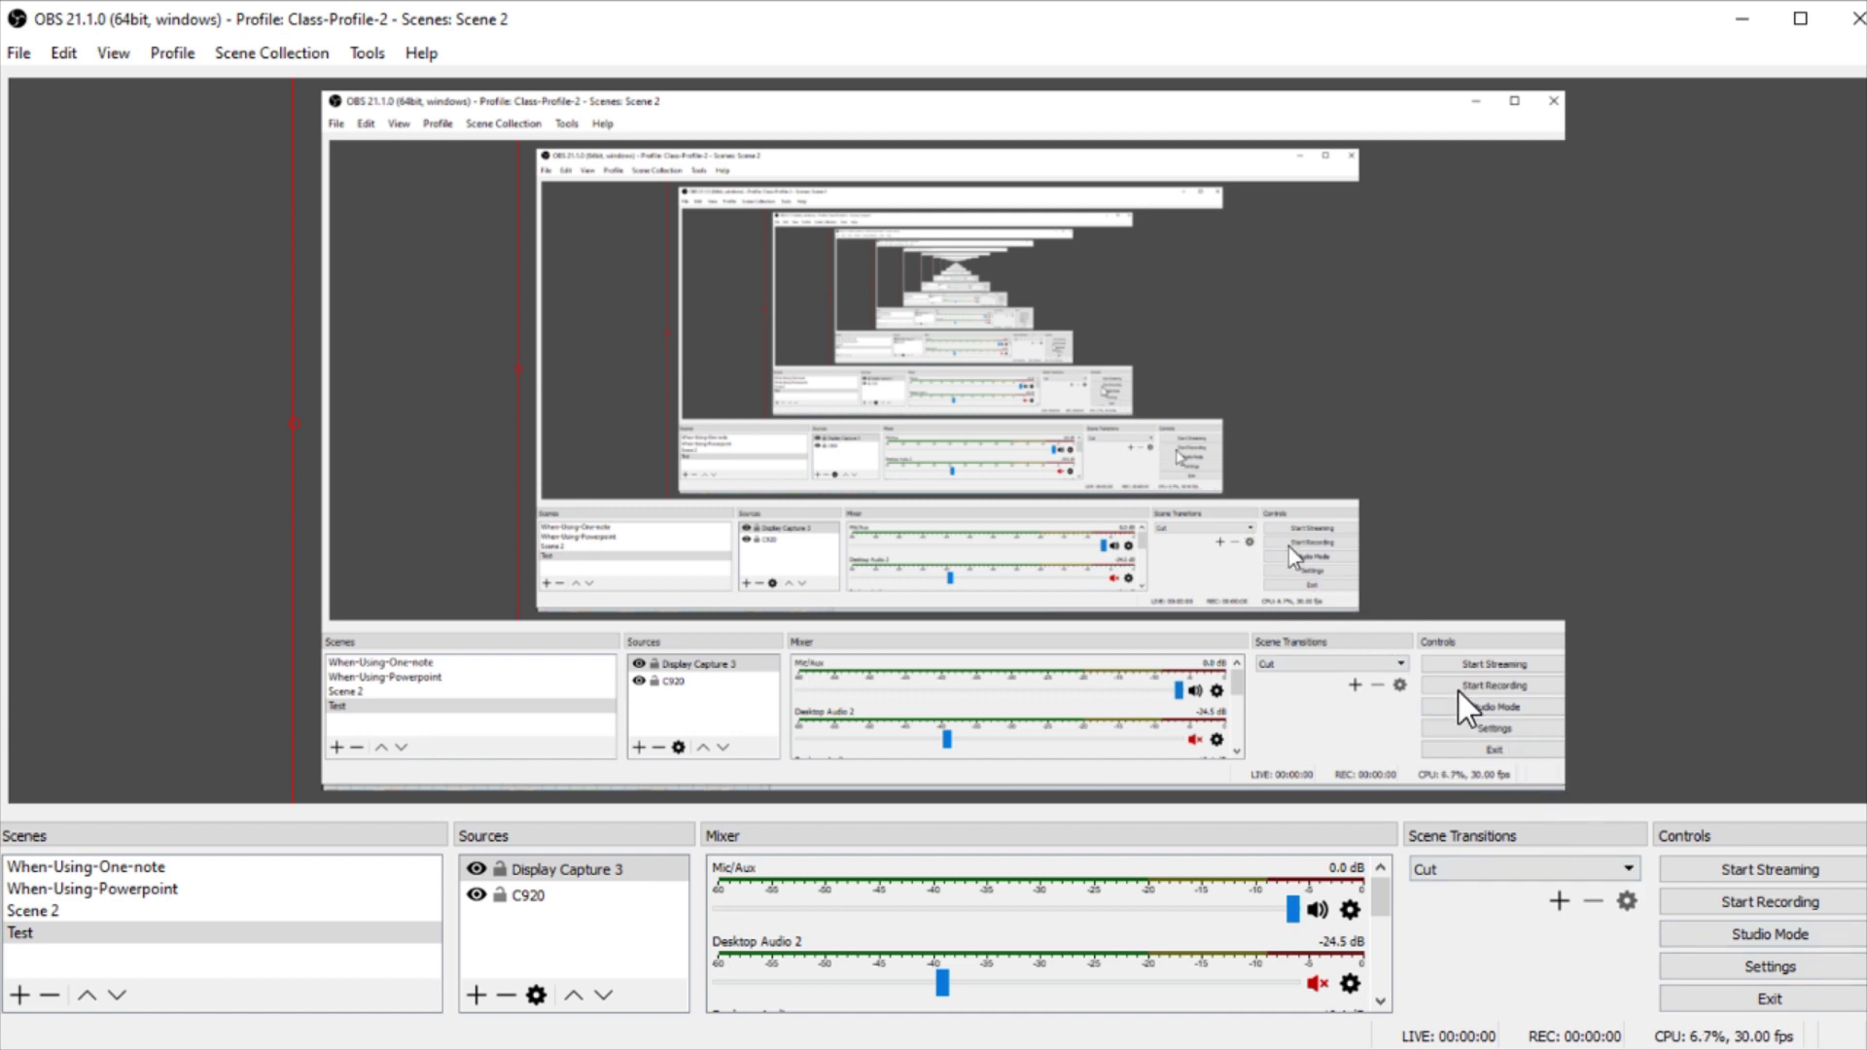
Step: Move the C920 webcam above Display Capture 3 in Sources and start recording
left_click(510, 893)
left_click_drag(510, 893, 511, 868)
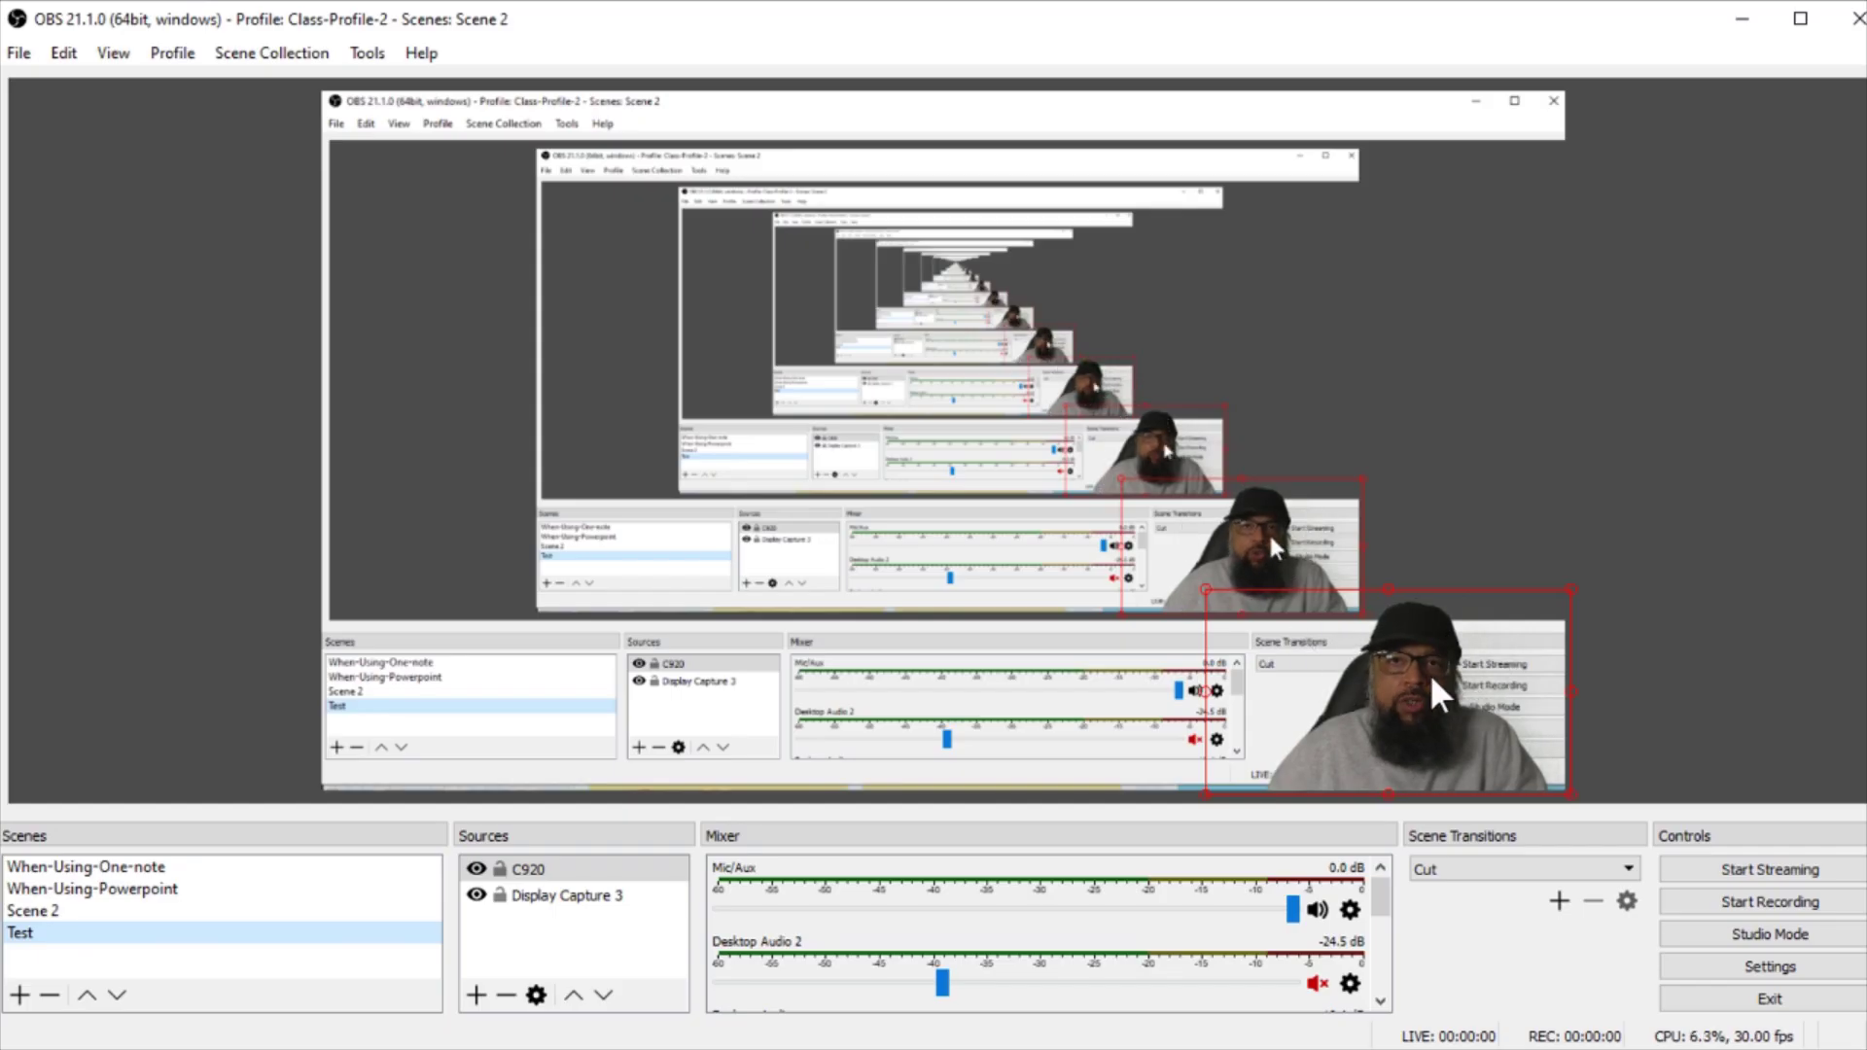
left_click(1736, 904)
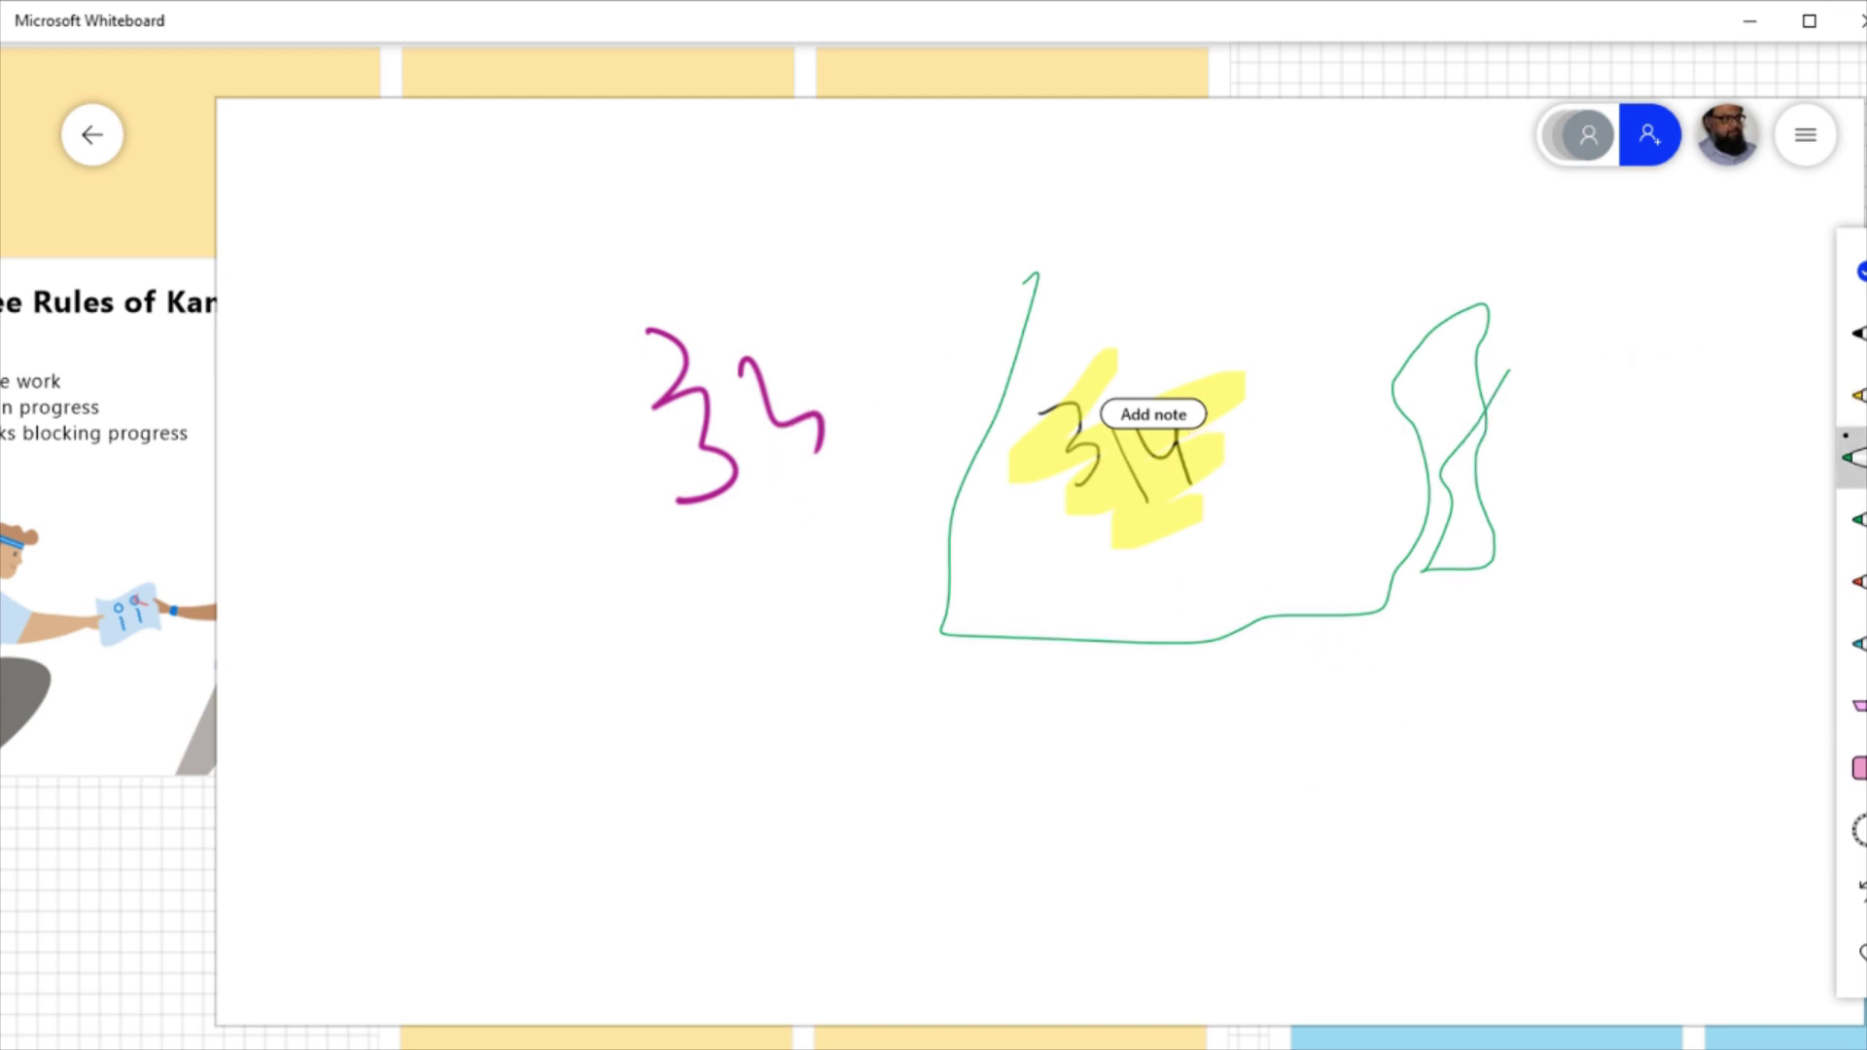
Step: Draw a green line on the whiteboard, stop the OBS recording, and switch to the saved recordings folder
mouse_move(1631, 339)
left_mouse_down()
mouse_move(1684, 420)
mouse_move(1636, 493)
mouse_move(1561, 724)
mouse_move(1477, 733)
mouse_move(1462, 673)
left_mouse_up()
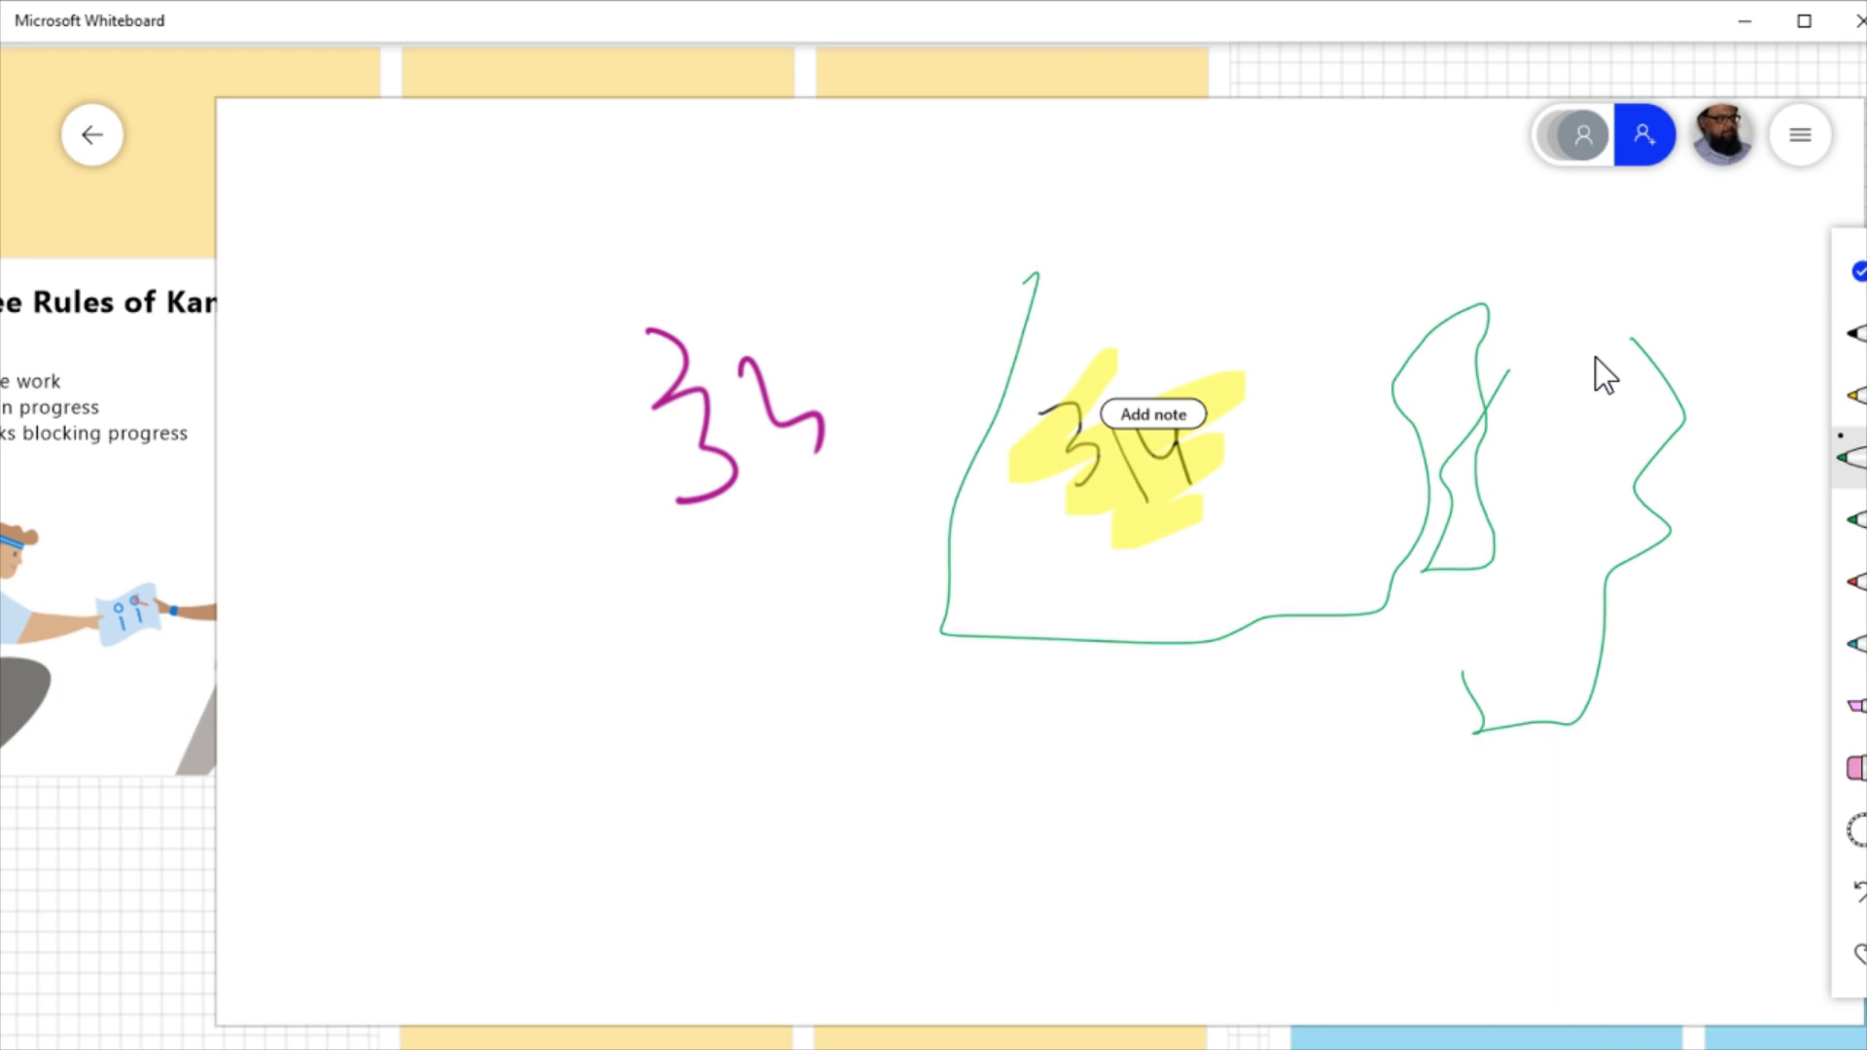
key("alt+Tab")
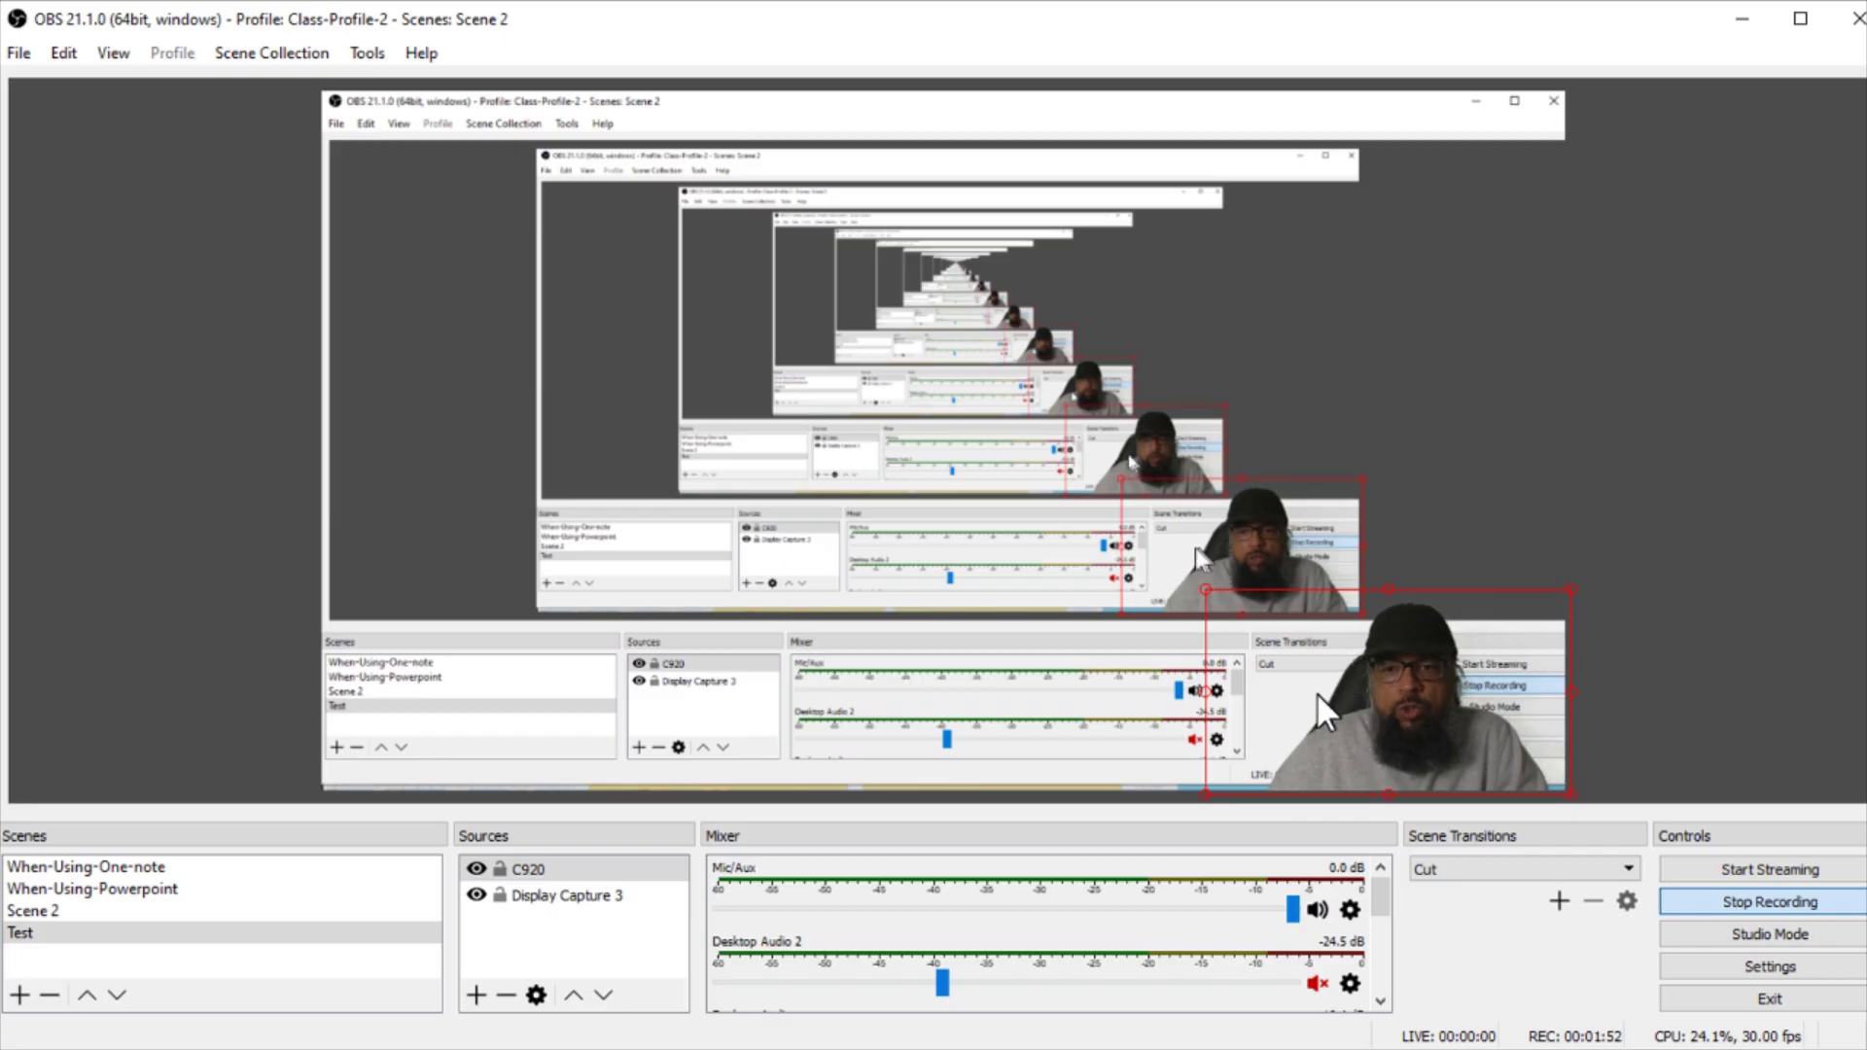
left_click(1753, 912)
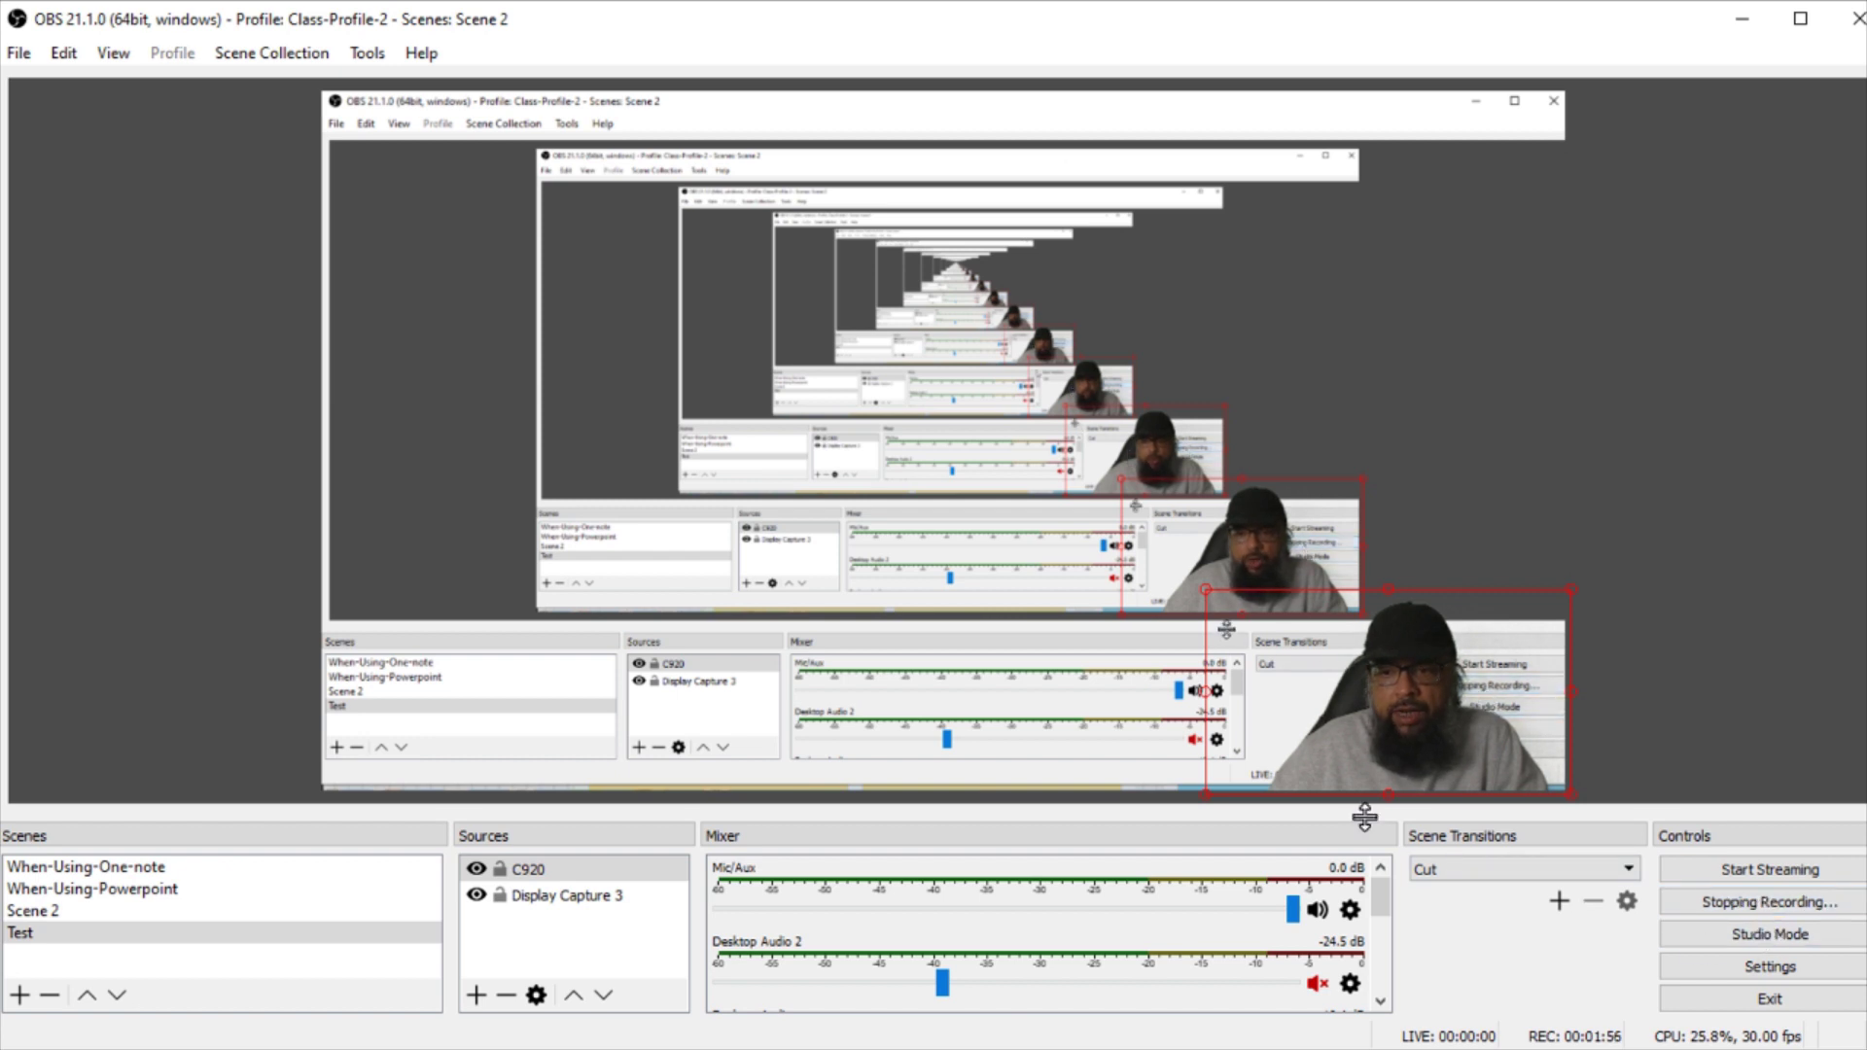
key("alt+Tab")
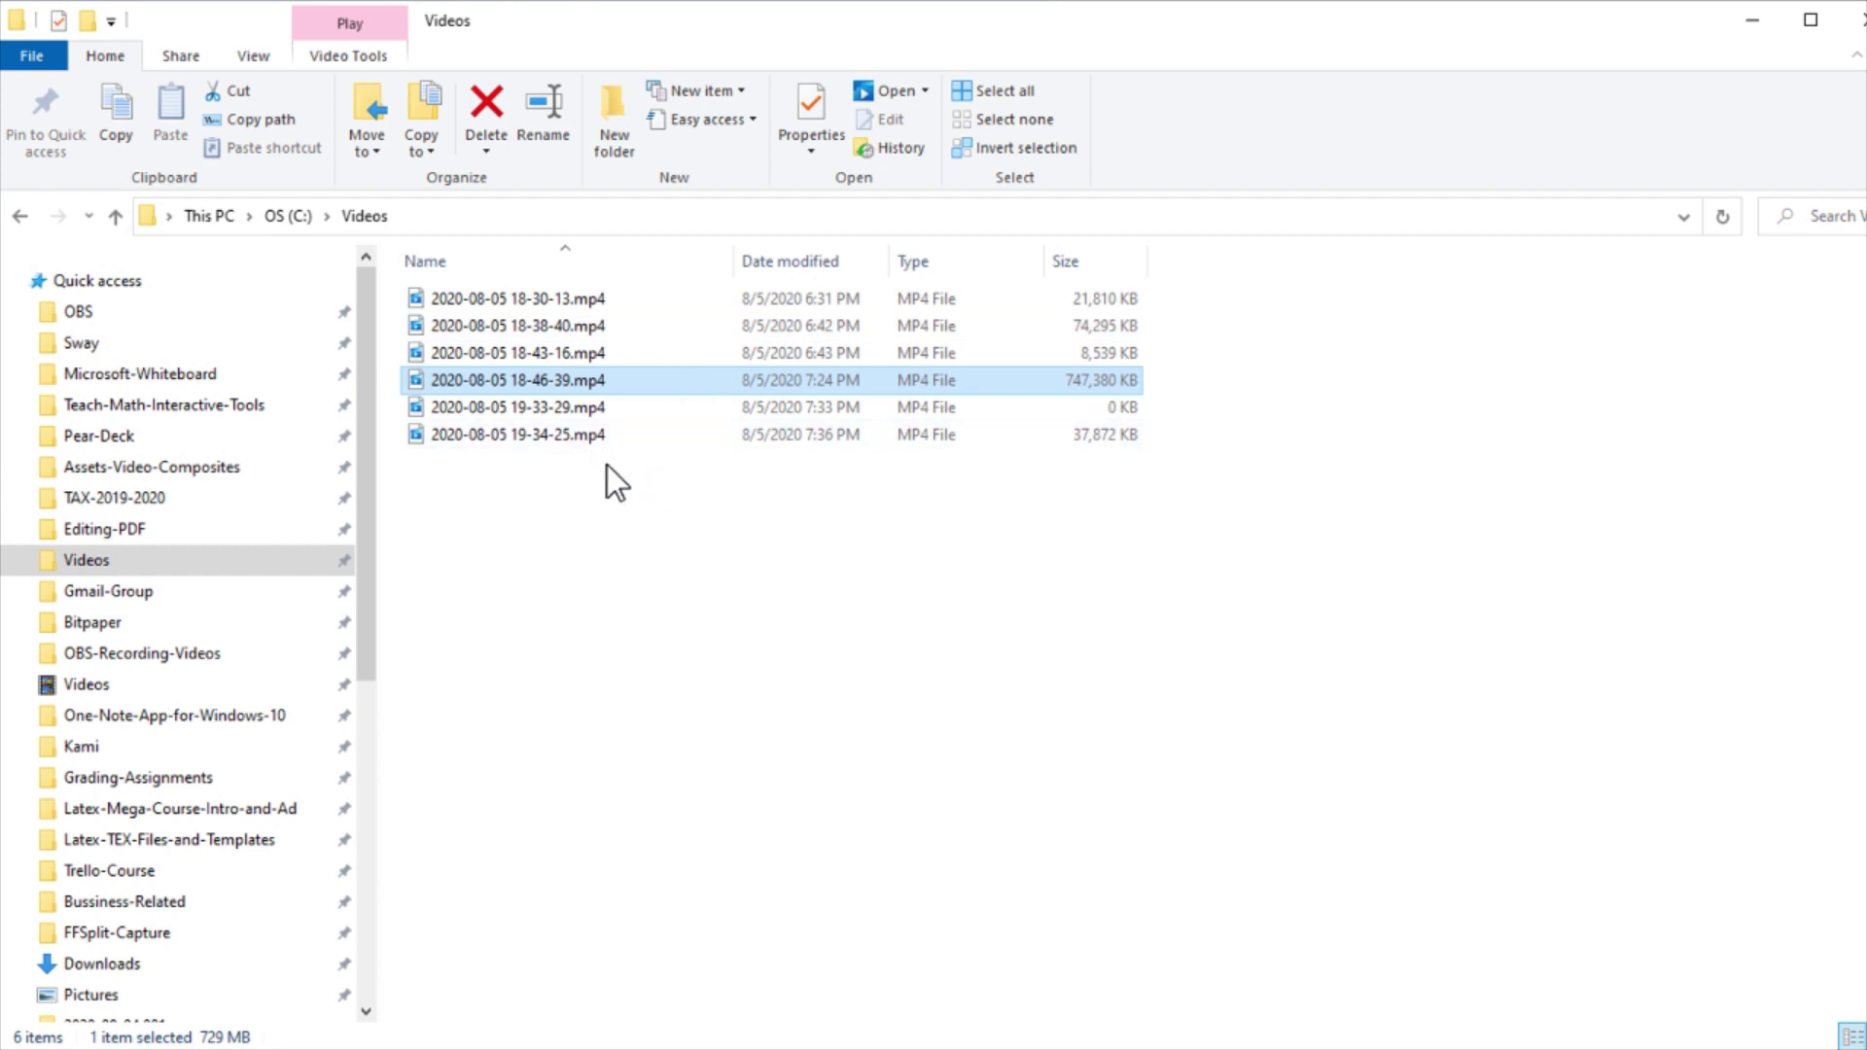
left_click(584, 444)
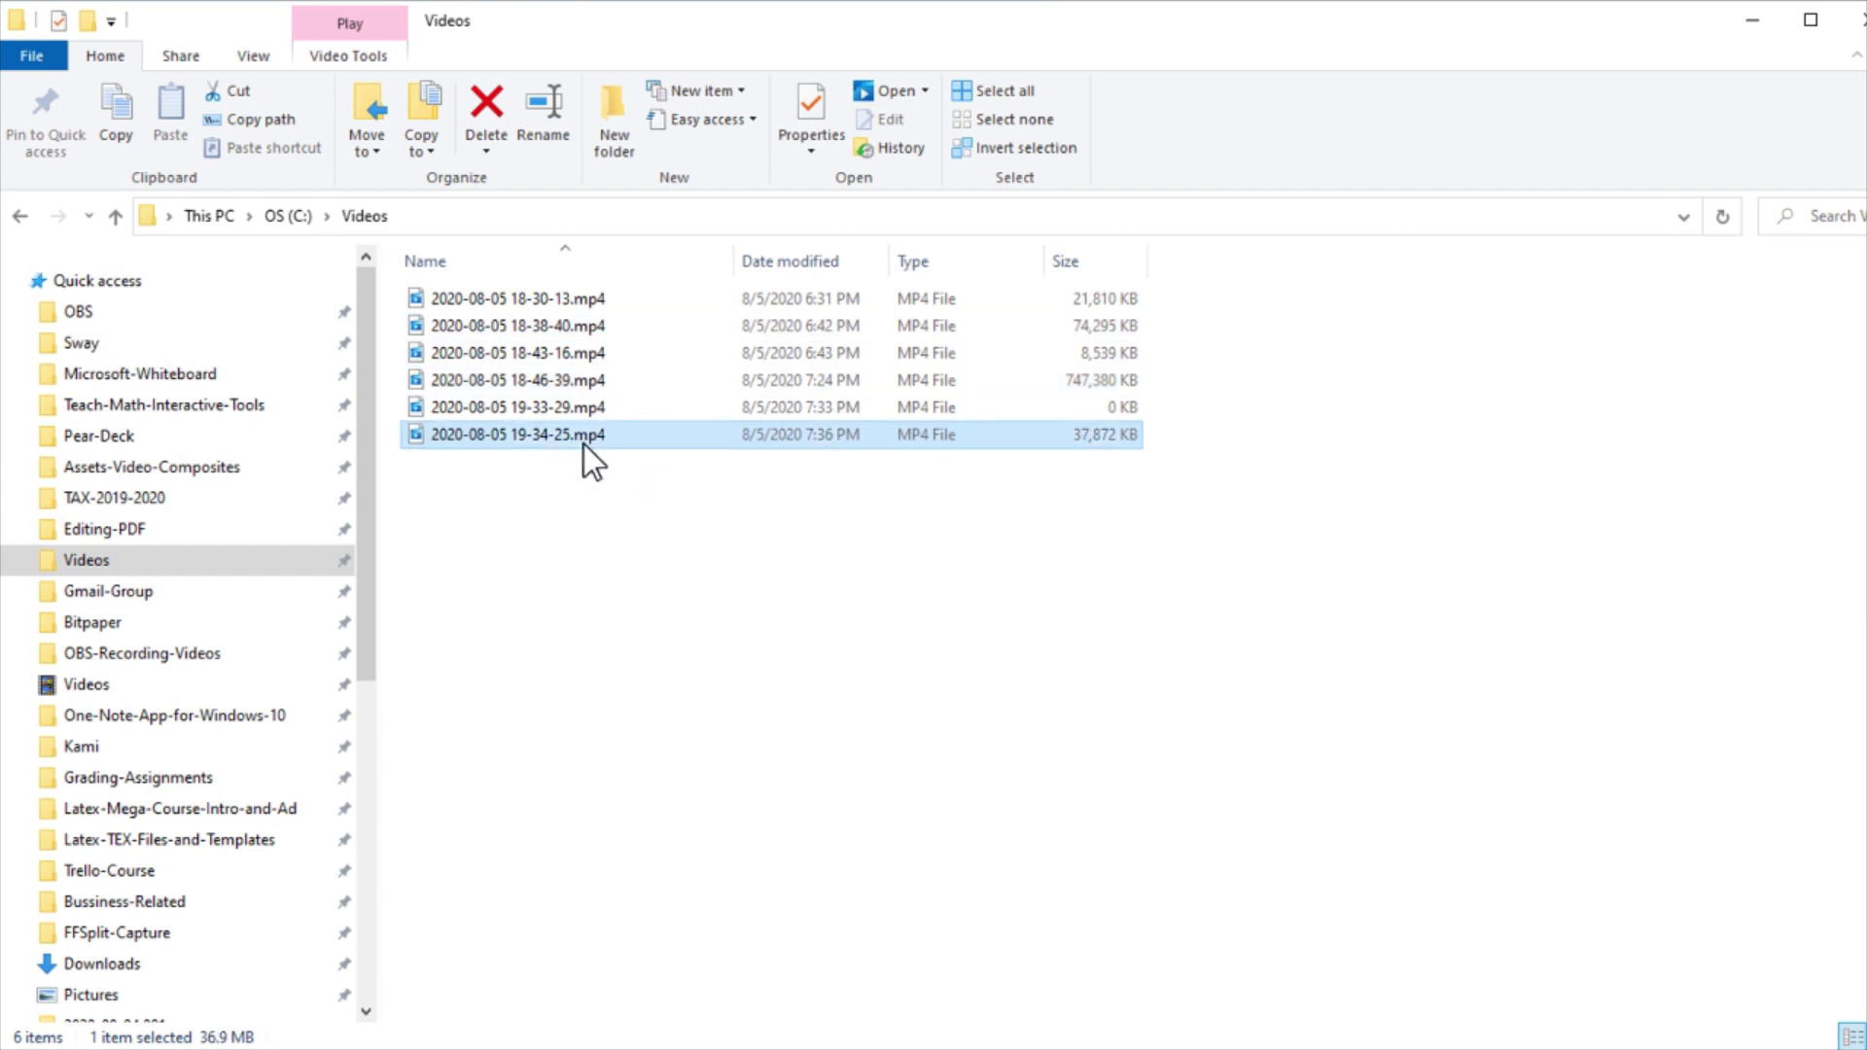